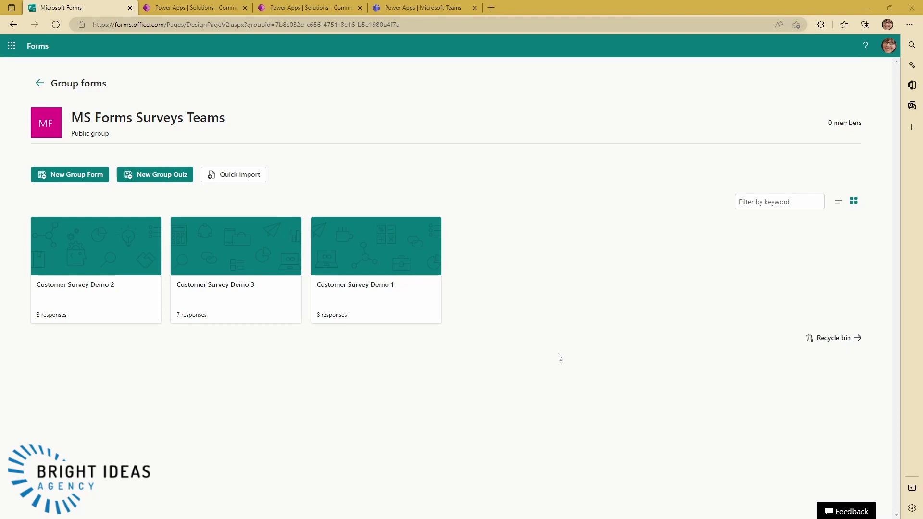
# Open the Customer Survey Demo 3 form, signing in with the saved account e-mail, and view its questions before closing it.
pyautogui.click(201, 247)
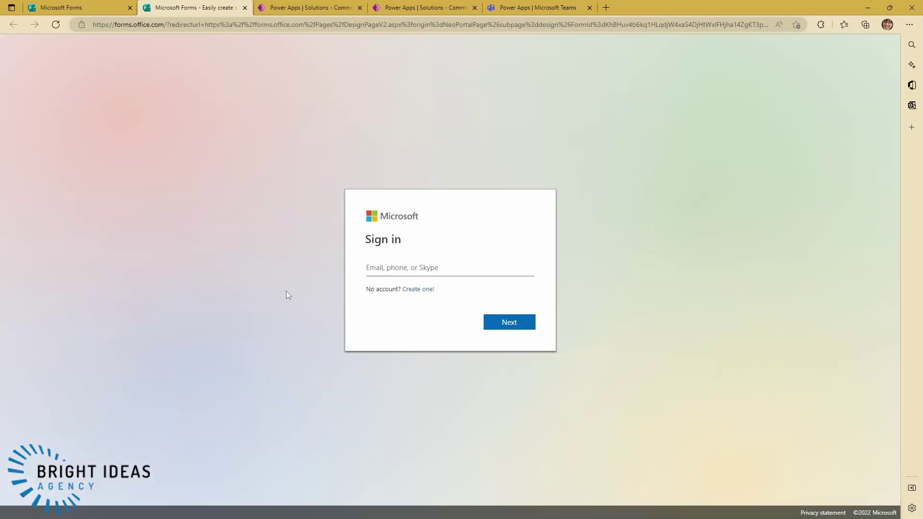
pyautogui.click(396, 269)
pyautogui.click(385, 301)
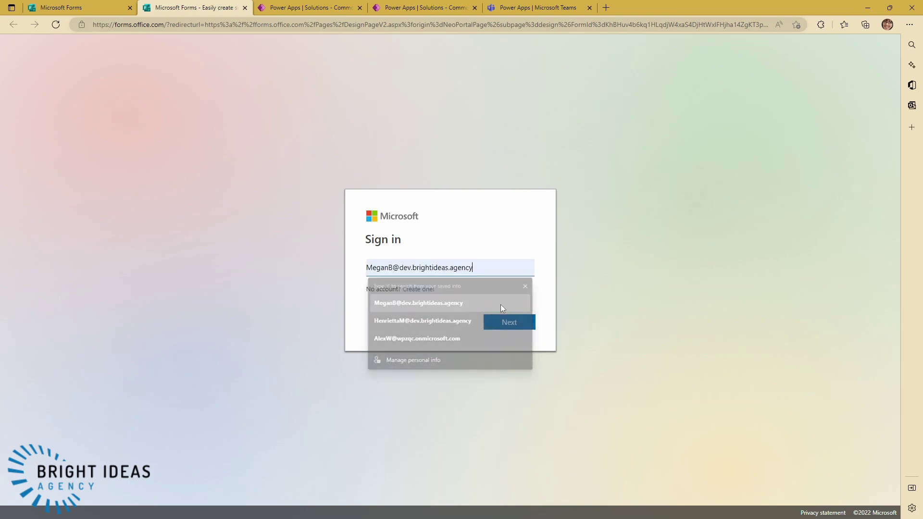
pyautogui.click(509, 323)
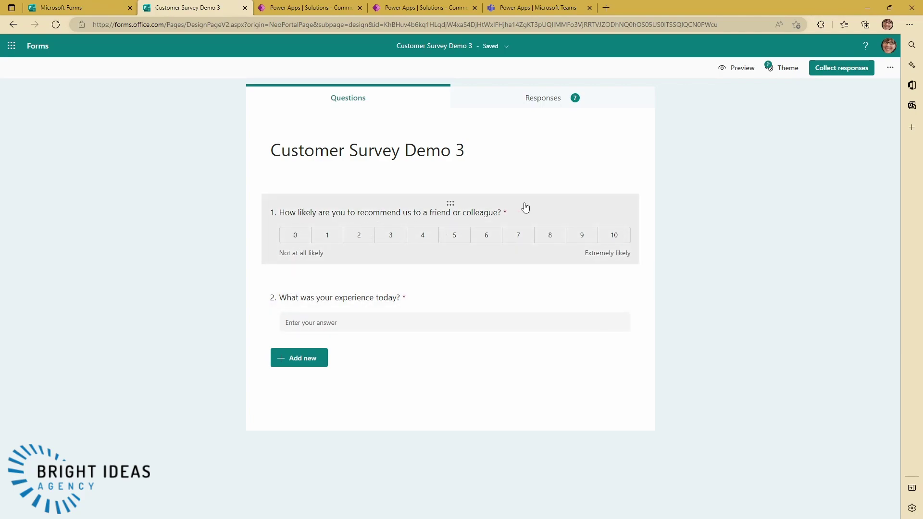
pyautogui.click(245, 8)
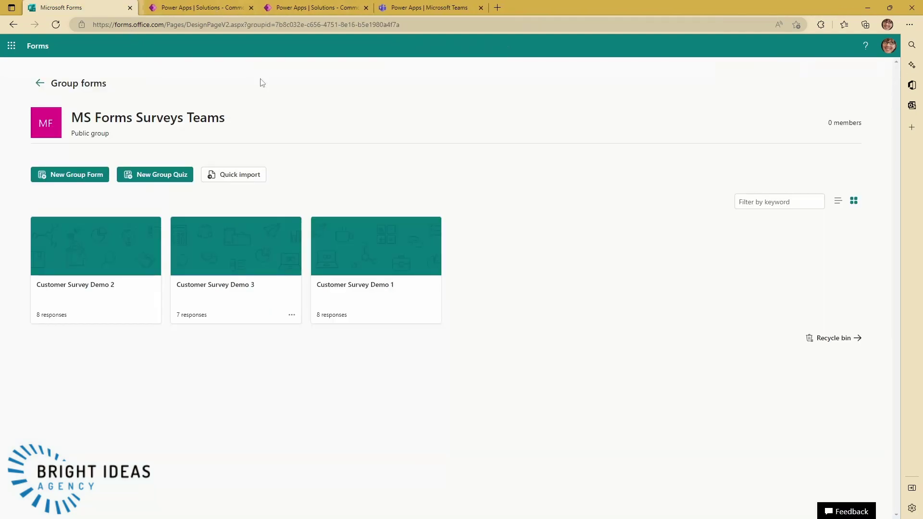
# Examine the response summaries of the Customer Survey Demo 1 and Customer Survey Demo 3 forms.
pyautogui.click(346, 255)
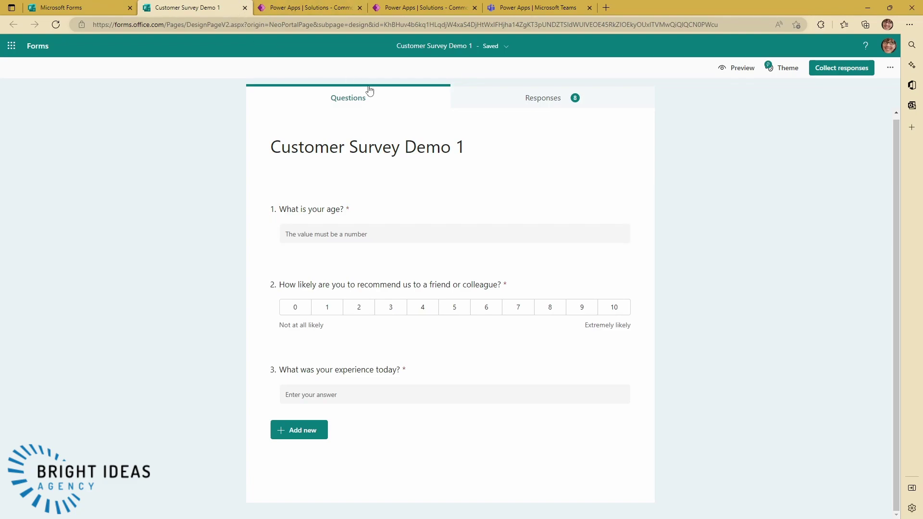
pyautogui.click(511, 100)
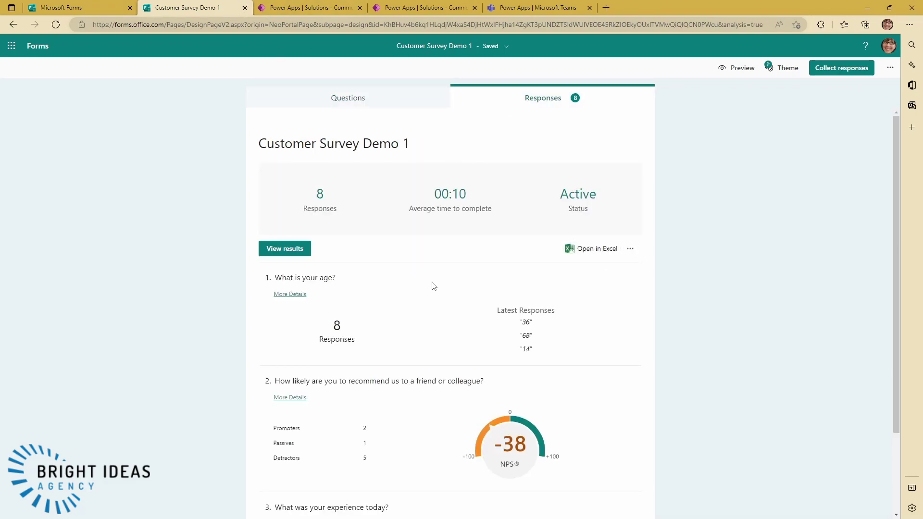
pyautogui.scroll(-2, 418, 289)
pyautogui.scroll(2, 375, 355)
pyautogui.scroll(-2, 385, 355)
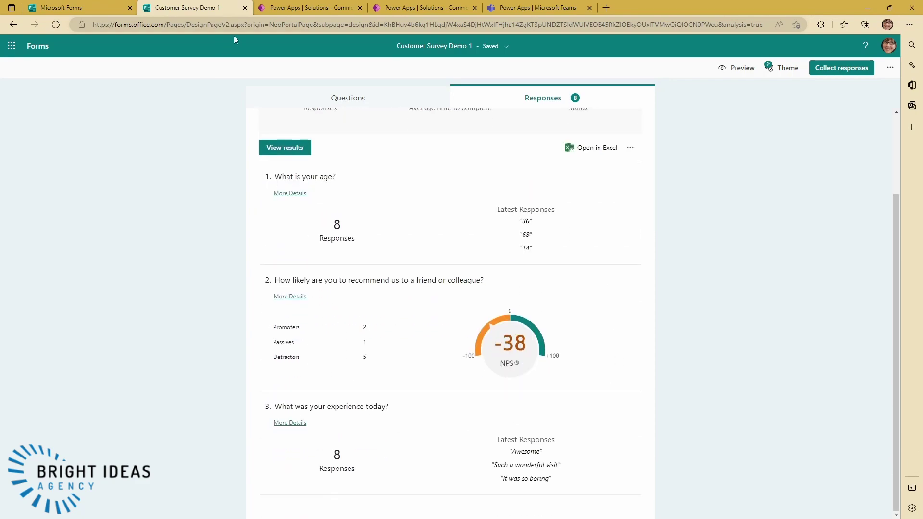
pyautogui.click(246, 8)
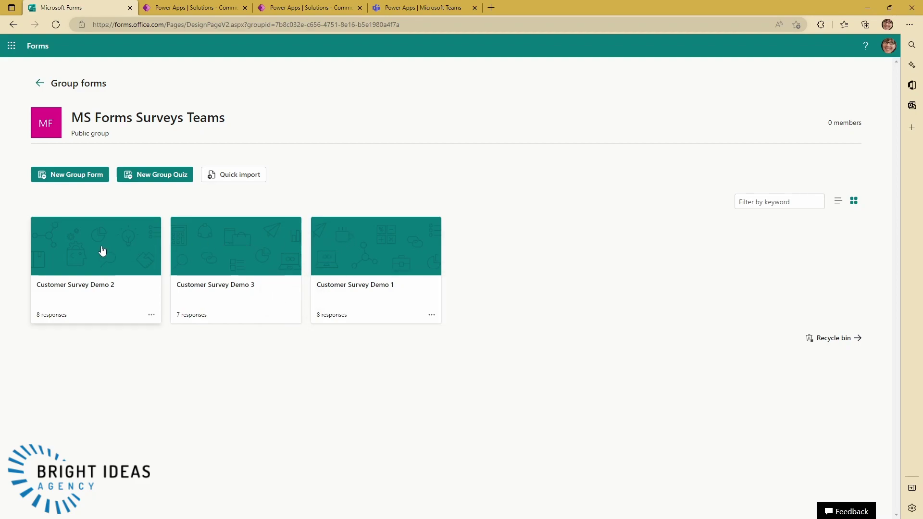
pyautogui.click(235, 266)
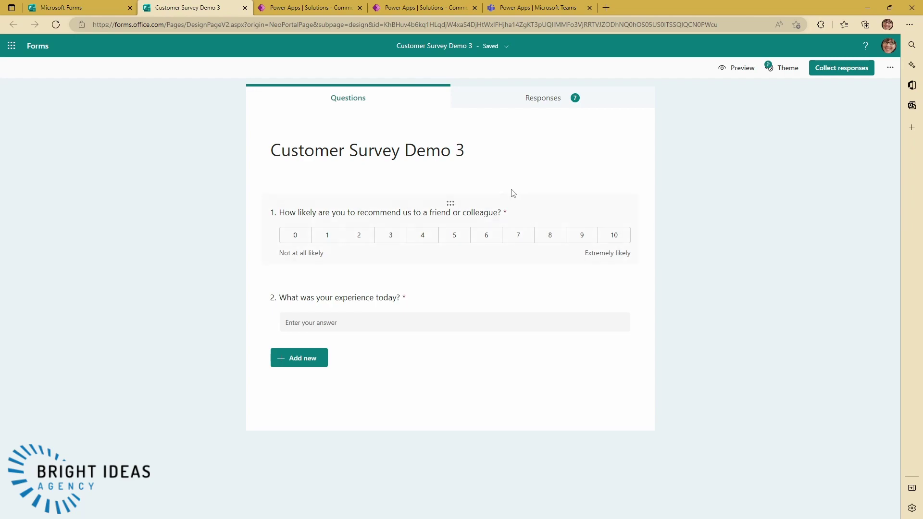
pyautogui.click(506, 104)
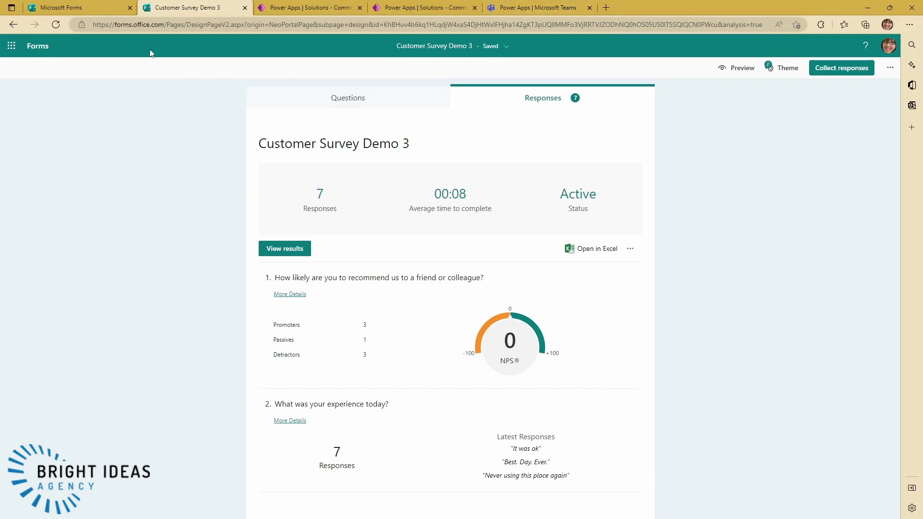
# Switch to the question data aggregator app in Microsoft Teams and view the questions of each available survey.
pyautogui.click(516, 9)
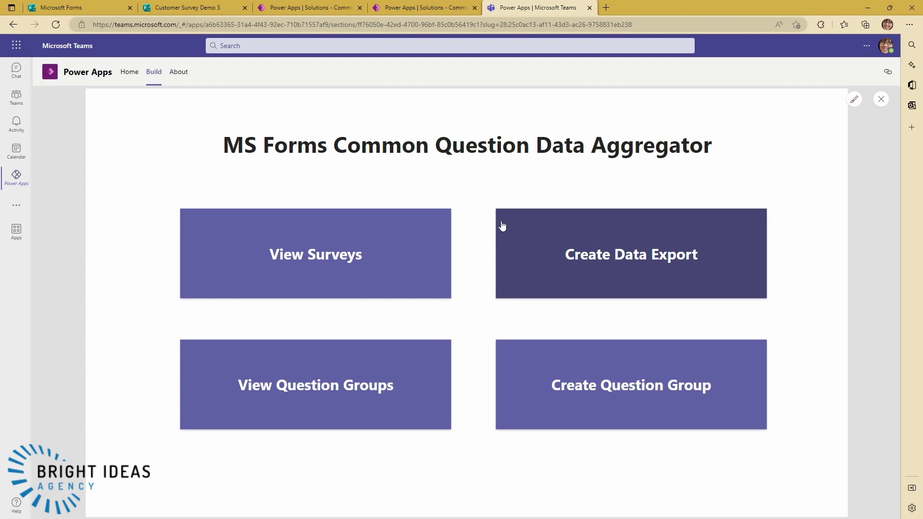
pyautogui.click(404, 237)
pyautogui.click(160, 247)
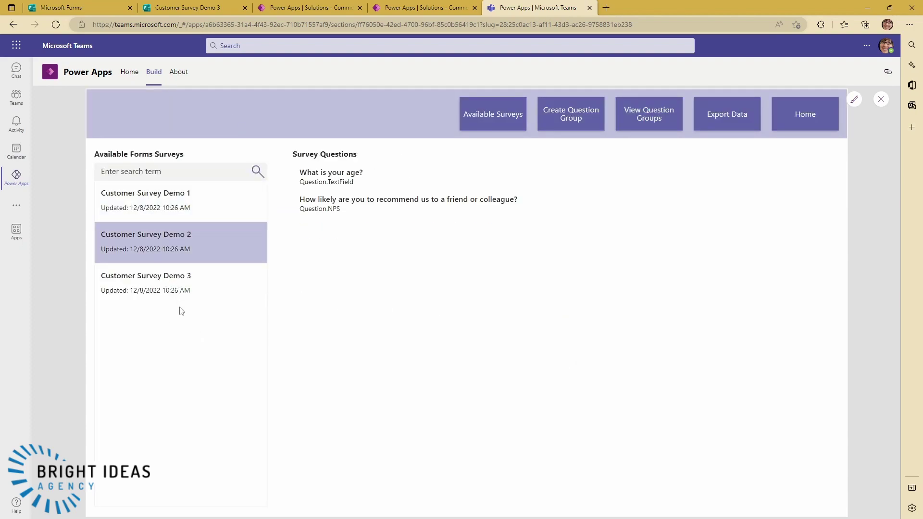
pyautogui.click(164, 289)
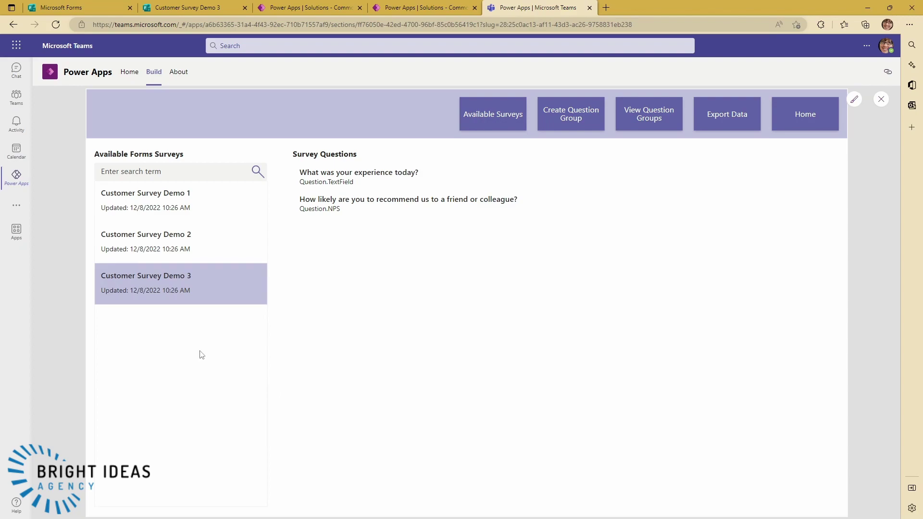
pyautogui.click(163, 206)
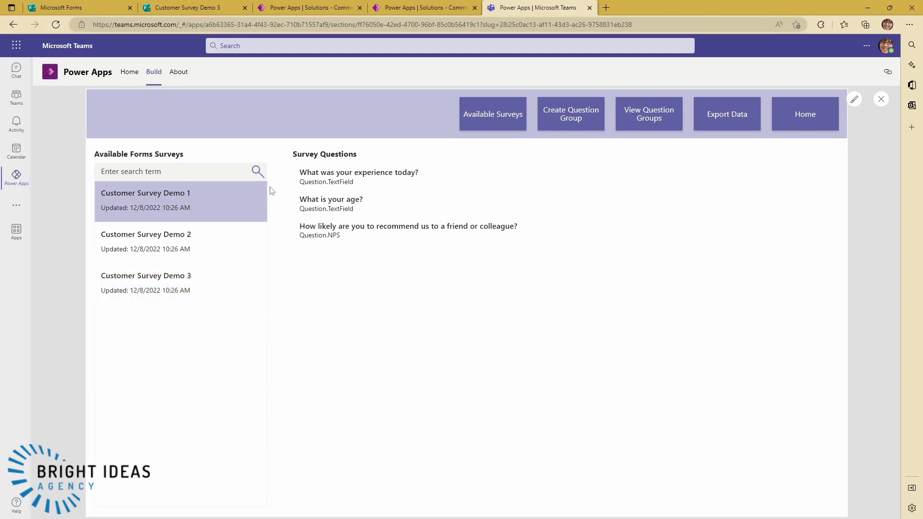
# Start a question group containing "What was your experience today?" from both Customer Survey Demo 1 and Customer Survey Demo 3.
pyautogui.click(548, 122)
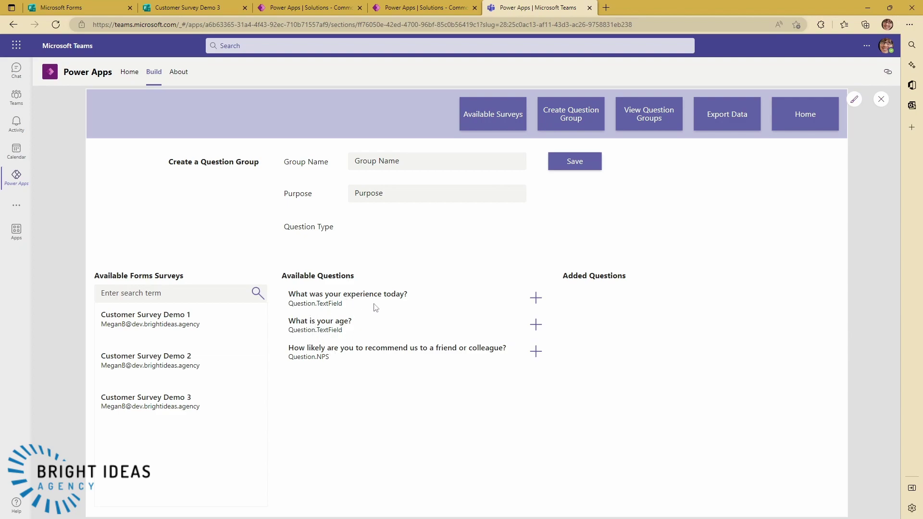
pyautogui.click(536, 299)
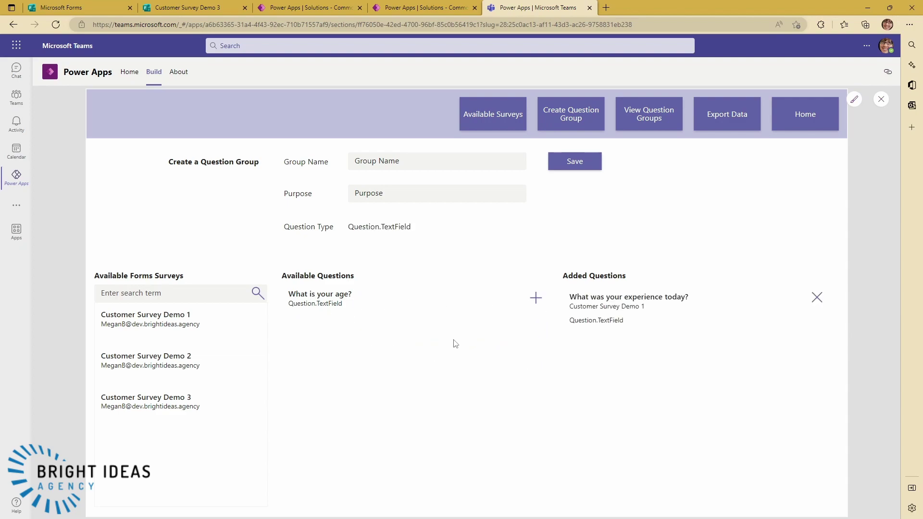
pyautogui.click(817, 299)
pyautogui.click(537, 300)
pyautogui.click(188, 407)
pyautogui.click(535, 298)
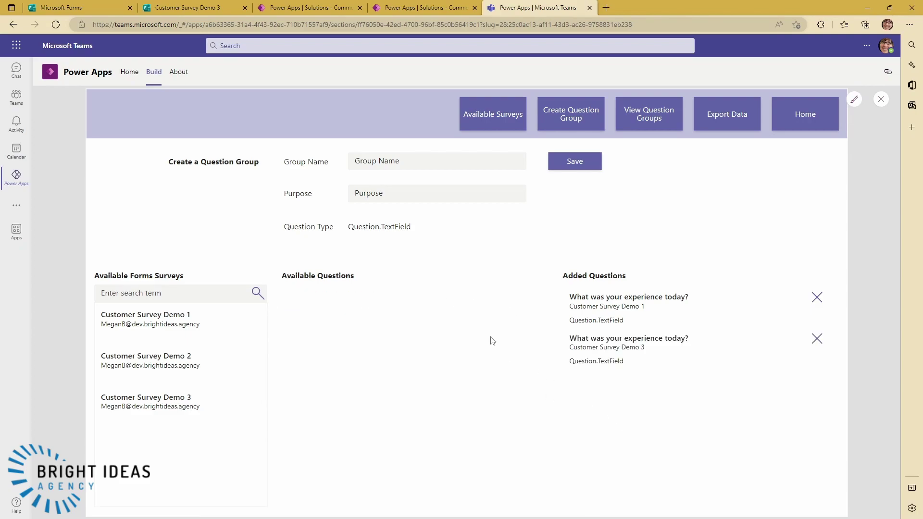
# Name the question group "Experience Text Group", set its purpose to "What was your experience", and save it.
pyautogui.click(359, 161)
pyautogui.hotkey('ctrl', 'a')
pyautogui.write('Ex')
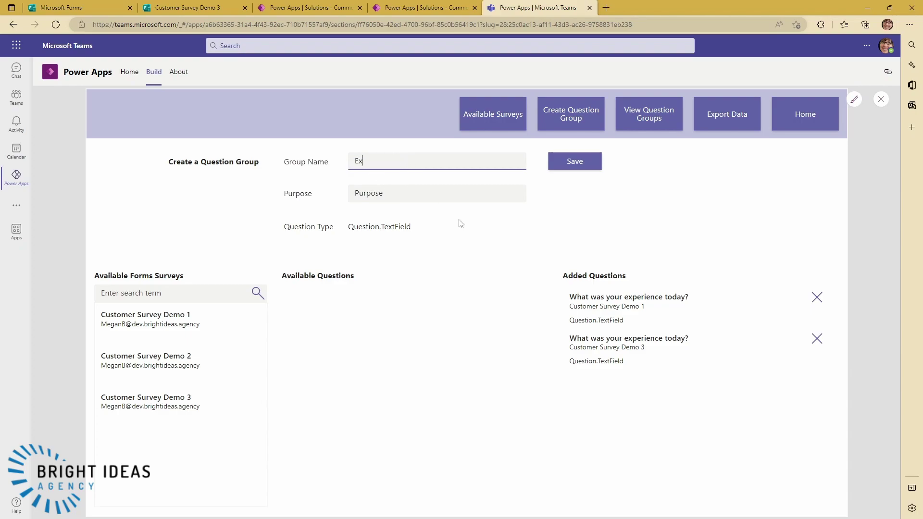
pyautogui.write('perience Text Group')
pyautogui.doubleClick(392, 197)
pyautogui.write('Wha')
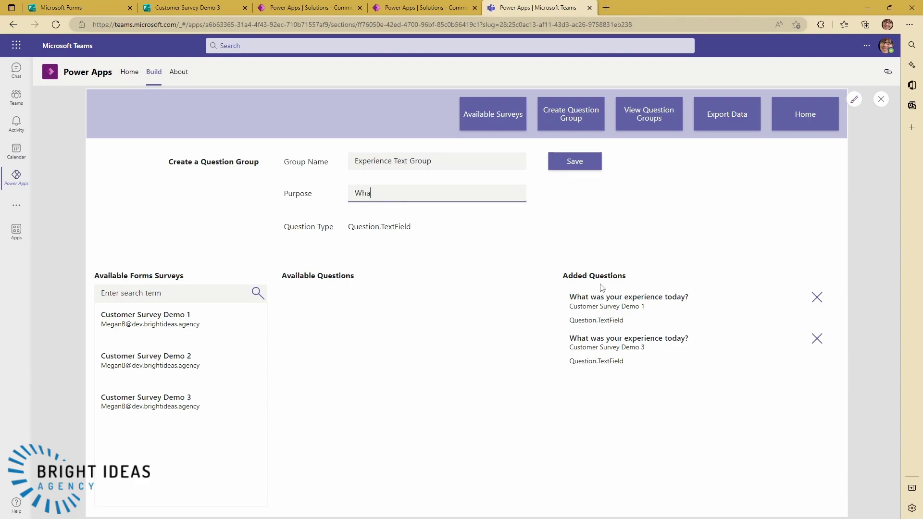
pyautogui.write('t was your experience')
pyautogui.click(569, 169)
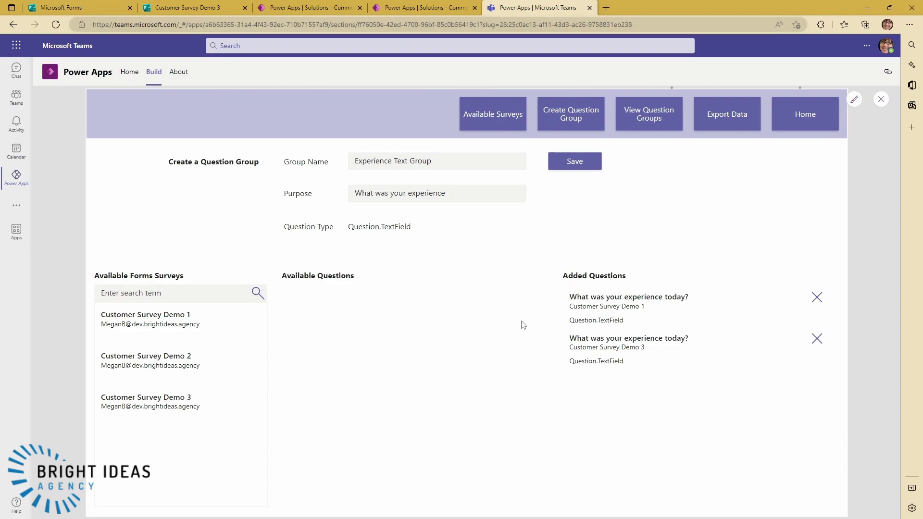
# View the existing question groups and compare the questions in NPS Group and Experience Text Group.
pyautogui.click(728, 129)
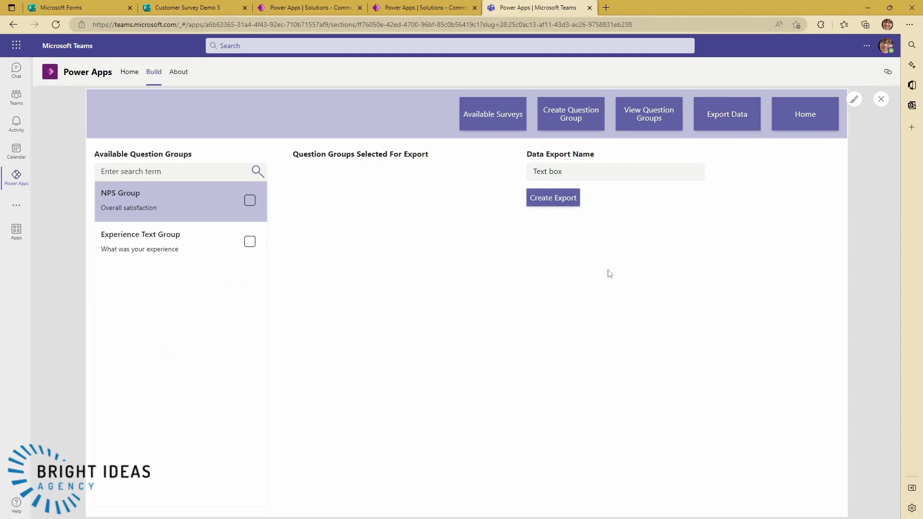
pyautogui.click(647, 126)
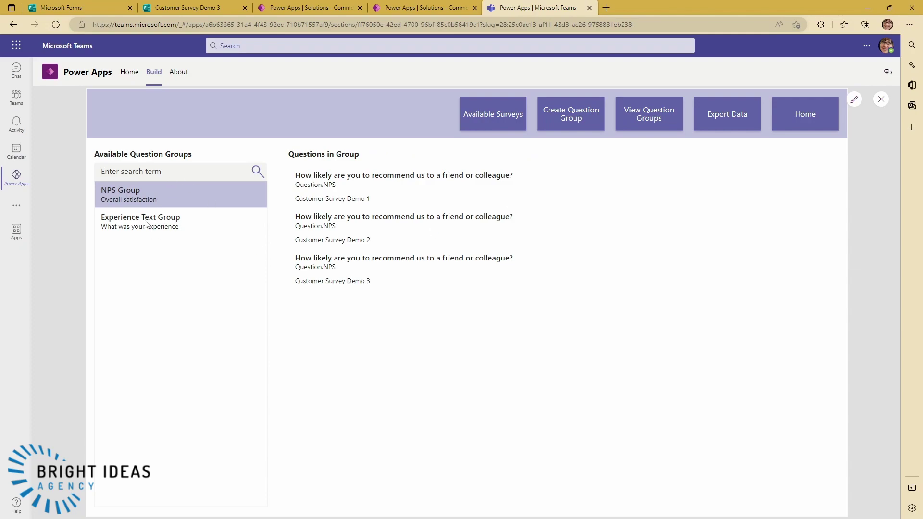
pyautogui.click(148, 224)
pyautogui.click(125, 202)
pyautogui.click(135, 225)
pyautogui.click(111, 193)
# Create a data export named "My Test Export" from the NPS Group and Experience Text Group.
pyautogui.click(724, 134)
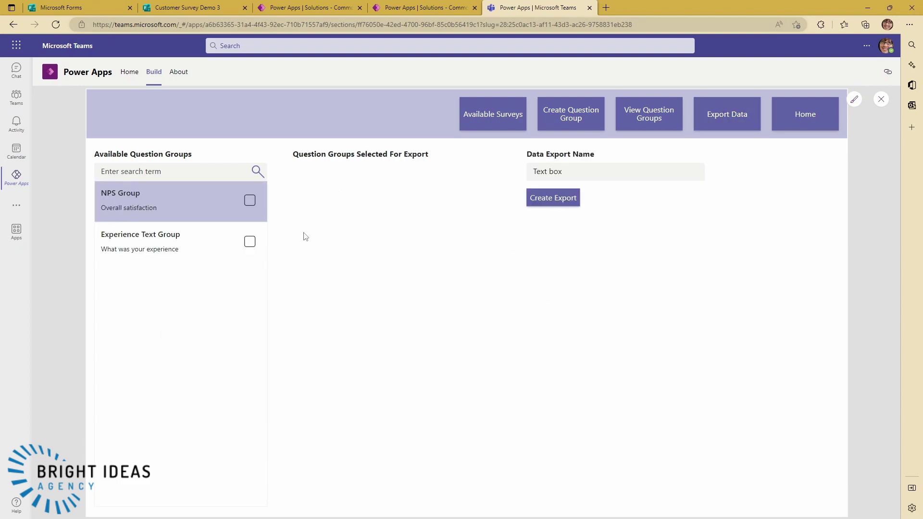
pyautogui.click(250, 201)
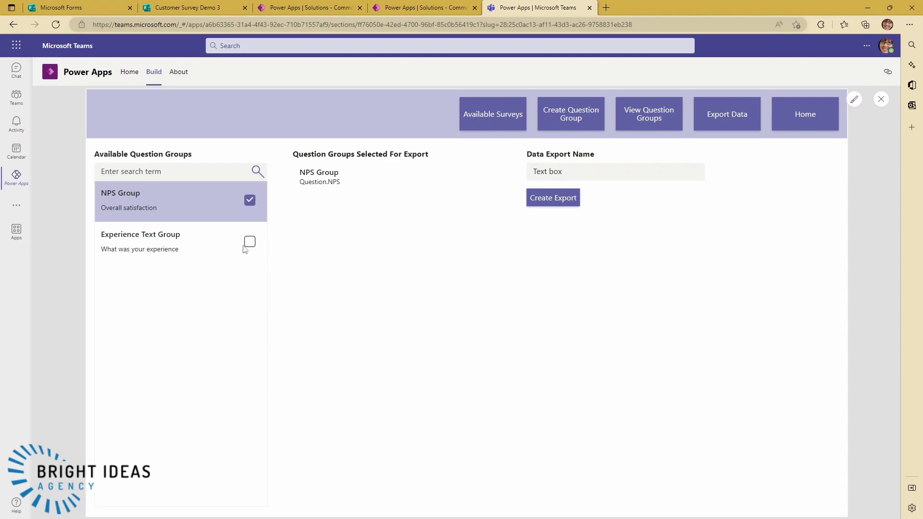
pyautogui.click(250, 243)
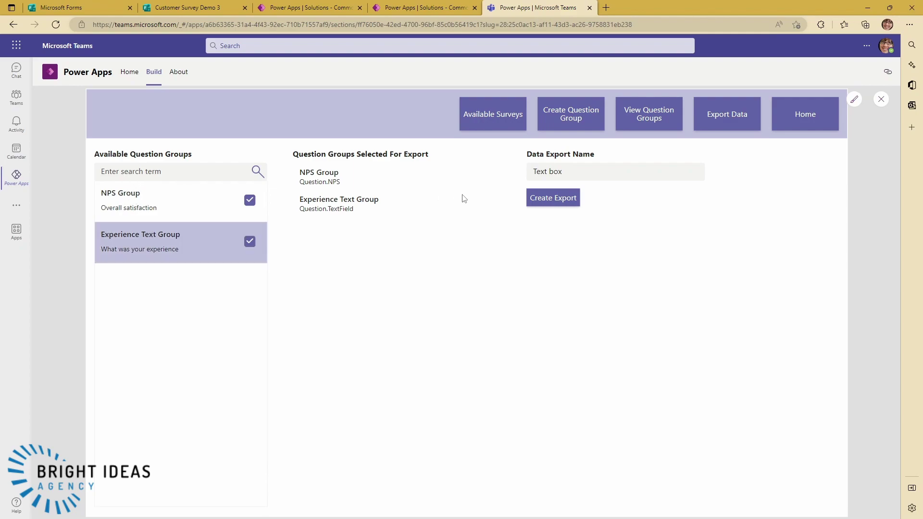
pyautogui.moveTo(596, 177); pyautogui.dragTo(517, 172)
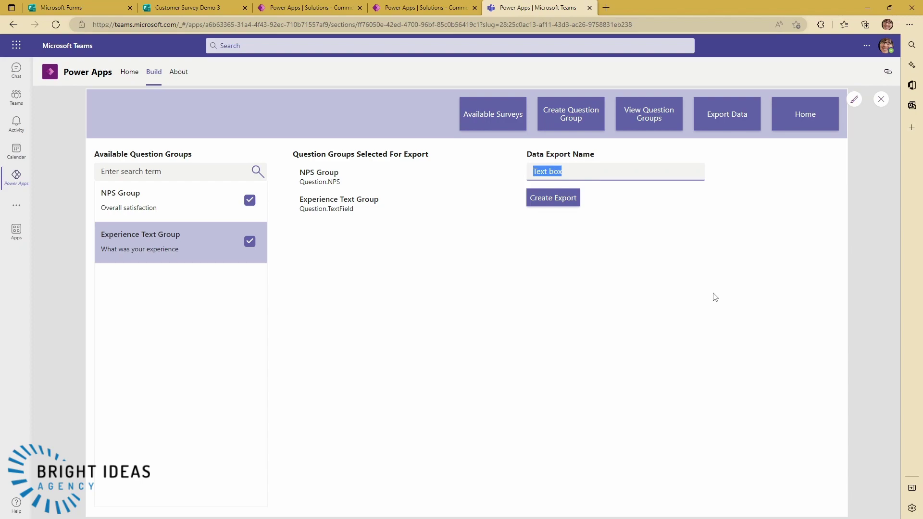
pyautogui.write('My Test Export')
pyautogui.click(553, 204)
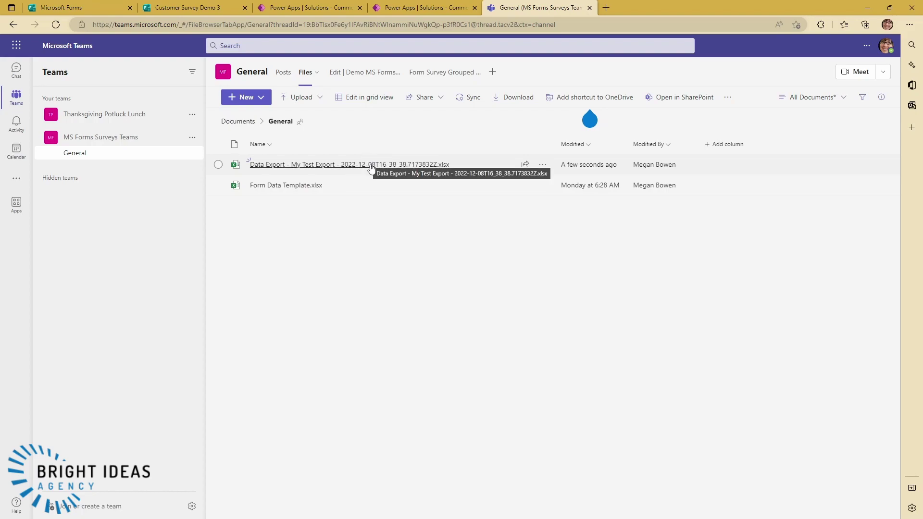
# Open the My Test Export workbook from the team's General files and widen columns A to I on the Data Export sheet.
pyautogui.click(308, 165)
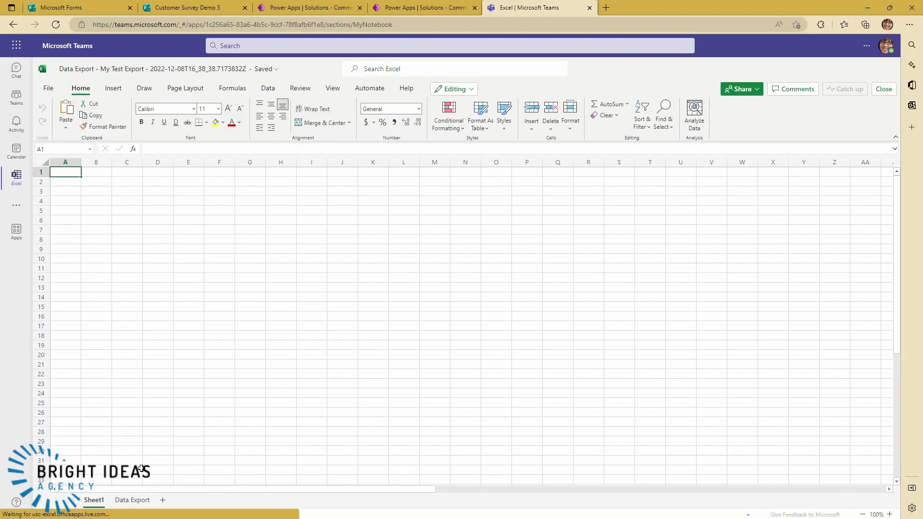
pyautogui.click(134, 501)
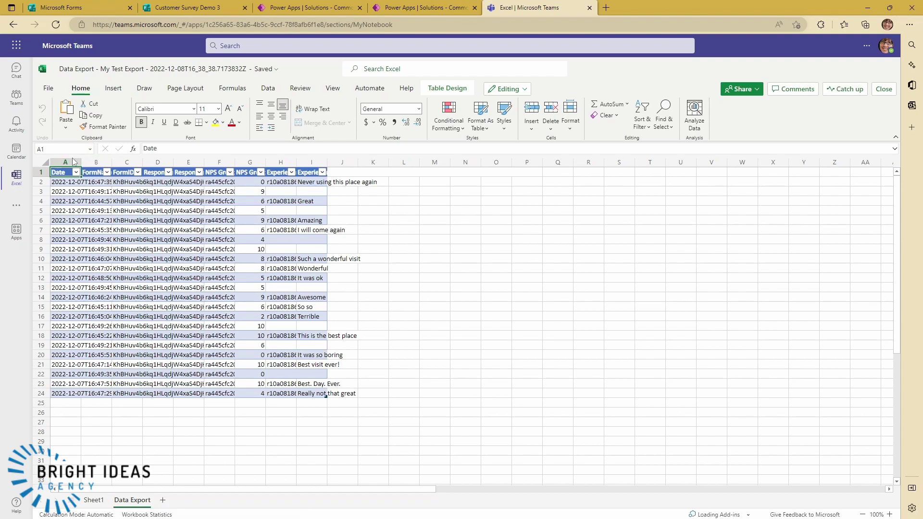
pyautogui.moveTo(74, 161); pyautogui.dragTo(312, 162)
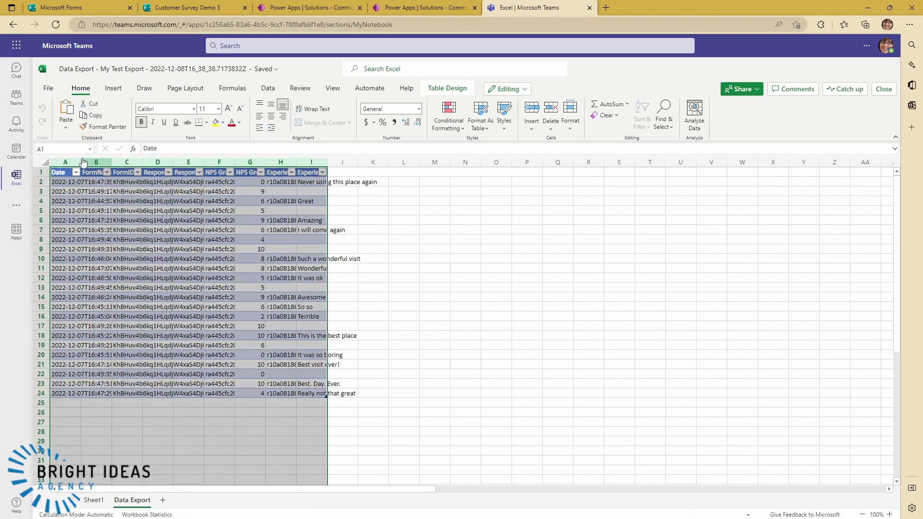
pyautogui.moveTo(81, 162); pyautogui.dragTo(192, 164)
pyautogui.click(202, 211)
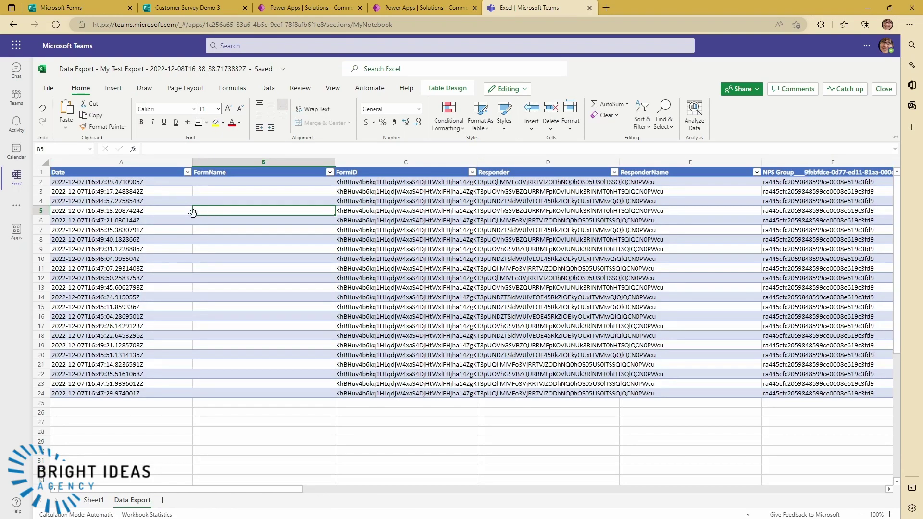
# Inspect the row 4 cells from the Date column across to the ResponderName column.
pyautogui.click(98, 202)
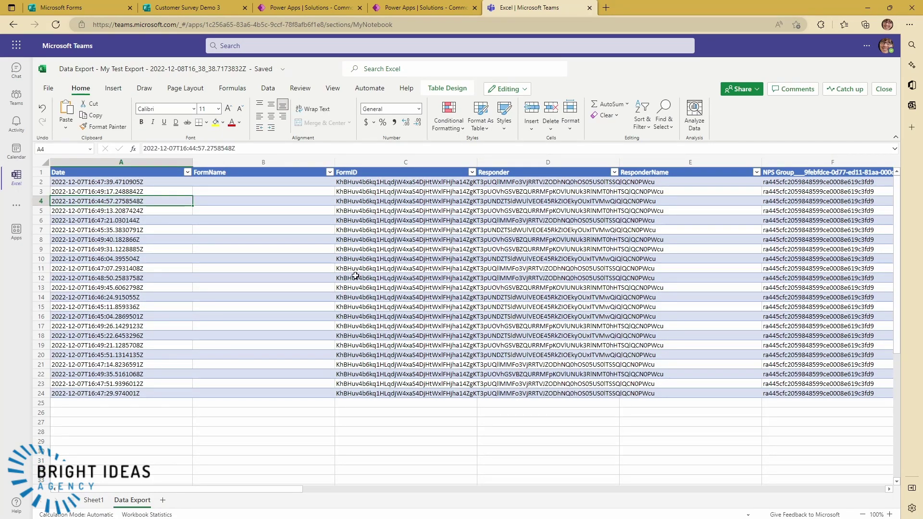
pyautogui.press('Right')
pyautogui.press('Right')
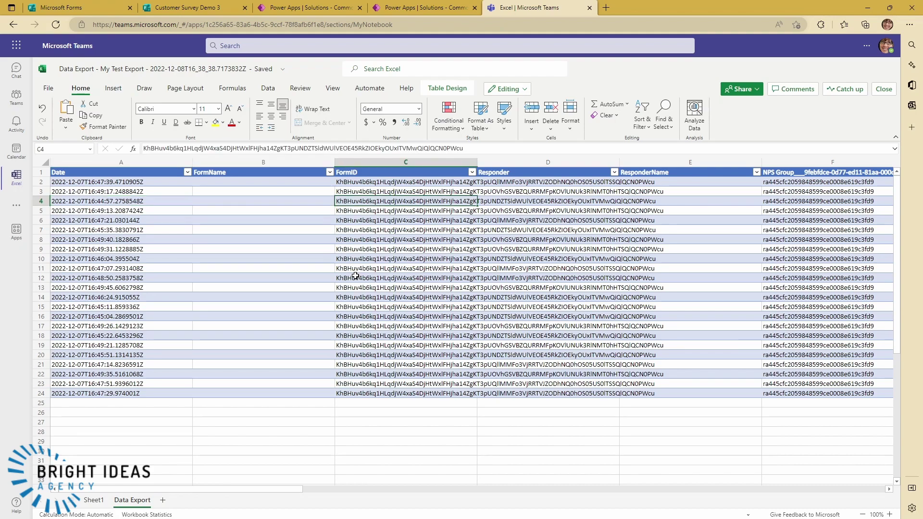
pyautogui.press('Right')
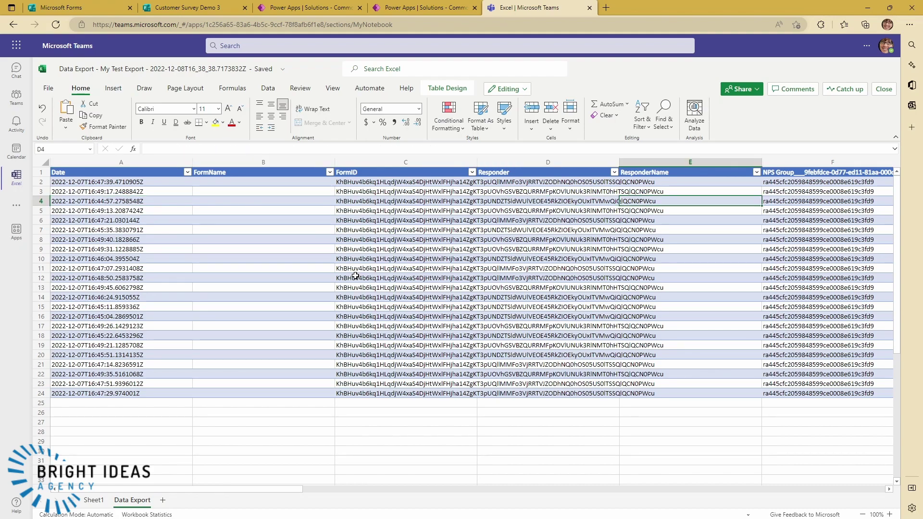
pyautogui.press('Right')
pyautogui.press('Left')
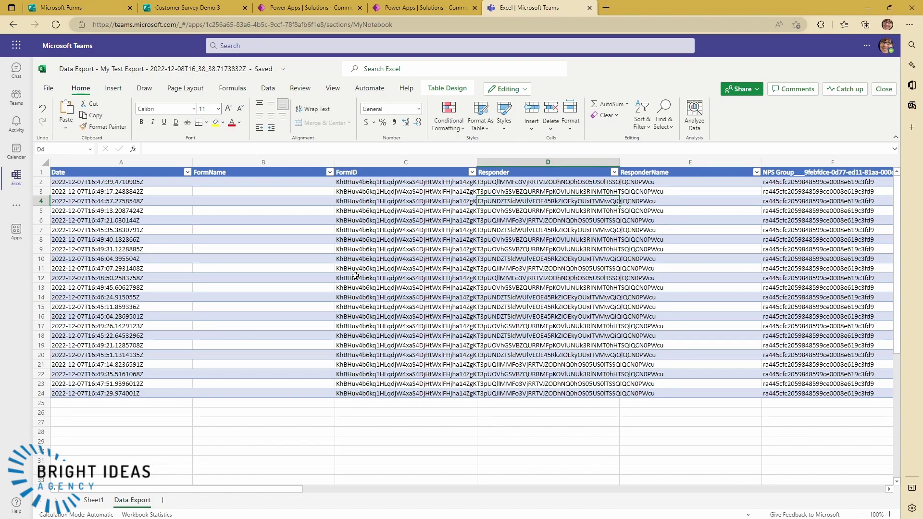
# Inspect row 4 across the form and responder columns through to the NPS Group value in column G.
pyautogui.press('Right')
pyautogui.press('Right')
pyautogui.press('Right')
pyautogui.press('Right')
pyautogui.press('Right')
pyautogui.press('Right')
pyautogui.press('Right')
pyautogui.press('Right')
pyautogui.press('Left')
pyautogui.press('Left')
pyautogui.press('Left')
pyautogui.press('Left')
pyautogui.press('Left')
pyautogui.press('Left')
pyautogui.press('Left')
pyautogui.press('Left')
pyautogui.press('Left')
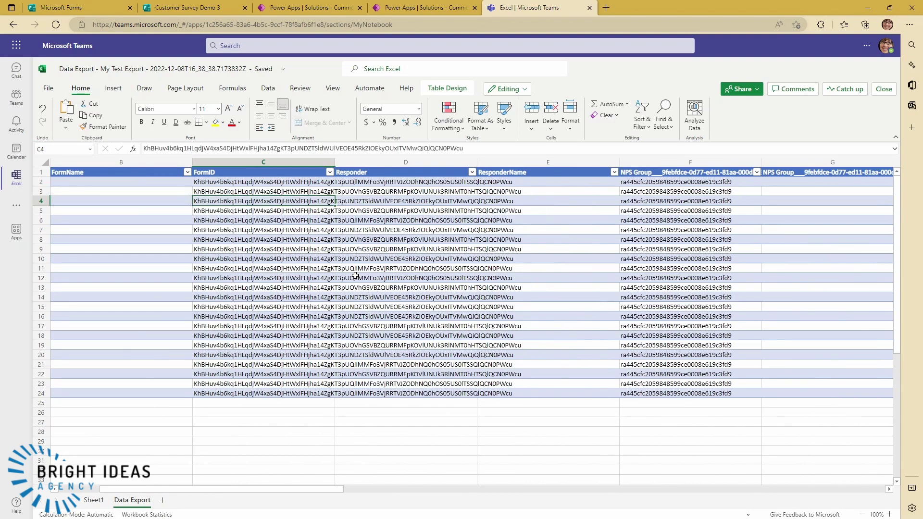
pyautogui.press('Right')
pyautogui.press('Right')
pyautogui.press('Right')
pyautogui.press('Right')
pyautogui.press('Right')
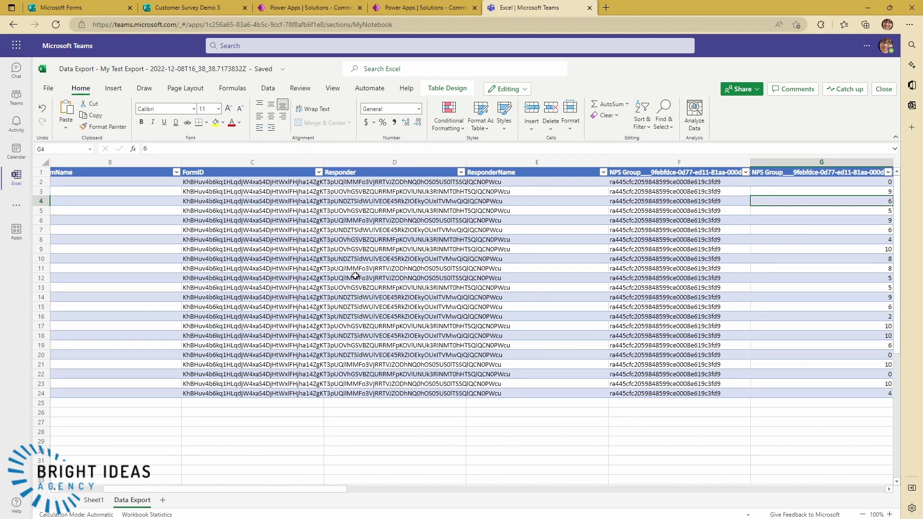
# Check the full NPS Group QuestionID header in column F and look down the IDs beneath it.
pyautogui.press('Left')
pyautogui.press('Left')
pyautogui.press('Up')
pyautogui.press('Up')
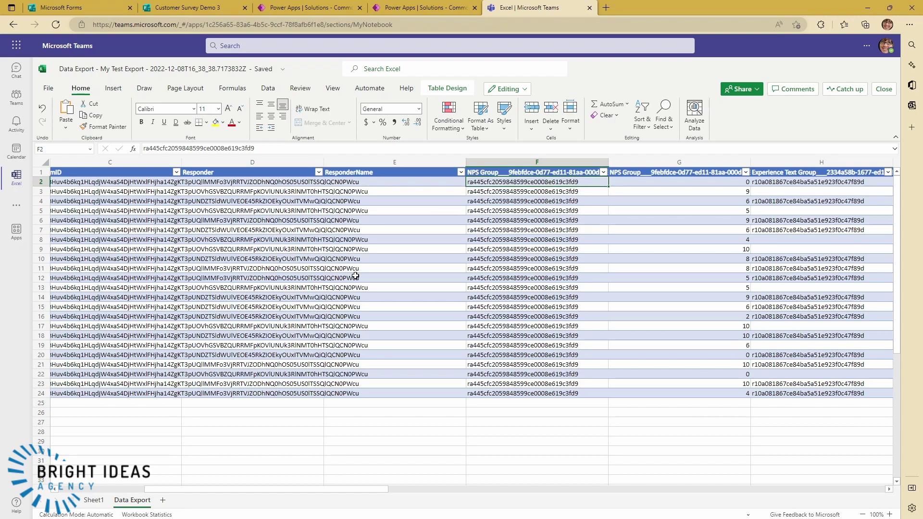
pyautogui.press('Up')
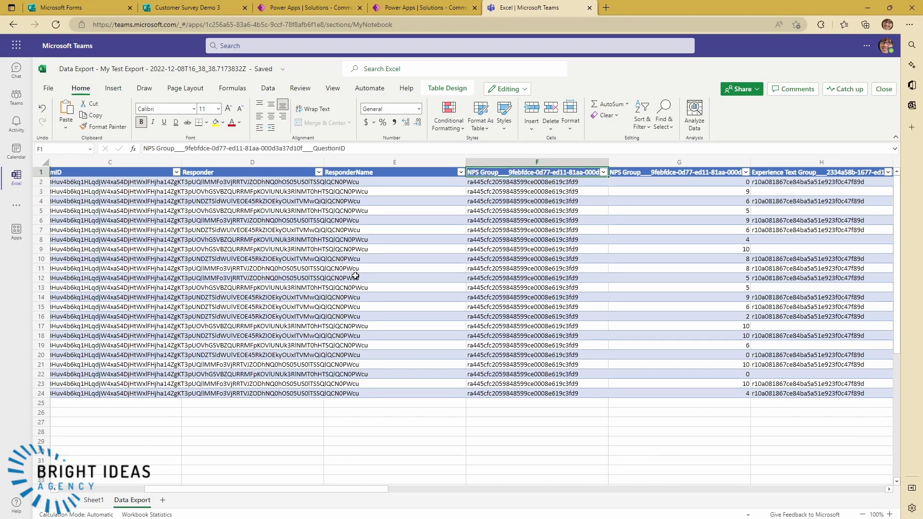
pyautogui.press('Down')
pyautogui.press('Down')
pyautogui.press('Down')
pyautogui.press('Down')
pyautogui.press('Down')
pyautogui.press('Down')
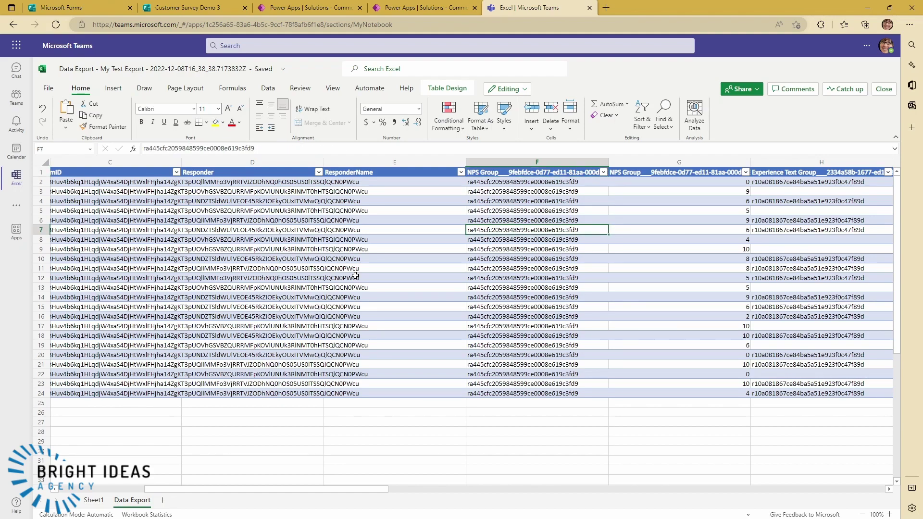
pyautogui.press('Down')
pyautogui.press('Down')
pyautogui.press('Down')
pyautogui.press('Down')
pyautogui.press('Down')
pyautogui.press('Down')
pyautogui.press('Down')
pyautogui.press('Down')
pyautogui.press('Down')
pyautogui.press('Down')
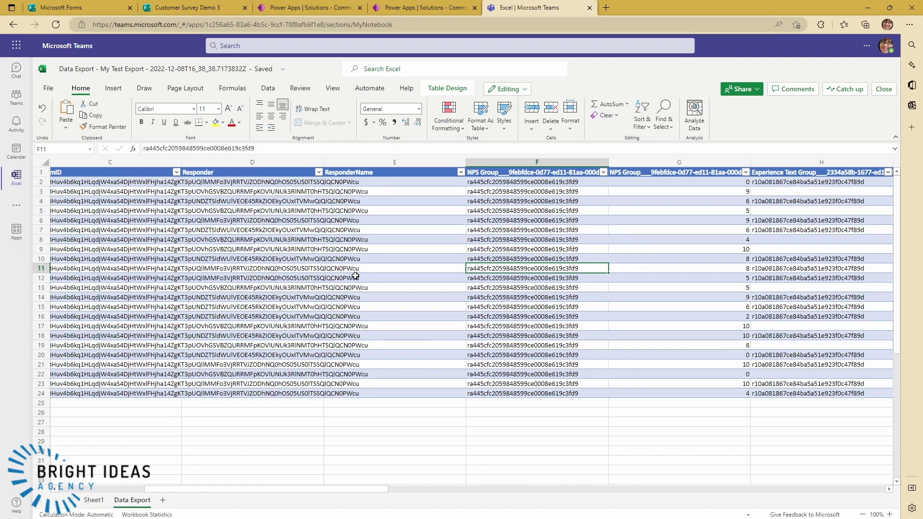
# Compare the row 1 headers of the NPS Group and Experience Text Group columns, F to I.
pyautogui.press('Up')
pyautogui.press('Up')
pyautogui.press('Up')
pyautogui.press('Up')
pyautogui.press('Up')
pyautogui.press('Up')
pyautogui.press('Up')
pyautogui.press('Up')
pyautogui.press('Up')
pyautogui.press('Up')
pyautogui.press('Up')
pyautogui.press('Up')
pyautogui.press('Up')
pyautogui.press('Up')
pyautogui.press('Up')
pyautogui.press('Up')
pyautogui.press('Right')
pyautogui.press('Right')
pyautogui.press('Right')
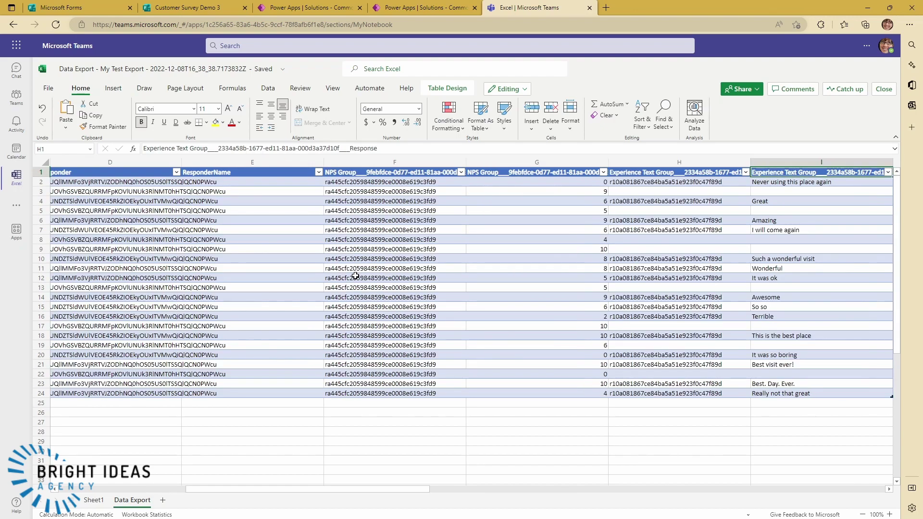
pyautogui.press('Left')
pyautogui.press('Left')
pyautogui.press('Left')
pyautogui.press('Left')
pyautogui.press('Right')
# Examine the NPS Group question IDs in column F from the first response down to row 24.
pyautogui.press('Down')
pyautogui.press('Down')
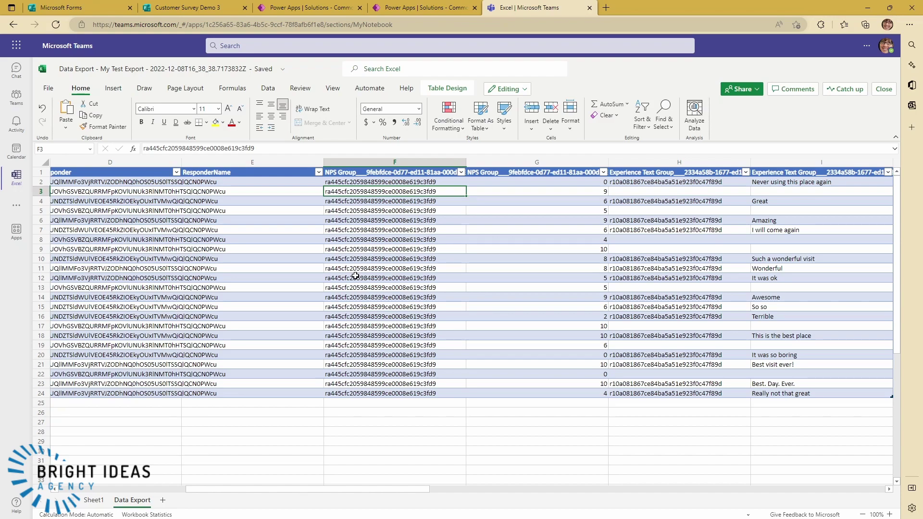
pyautogui.press('Down')
pyautogui.press('Down')
pyautogui.press('Down')
pyautogui.press('Down')
pyautogui.press('Down')
pyautogui.press('Down')
pyautogui.press('Down')
pyautogui.press('Down')
pyautogui.press('Down')
pyautogui.press('Down')
pyautogui.press('Down')
pyautogui.press('Down')
pyautogui.press('Down')
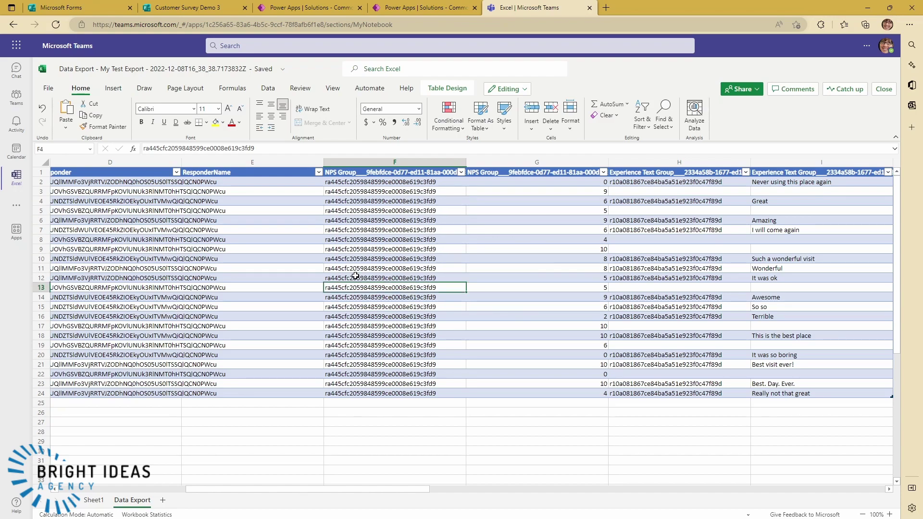
pyautogui.press('Down')
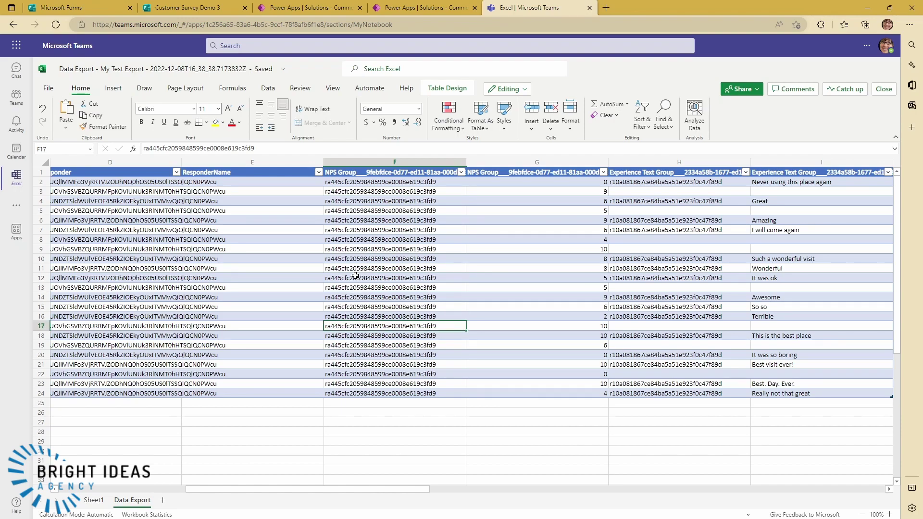
pyautogui.press('Down')
pyautogui.press('Down')
pyautogui.press('Down')
pyautogui.press('Down')
pyautogui.press('Down')
pyautogui.press('Down')
pyautogui.press('Down')
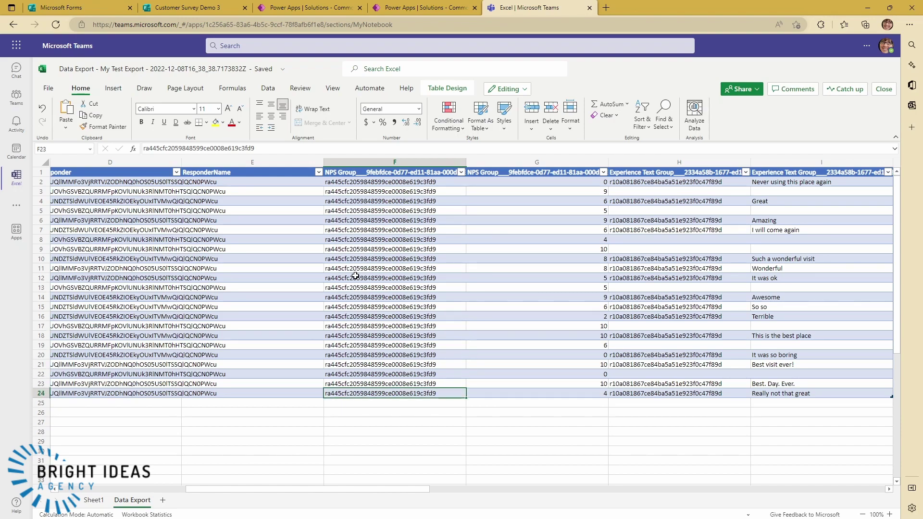
# Review the column F question IDs again from row 24 up to the first rows and back to row 12.
pyautogui.press('Up')
pyautogui.press('Up')
pyautogui.press('Up')
pyautogui.press('Up')
pyautogui.press('Up')
pyautogui.press('Up')
pyautogui.press('Up')
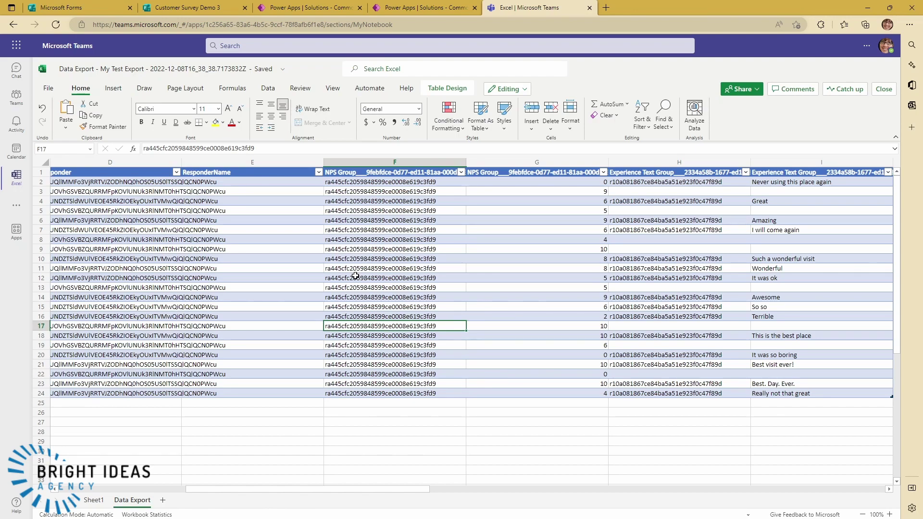
pyautogui.press('Up')
pyautogui.press('Up')
pyautogui.press('Up')
pyautogui.press('Up')
pyautogui.press('Up')
pyautogui.press('Up')
pyautogui.press('Up')
pyautogui.press('Up')
pyautogui.press('Up')
pyautogui.press('Up')
pyautogui.press('Up')
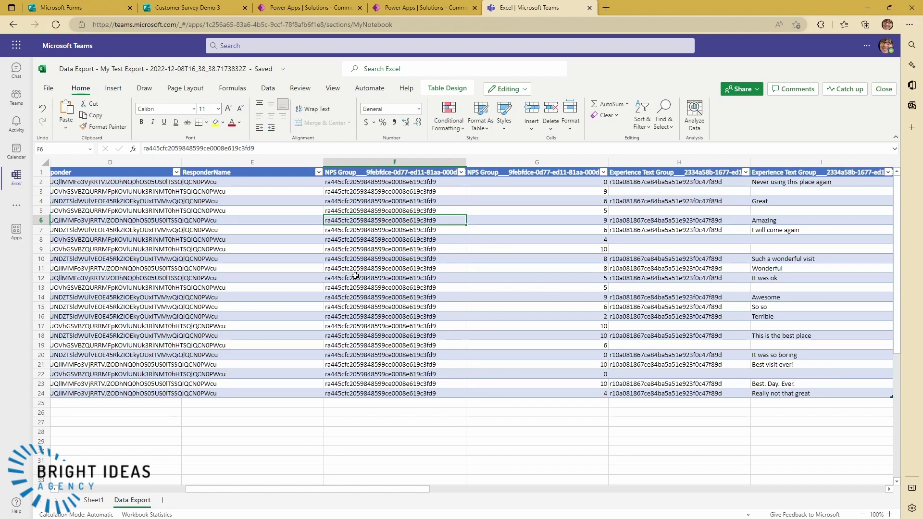
pyautogui.press('Down')
pyautogui.press('Down')
pyautogui.press('Down')
pyautogui.press('Down')
pyautogui.press('Down')
pyautogui.press('Down')
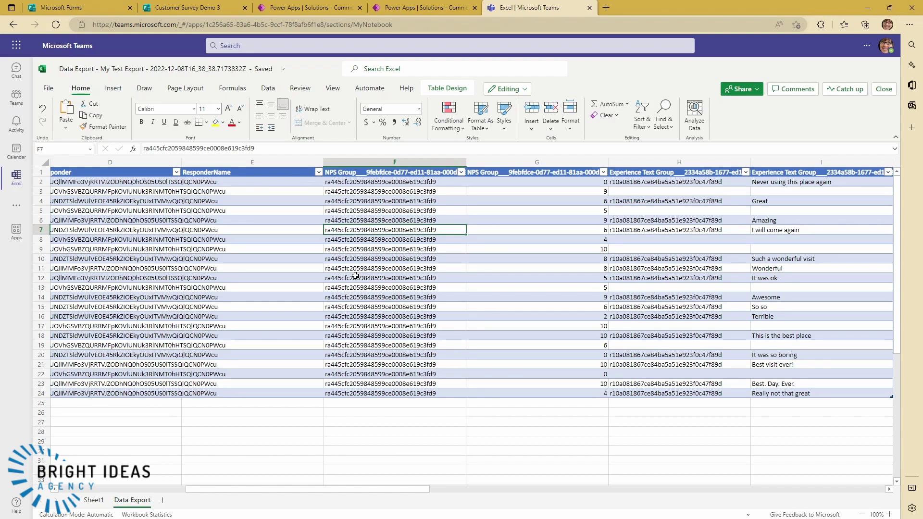
pyautogui.press('Left')
pyautogui.press('Right')
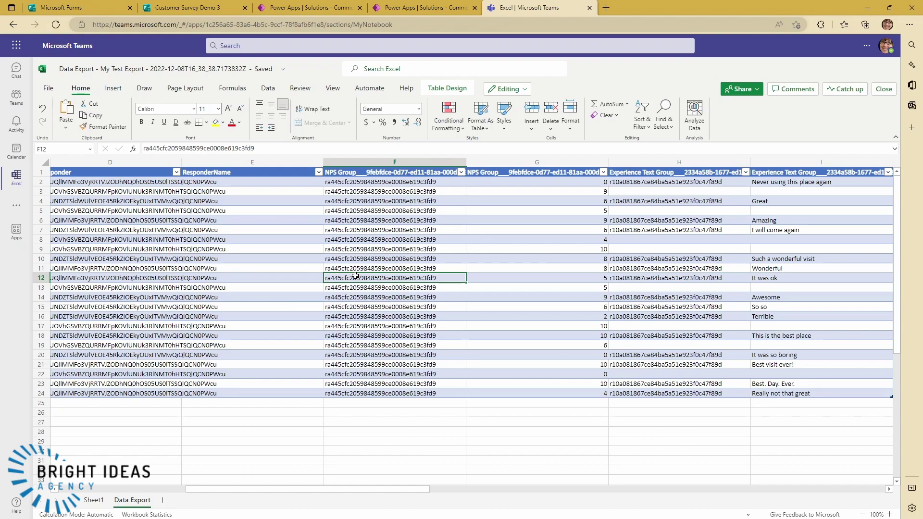
# Examine the NPS Group response scores in column G across the upper rows of the table.
pyautogui.press('Right')
pyautogui.press('Up')
pyautogui.press('Up')
pyautogui.press('Up')
pyautogui.press('Up')
pyautogui.press('Up')
pyautogui.press('Up')
pyautogui.press('Up')
pyautogui.press('Up')
pyautogui.press('Up')
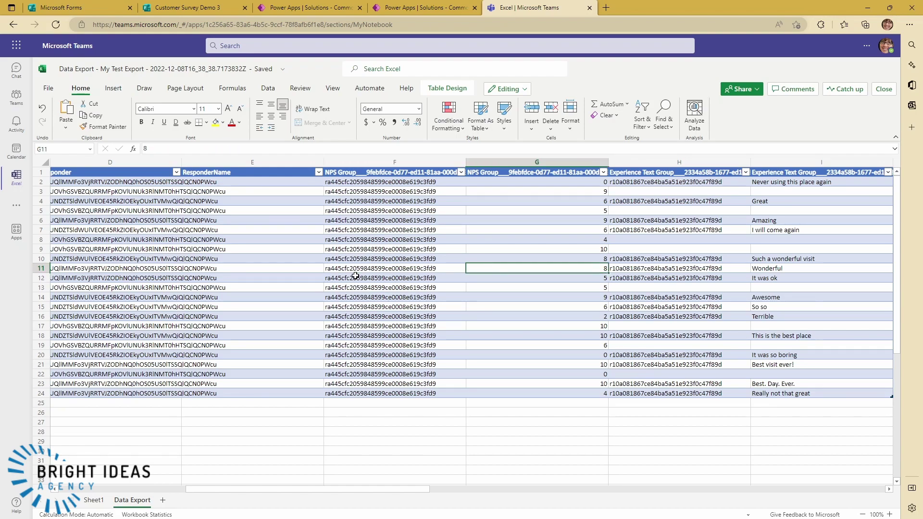
pyautogui.press('Down')
pyautogui.press('Down')
pyautogui.press('Down')
pyautogui.press('Down')
pyautogui.press('Down')
pyautogui.press('Down')
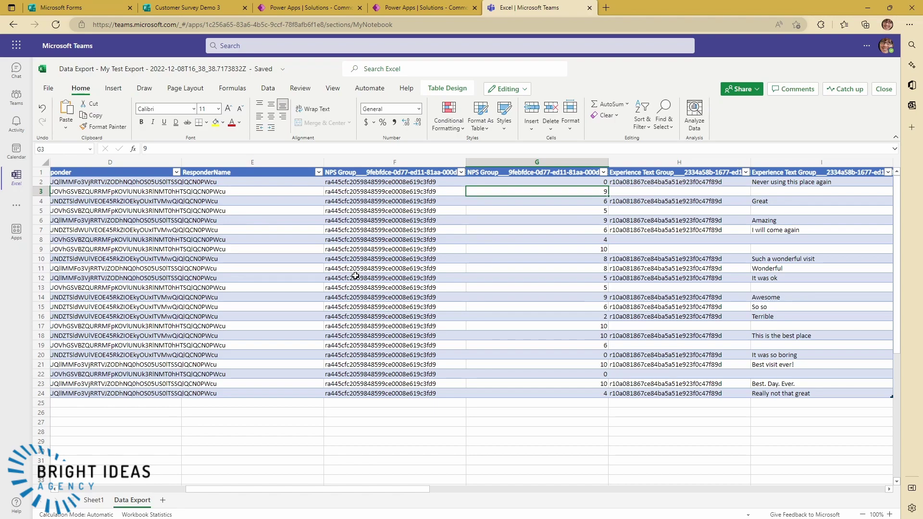
# Compare the NPS Group entries with the Experience Text Group entries in columns H and I, including rows with blank cells.
pyautogui.press('Left')
pyautogui.press('Left')
pyautogui.press('Left')
pyautogui.press('Down')
pyautogui.press('Down')
pyautogui.press('Down')
pyautogui.press('Right')
pyautogui.press('Right')
pyautogui.press('Right')
pyautogui.press('Right')
pyautogui.press('Right')
pyautogui.press('Left')
pyautogui.press('Up')
pyautogui.press('Up')
pyautogui.press('Up')
pyautogui.press('Up')
pyautogui.press('Up')
pyautogui.press('Up')
pyautogui.press('Up')
pyautogui.press('Up')
pyautogui.press('Up')
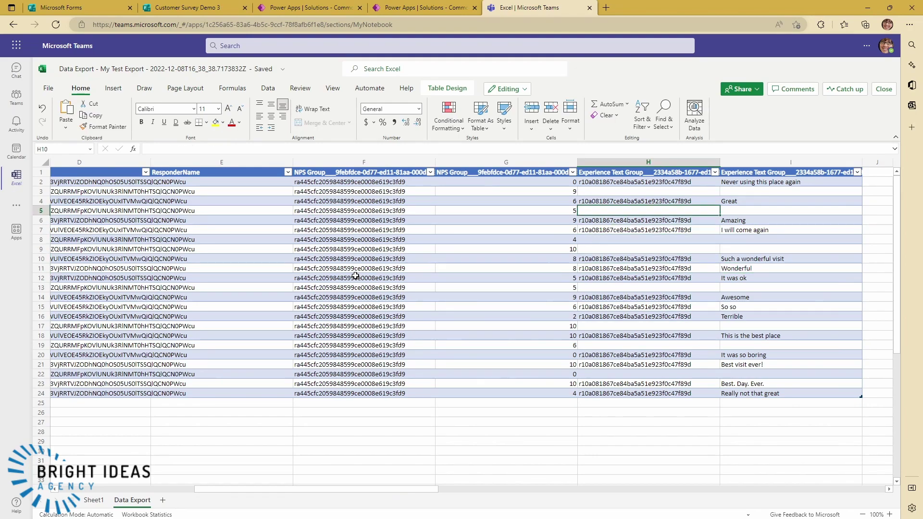
# Examine the Experience Text Group question IDs in column H down the response rows, including the rows with blank cells.
pyautogui.press('Down')
pyautogui.press('Down')
pyautogui.press('Down')
pyautogui.press('Down')
pyautogui.press('Down')
pyautogui.press('Down')
pyautogui.press('Down')
pyautogui.press('Down')
pyautogui.press('Down')
pyautogui.press('Down')
pyautogui.press('Down')
pyautogui.press('Down')
pyautogui.press('Down')
pyautogui.press('Down')
pyautogui.press('Down')
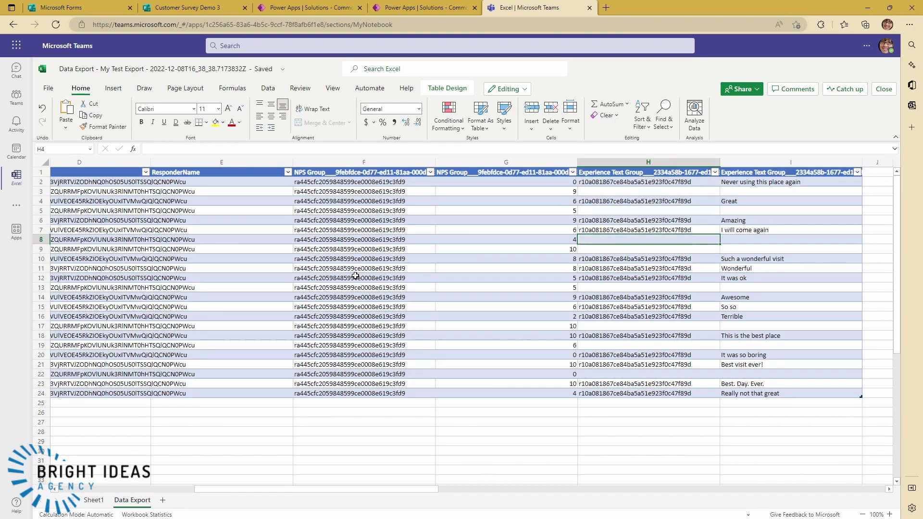
# Examine the Experience Text Group answers in column I from the lower rows up to the first responses.
pyautogui.press('Right')
pyautogui.press('Up')
pyautogui.press('Up')
pyautogui.press('Up')
pyautogui.press('Up')
pyautogui.press('Up')
pyautogui.press('Up')
pyautogui.press('Up')
pyautogui.press('Up')
pyautogui.press('Up')
pyautogui.press('Up')
pyautogui.press('Up')
pyautogui.press('Up')
pyautogui.press('Up')
pyautogui.press('Up')
pyautogui.press('Up')
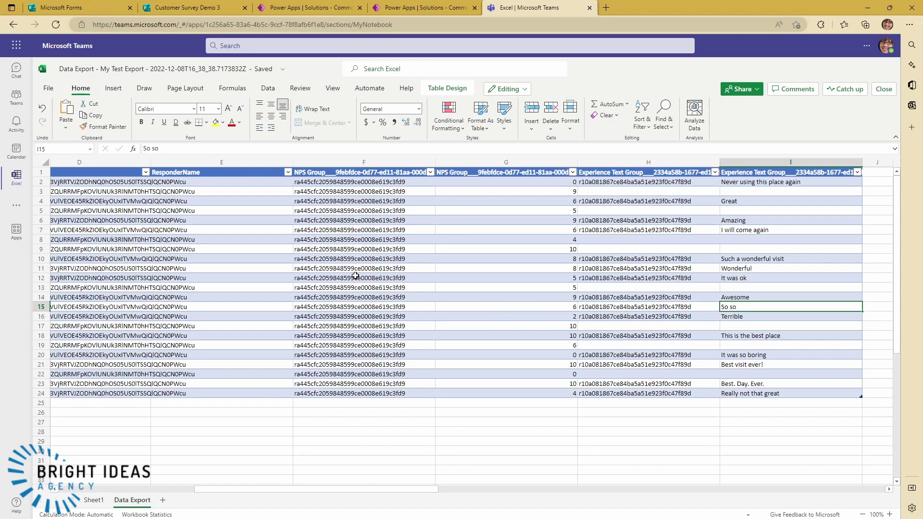
# Review the column I answers again from the first responses down through the lower rows of the table.
pyautogui.press('Down')
pyautogui.press('Down')
pyautogui.press('Down')
pyautogui.press('Down')
pyautogui.press('Down')
pyautogui.press('Down')
pyautogui.press('Down')
pyautogui.press('Down')
pyautogui.press('Down')
pyautogui.press('Down')
pyautogui.press('Down')
pyautogui.press('Down')
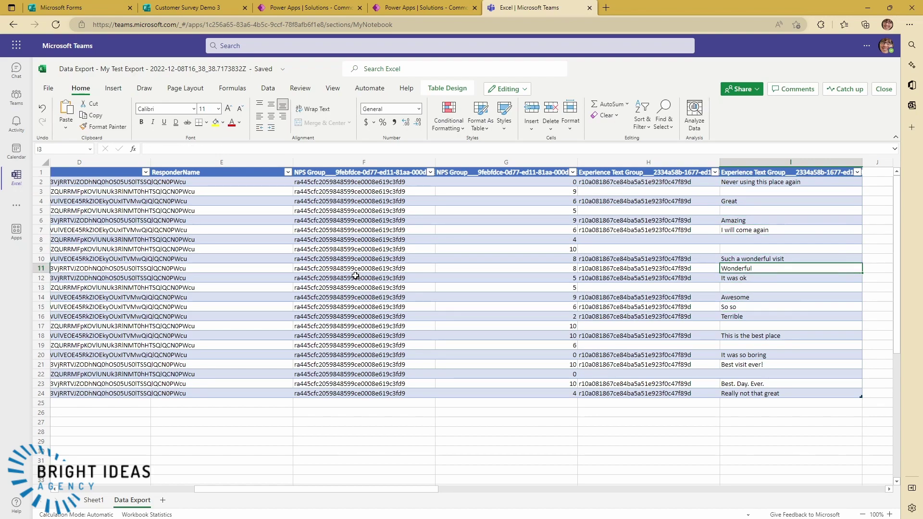
pyautogui.press('Down')
pyautogui.press('Down')
pyautogui.press('Down')
pyautogui.press('Down')
pyautogui.press('Down')
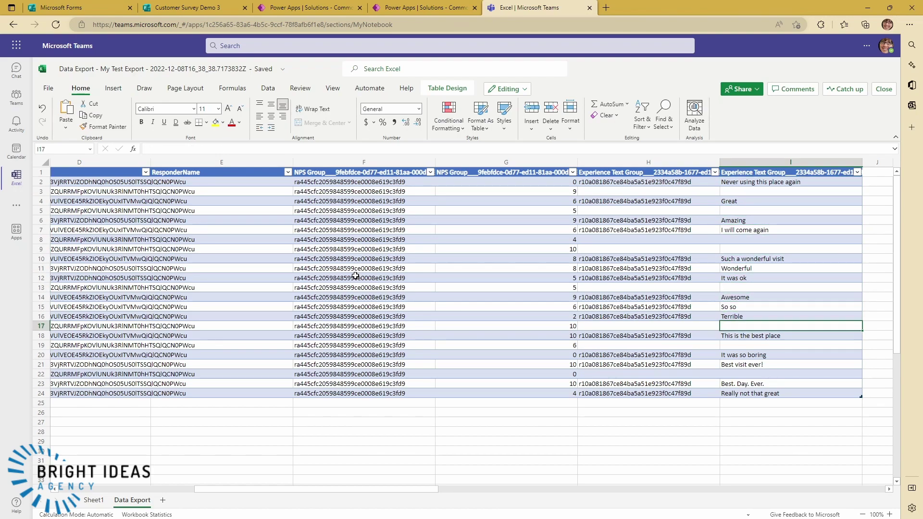
# Check the area beyond the table's last column, and review the NPS Group scores in column G from row 19 up to the first responses.
pyautogui.press('Right')
pyautogui.press('Right')
pyautogui.press('Right')
pyautogui.press('Left')
pyautogui.press('Left')
pyautogui.press('Left')
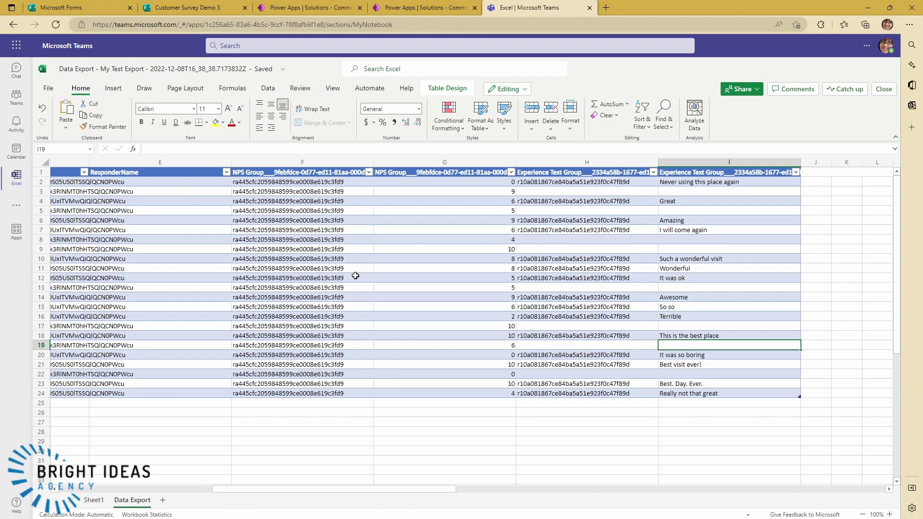
pyautogui.press('Left')
pyautogui.press('Left')
pyautogui.press('Up')
pyautogui.press('Up')
pyautogui.press('Up')
pyautogui.press('Up')
pyautogui.press('Up')
pyautogui.press('Up')
pyautogui.press('Up')
pyautogui.press('Up')
pyautogui.press('Up')
pyautogui.press('Up')
pyautogui.press('Up')
pyautogui.press('Up')
pyautogui.press('Up')
pyautogui.press('Up')
pyautogui.press('Up')
pyautogui.press('Up')
pyautogui.press('Up')
# Review the NPS Group scores in column G down to row 24, ending on that row's answer in column I.
pyautogui.press('Down')
pyautogui.press('Down')
pyautogui.press('Down')
pyautogui.press('Down')
pyautogui.press('Down')
pyautogui.press('Down')
pyautogui.press('Down')
pyautogui.press('Down')
pyautogui.press('Down')
pyautogui.press('Down')
pyautogui.press('Down')
pyautogui.press('Down')
pyautogui.press('Down')
pyautogui.press('Down')
pyautogui.press('Down')
pyautogui.press('Down')
pyautogui.press('Down')
pyautogui.press('Down')
pyautogui.press('Down')
pyautogui.press('Down')
pyautogui.press('Down')
pyautogui.press('Down')
pyautogui.press('Right')
pyautogui.press('Right')
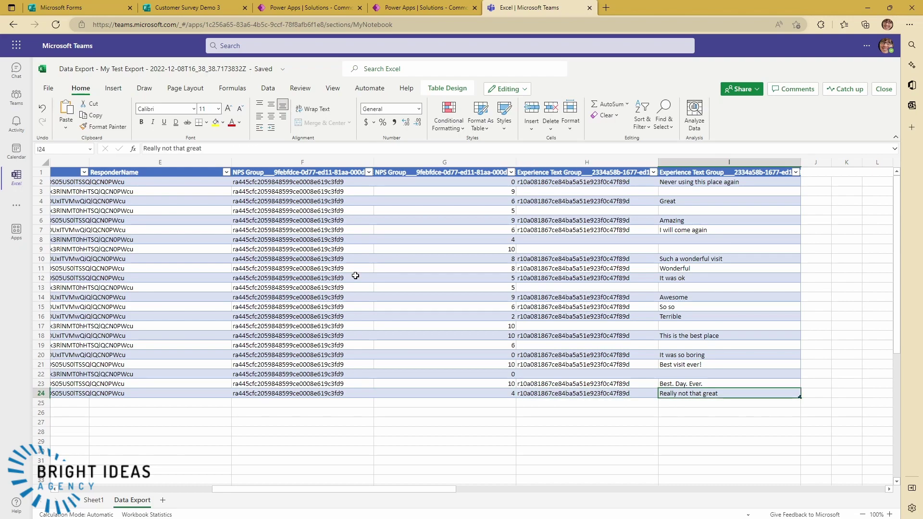
# Close the exported workbook and view the MSFormsSurveys_Forms table in the Power Apps solution.
pyautogui.click(886, 89)
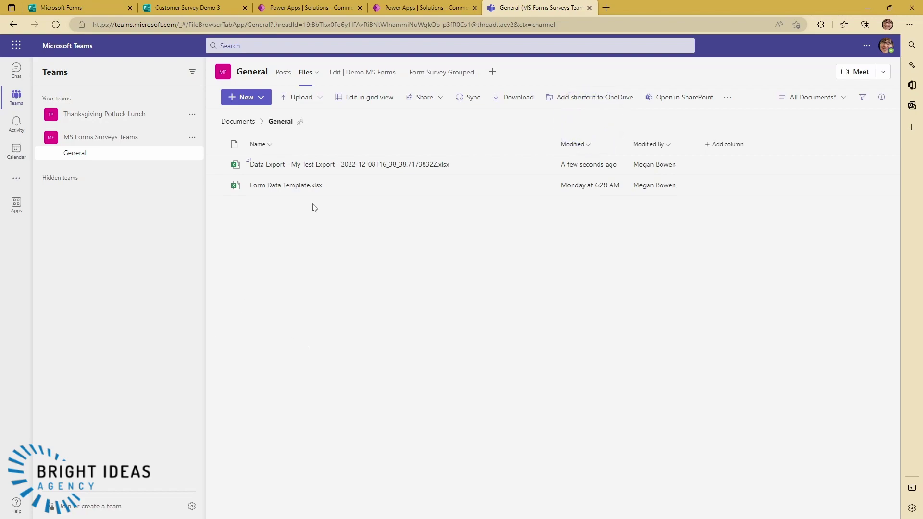
pyautogui.click(399, 9)
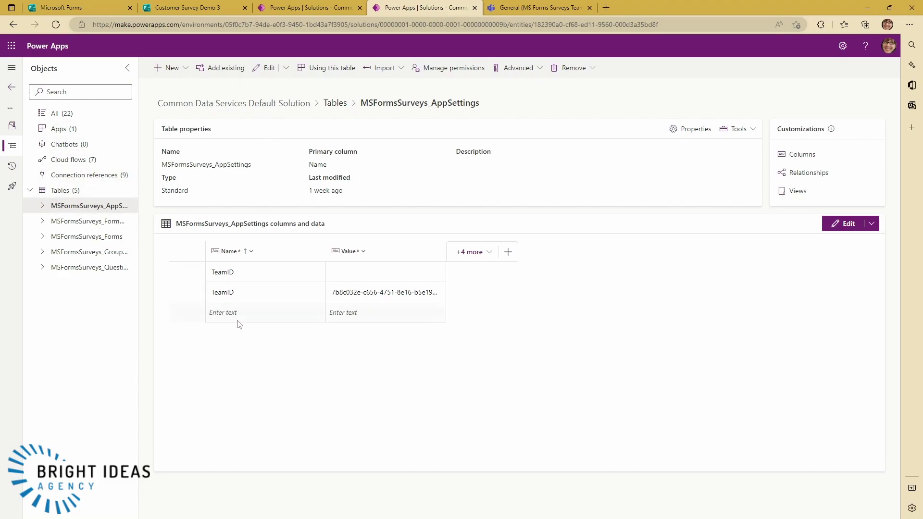
pyautogui.click(77, 237)
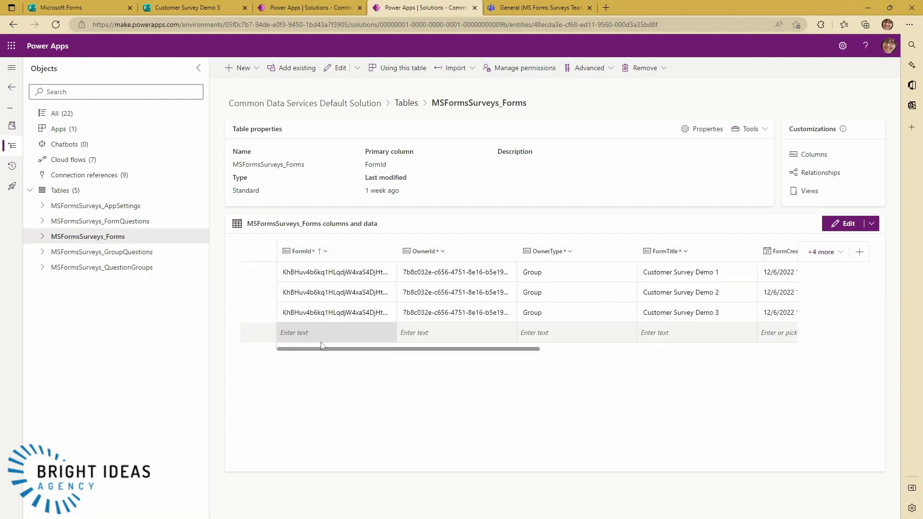
pyautogui.moveTo(335, 354)
pyautogui.mouseDown()
pyautogui.moveTo(418, 351)
pyautogui.moveTo(328, 349)
pyautogui.mouseUp()
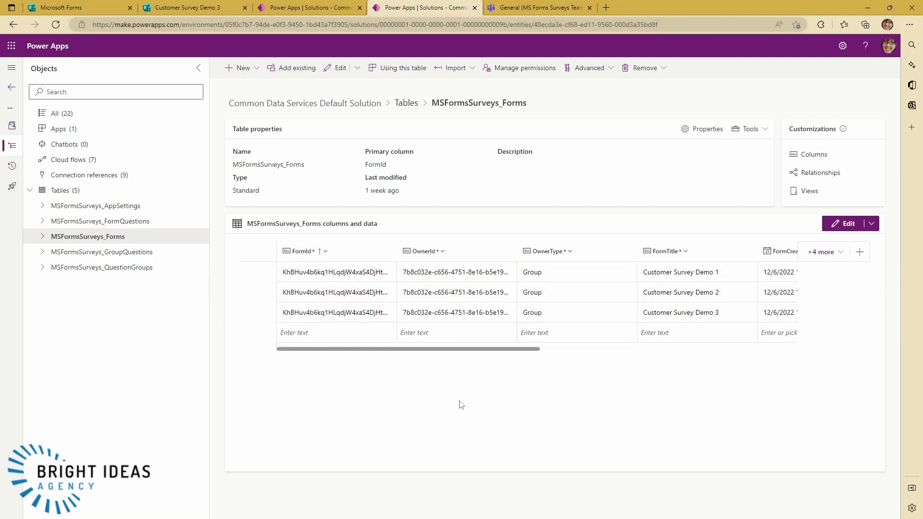
# View the records of the MSFormsSurveys_FormQuestions, MSFormsSurveys_QuestionGroups and MSFormsSurveys_GroupQuestions tables.
pyautogui.click(133, 221)
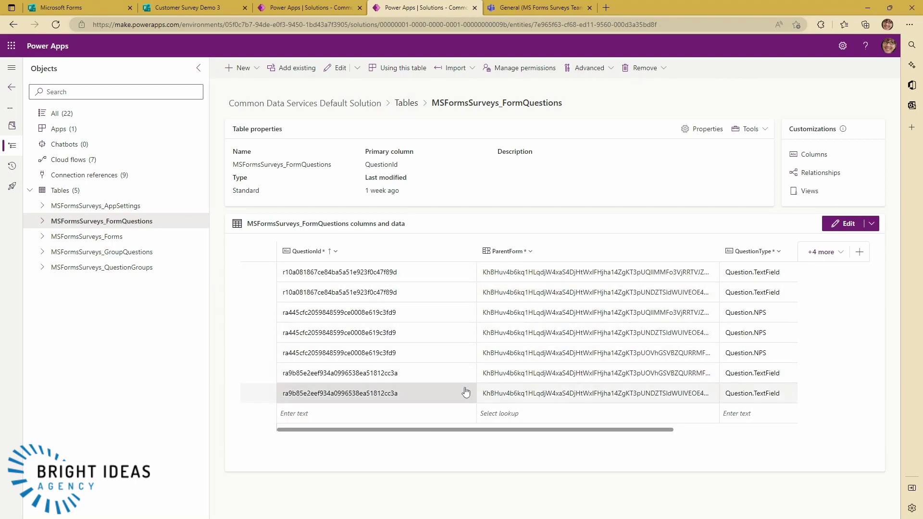
pyautogui.moveTo(512, 431); pyautogui.dragTo(656, 434)
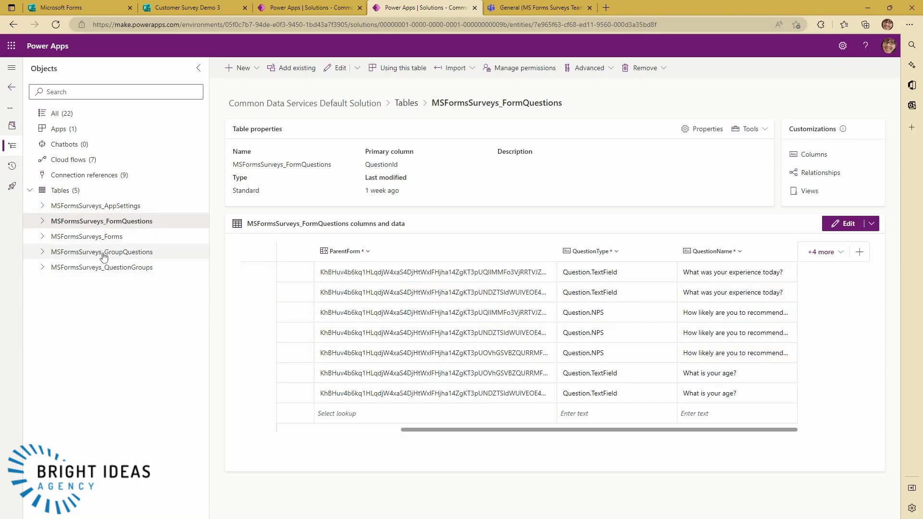
pyautogui.click(85, 268)
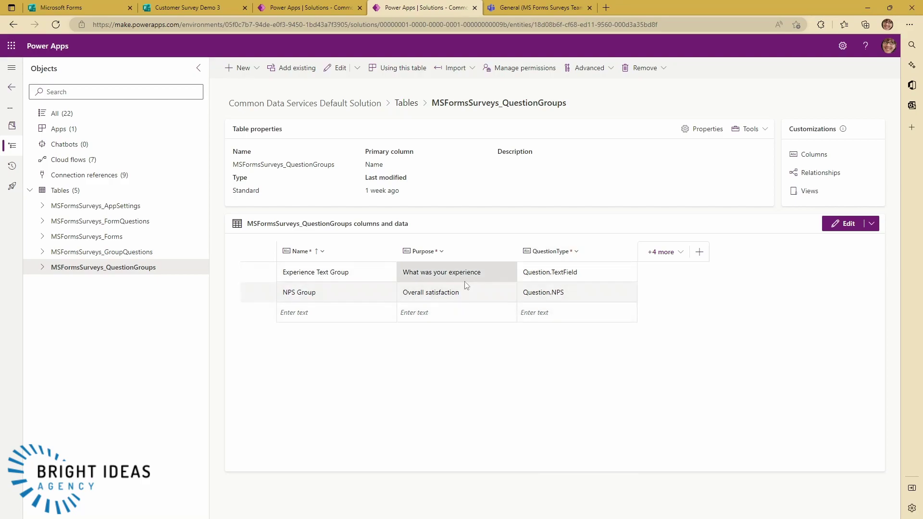
pyautogui.click(121, 253)
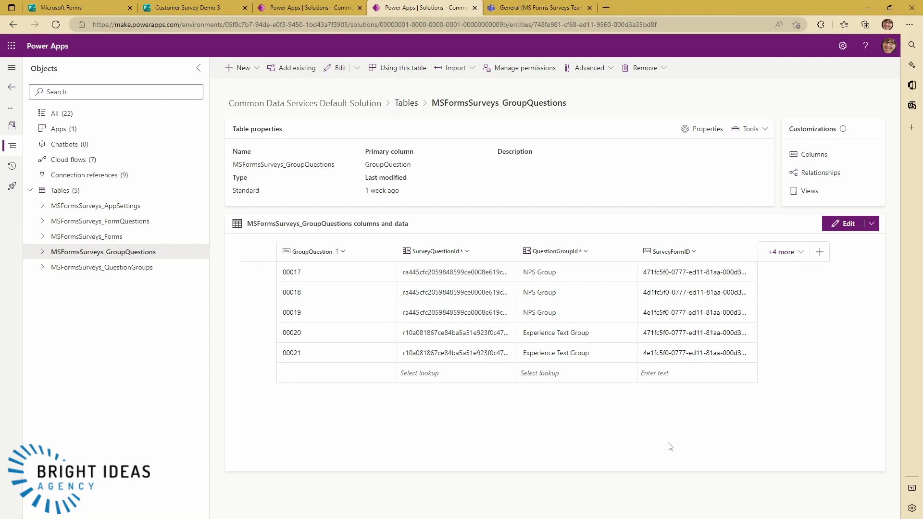
# Switch back to the survey app in Microsoft Teams and close the preview to show the ExportData screen in the editor.
pyautogui.click(563, 7)
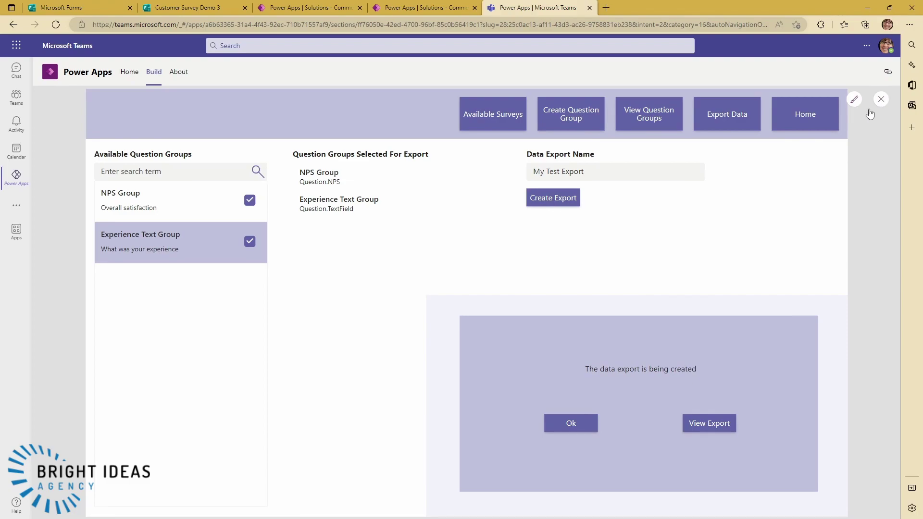
pyautogui.click(881, 99)
pyautogui.click(564, 342)
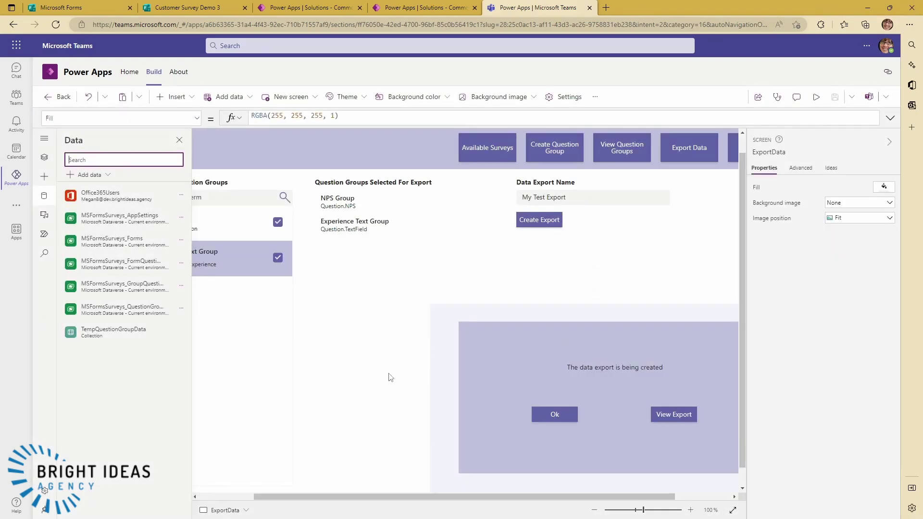
pyautogui.click(399, 342)
pyautogui.click(531, 279)
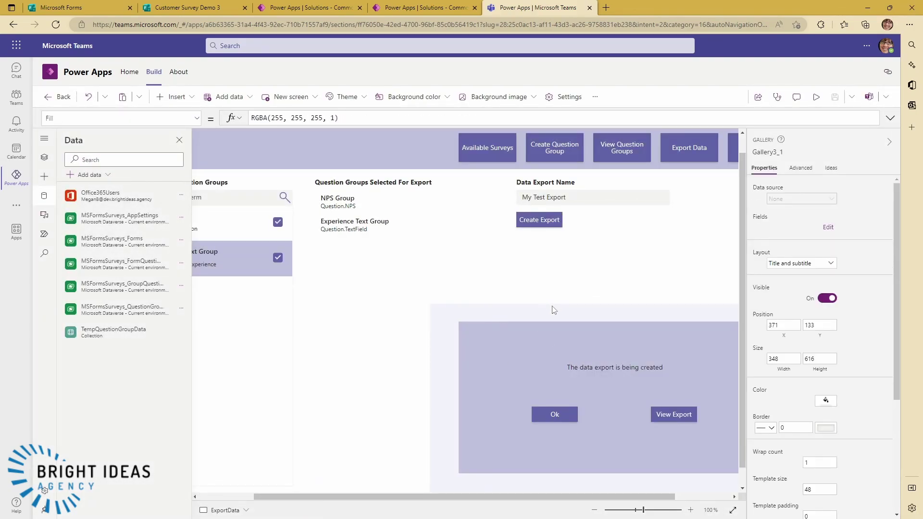
# Examine the full OnSelect formula of the Create Export button, and collapse the formula view again.
pyautogui.click(536, 225)
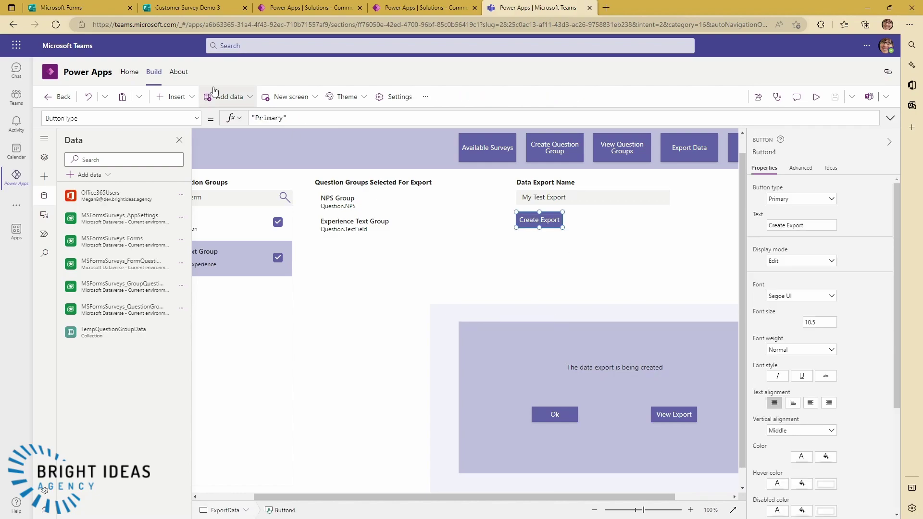
pyautogui.click(197, 119)
pyautogui.scroll(-5, 138, 280)
pyautogui.scroll(-5, 138, 280)
pyautogui.scroll(1, 83, 201)
pyautogui.click(83, 201)
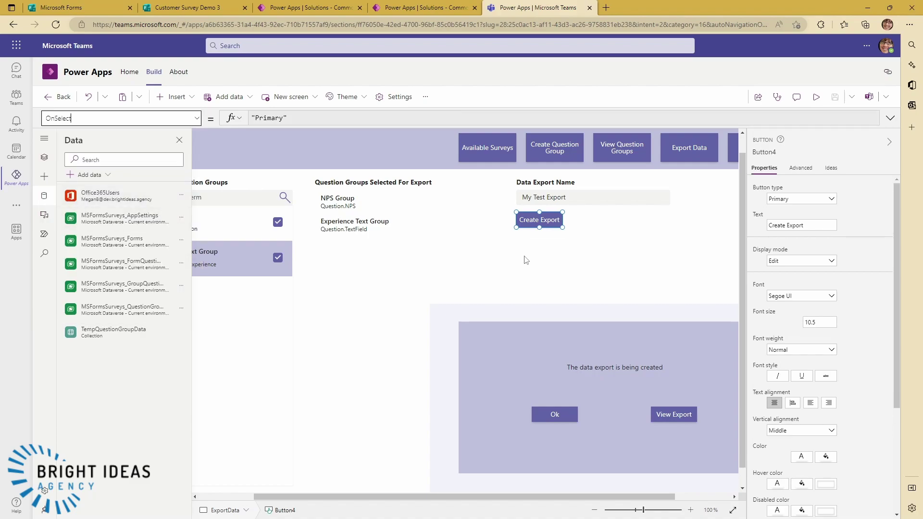
pyautogui.click(890, 119)
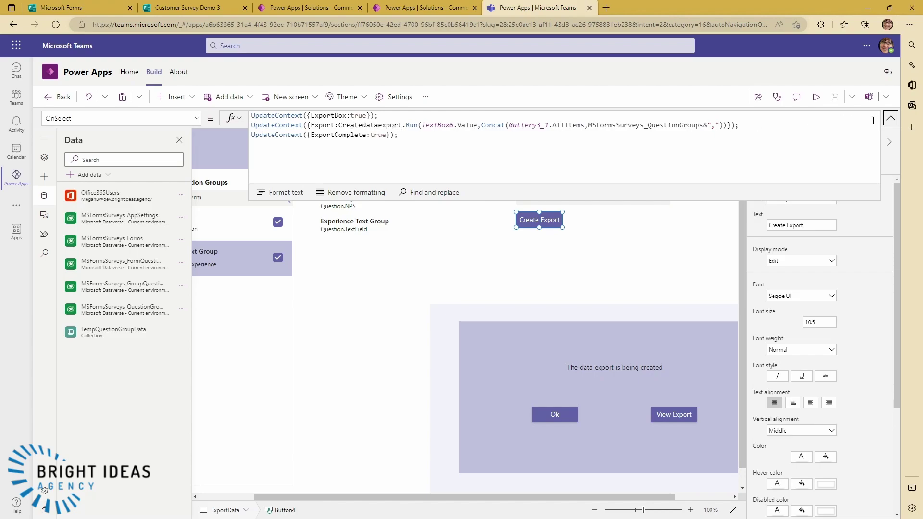
pyautogui.click(890, 119)
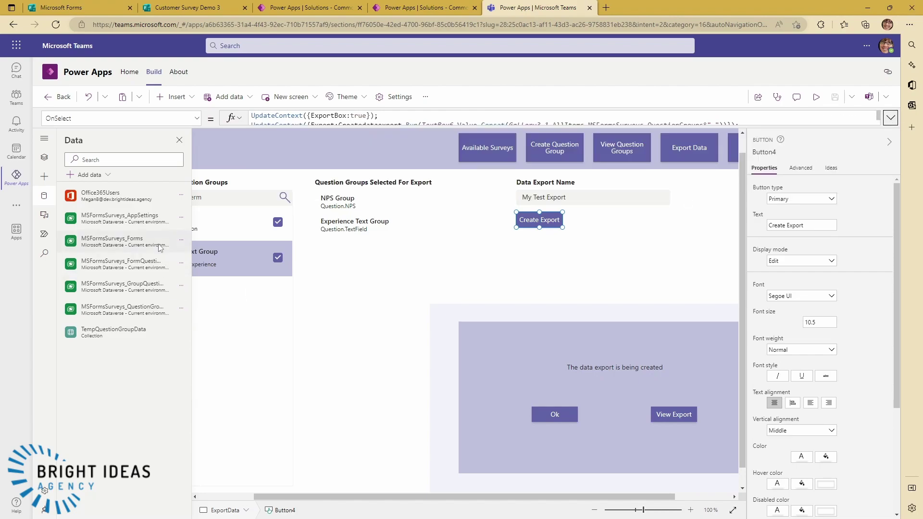
# Show the app's Power Automate flows and inspect the Create data export and Add or update Question Group entries.
pyautogui.click(41, 236)
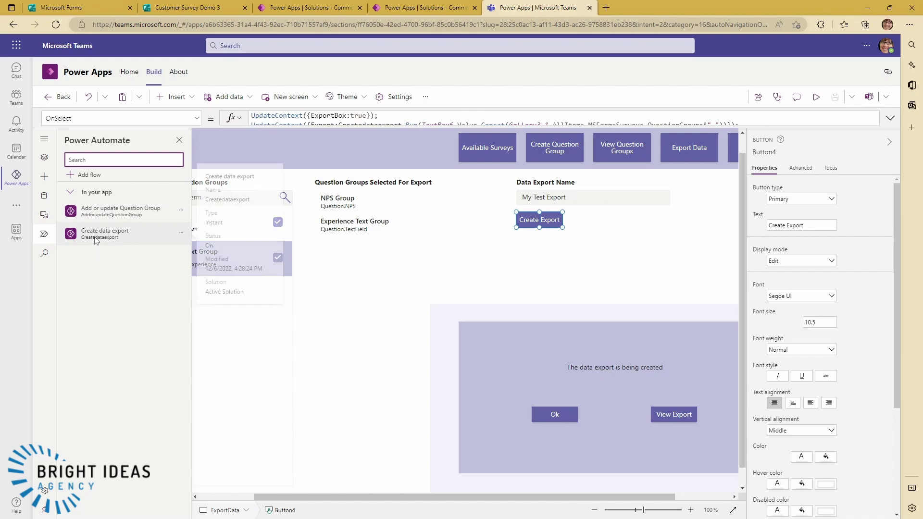
pyautogui.moveTo(152, 216)
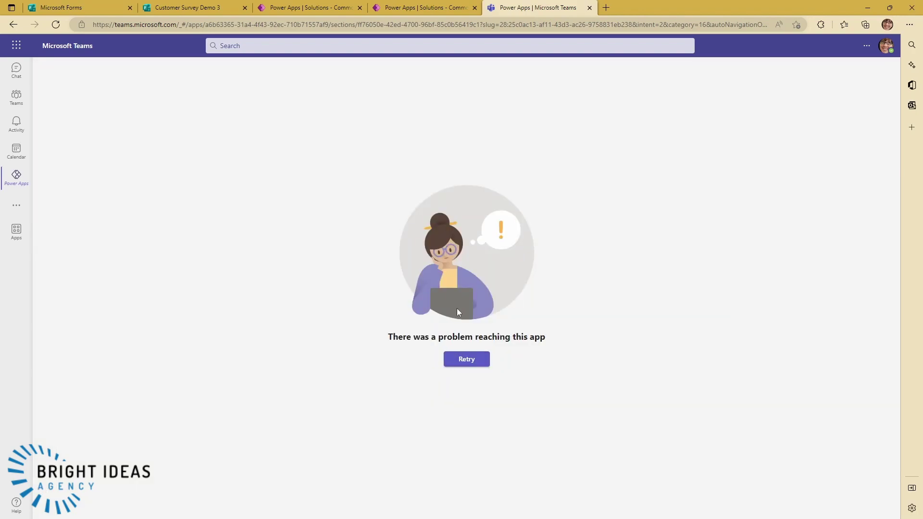
# Switch to the Power Apps solution and open the Get MS Forms cloud flow for editing.
pyautogui.click(307, 8)
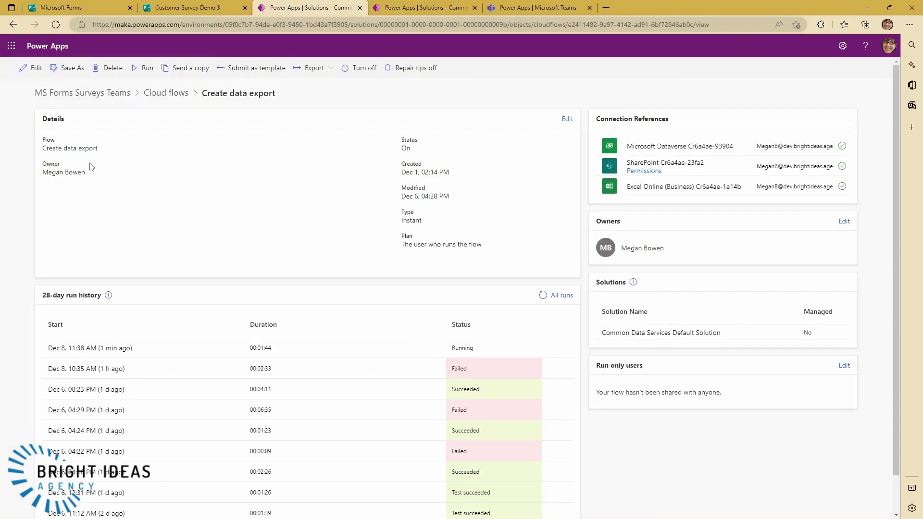
pyautogui.click(169, 94)
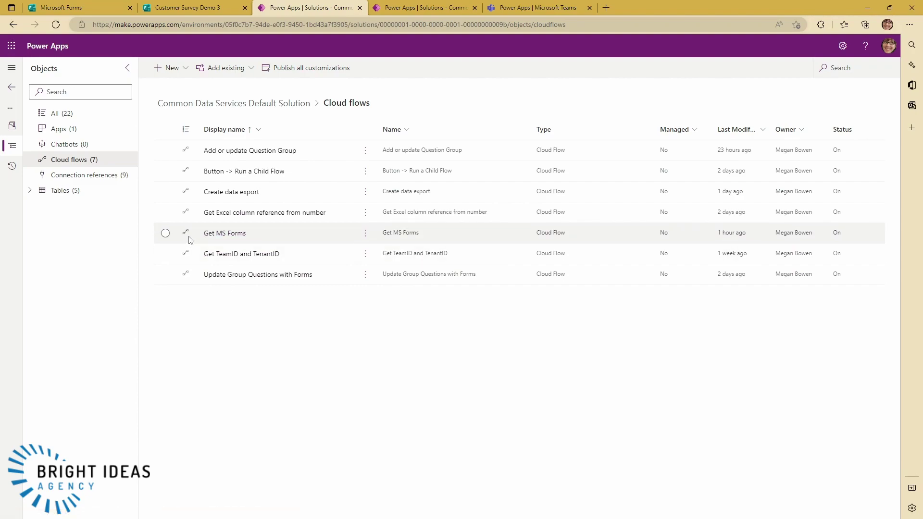
pyautogui.click(235, 235)
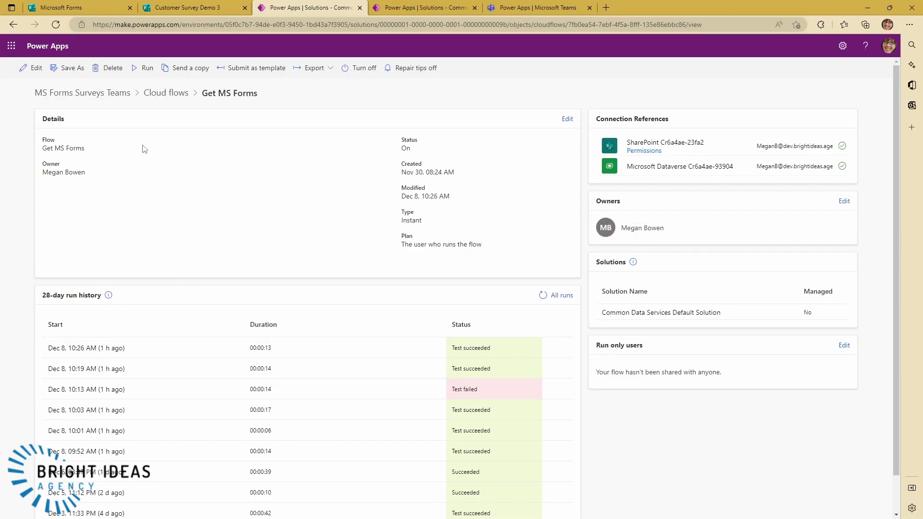
pyautogui.click(33, 69)
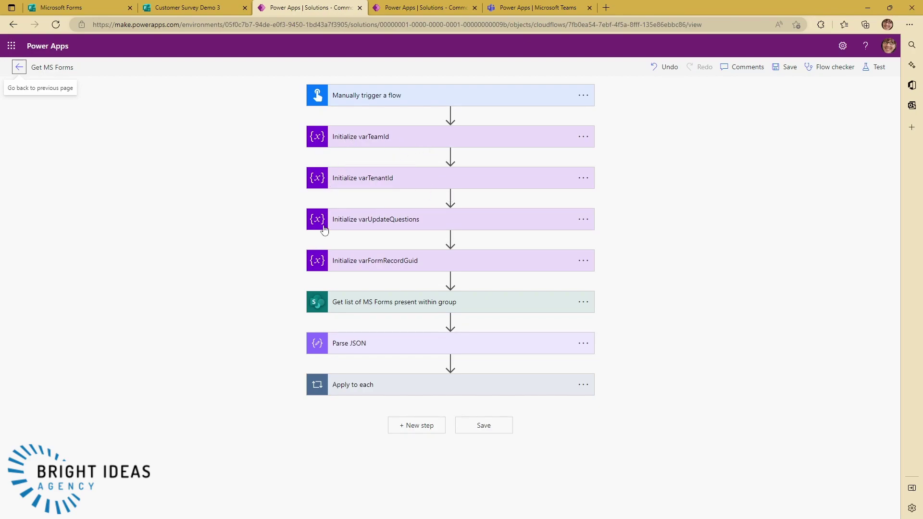
# Expand the "Get list of MS Forms present within group" and Parse JSON actions to examine the request Uri and the schema.
pyautogui.click(344, 306)
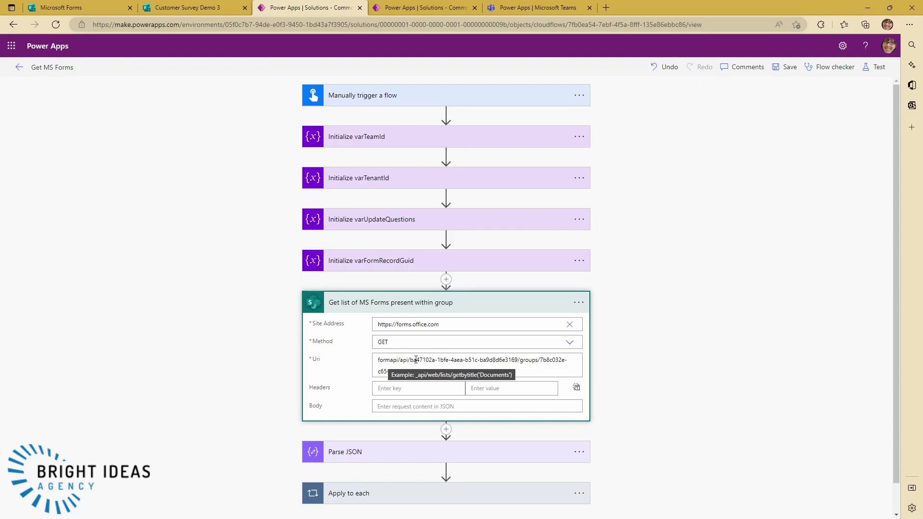
pyautogui.click(479, 368)
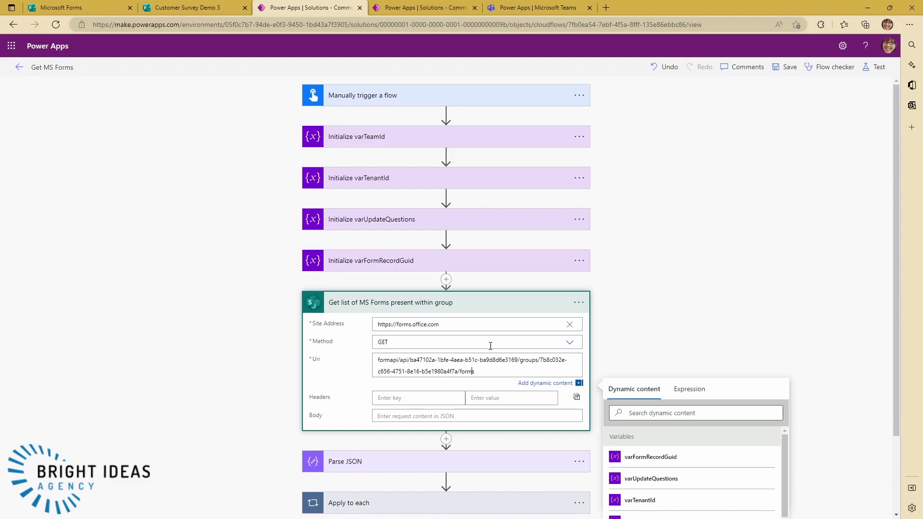
pyautogui.click(436, 418)
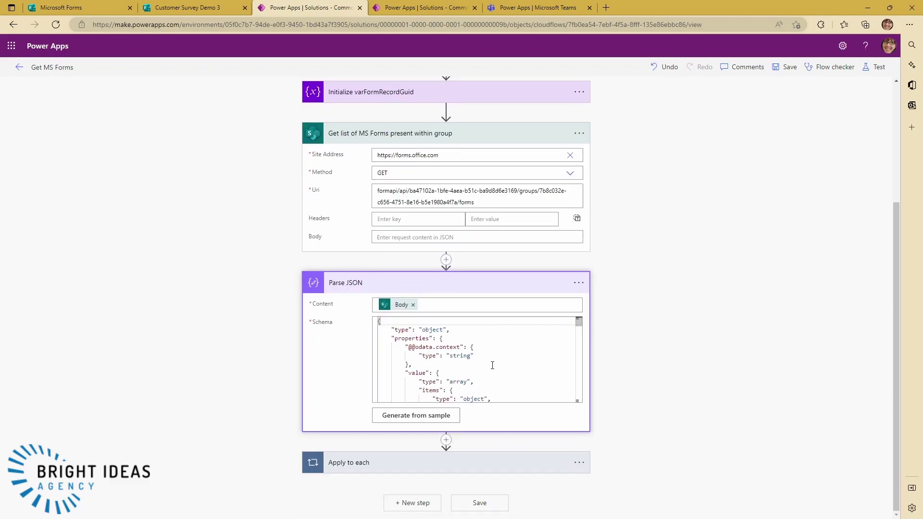
pyautogui.scroll(-1, 492, 366)
pyautogui.scroll(-5, 500, 371)
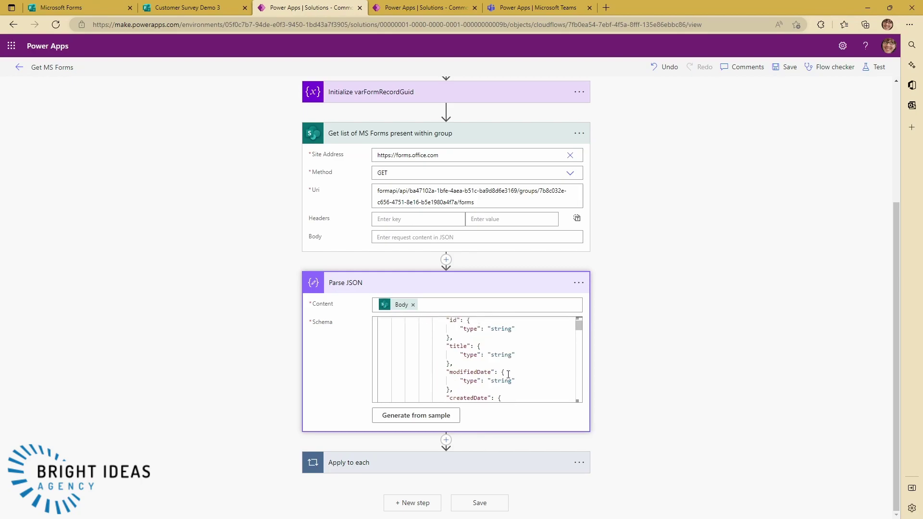
pyautogui.scroll(3, 656, 321)
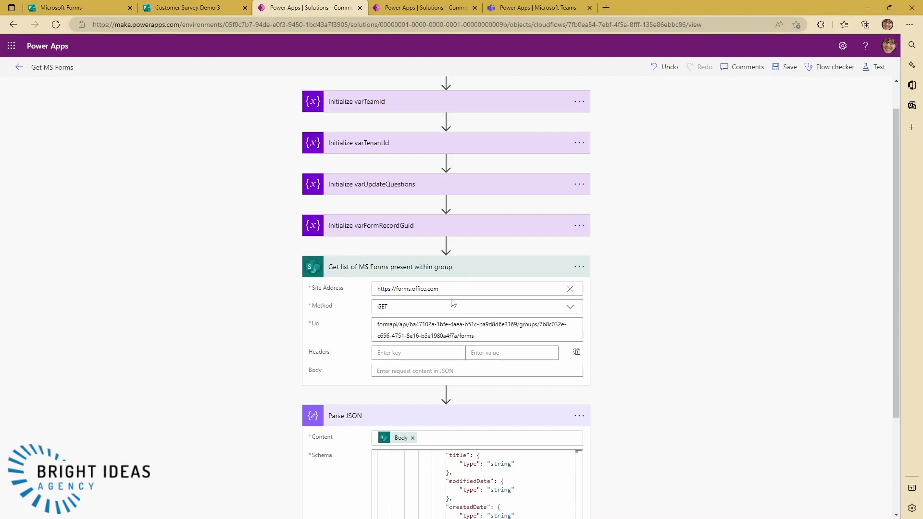
pyautogui.scroll(-3, 359, 279)
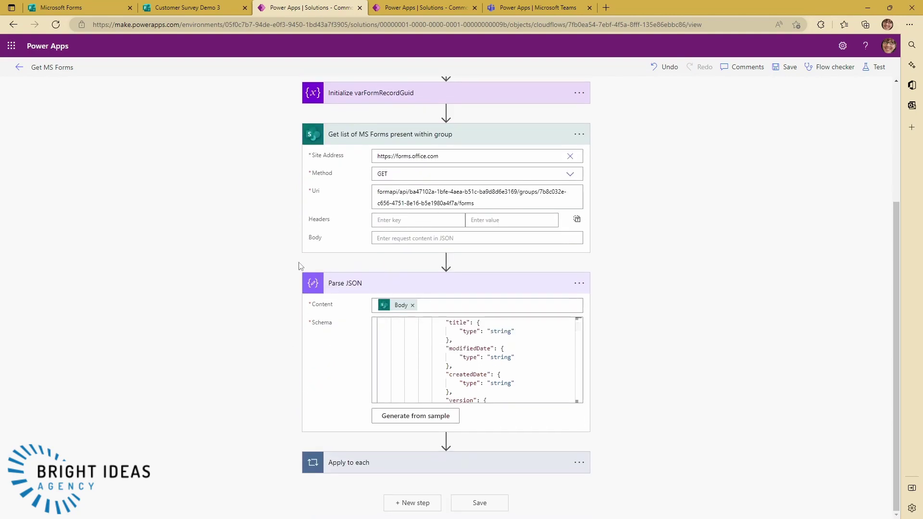
# Expand the Apply to each loop to examine the actions that run for every form found.
pyautogui.click(356, 462)
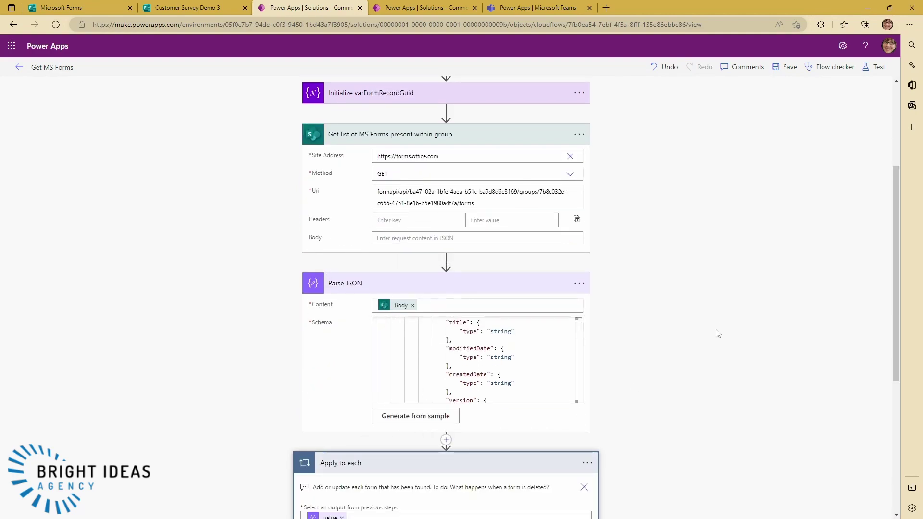
pyautogui.scroll(4, 666, 291)
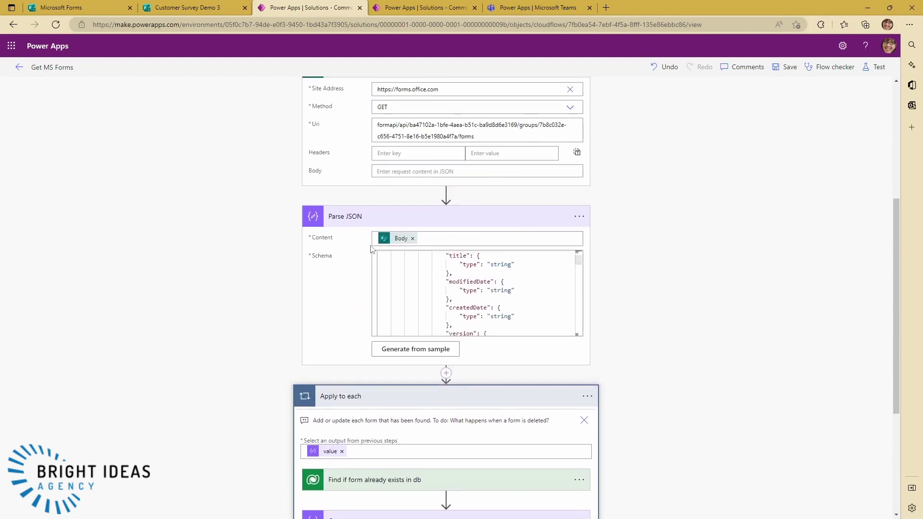
# Expand the "Find if form already exists in db" action with its advanced options to examine its table and row filter.
pyautogui.scroll(2, 535, 272)
pyautogui.scroll(1, 535, 272)
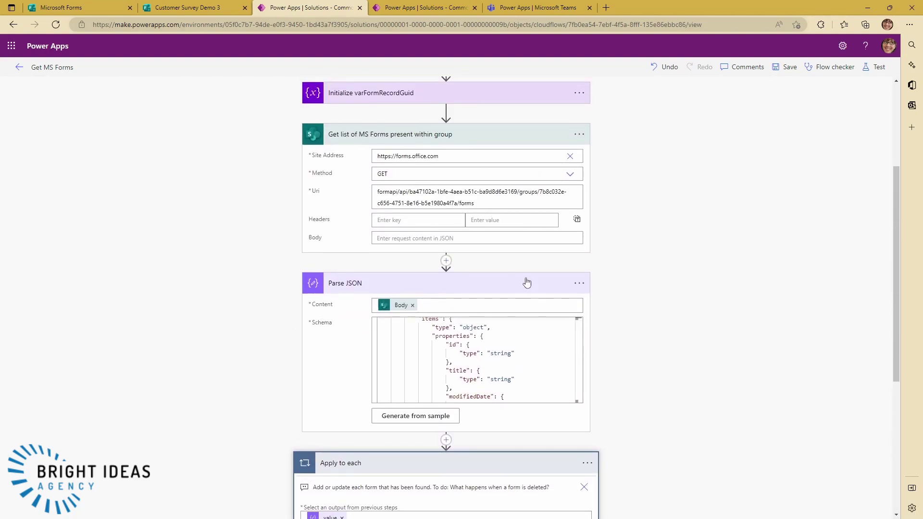
pyautogui.scroll(-2, 433, 361)
pyautogui.scroll(-4, 377, 419)
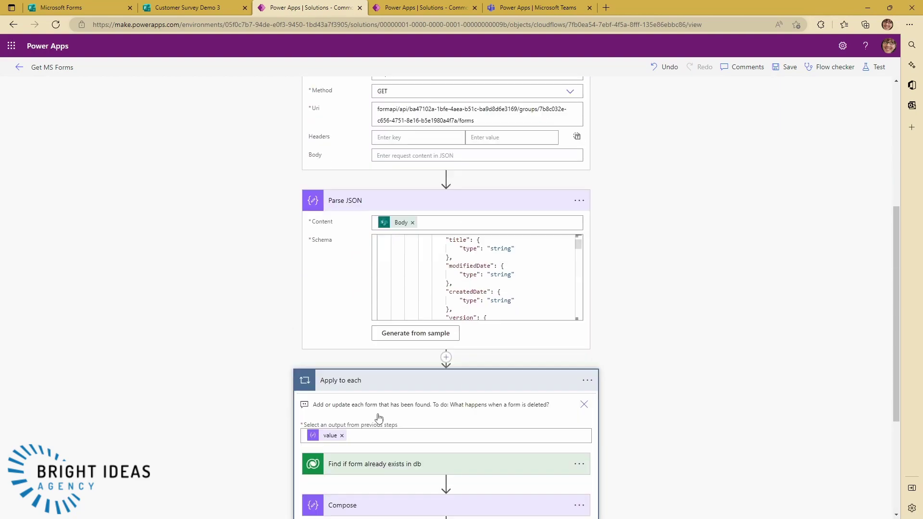
pyautogui.scroll(-1, 363, 270)
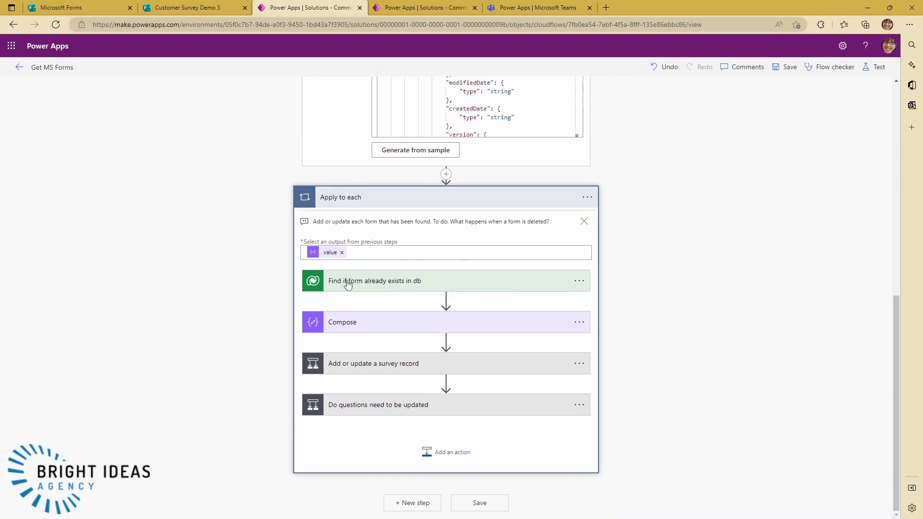
pyautogui.click(468, 289)
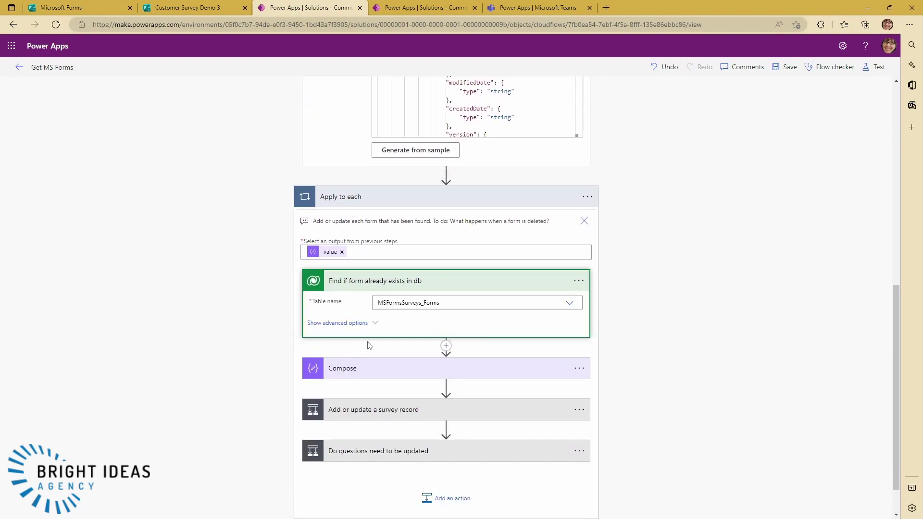
pyautogui.click(356, 323)
pyautogui.scroll(-3, 521, 380)
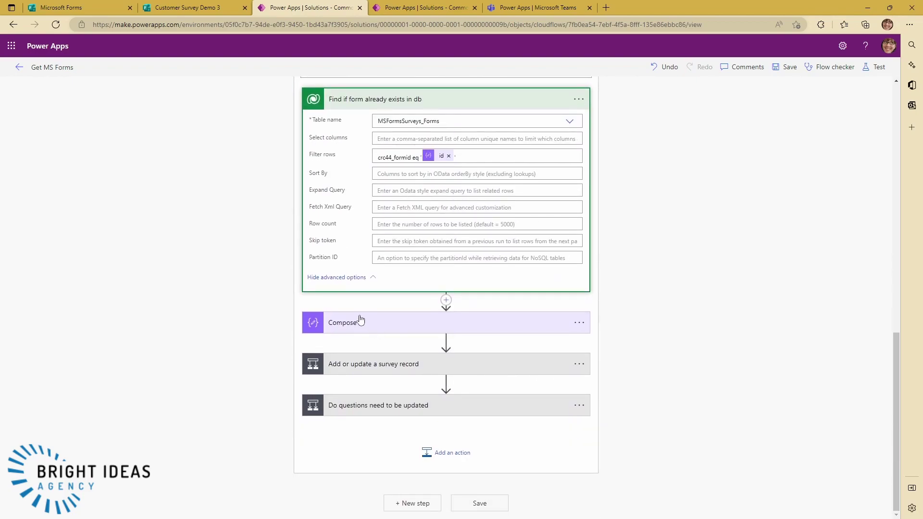
# Expand the Compose action and the "Add or update a survey record" condition to examine their inputs and both branches.
pyautogui.click(359, 322)
pyautogui.click(391, 391)
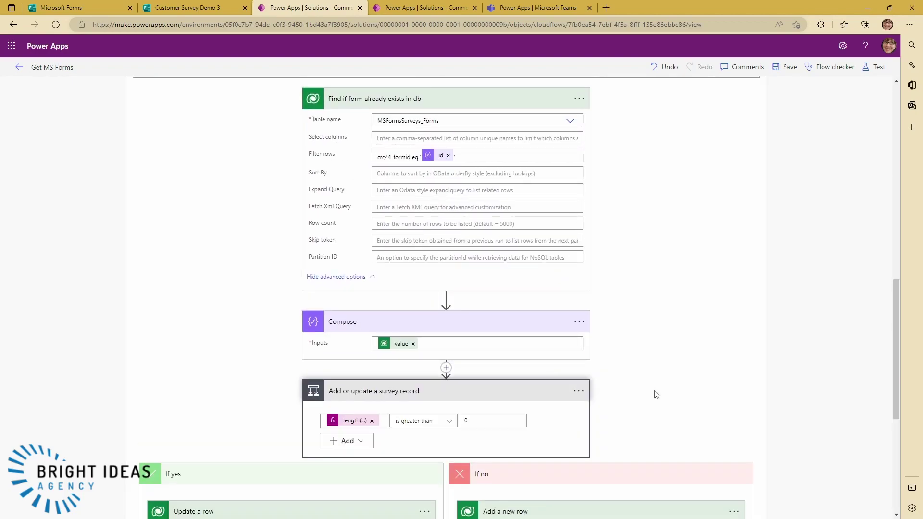
pyautogui.scroll(-3, 433, 337)
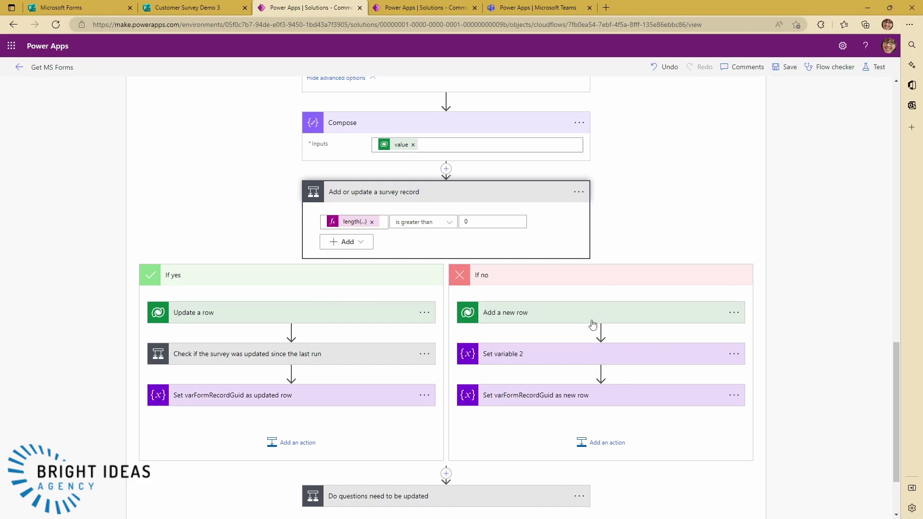
# Expand the "Do questions need to be updated" condition, examine its criteria and branches, and return to the cloud flows list.
pyautogui.scroll(-2, 394, 366)
pyautogui.click(390, 409)
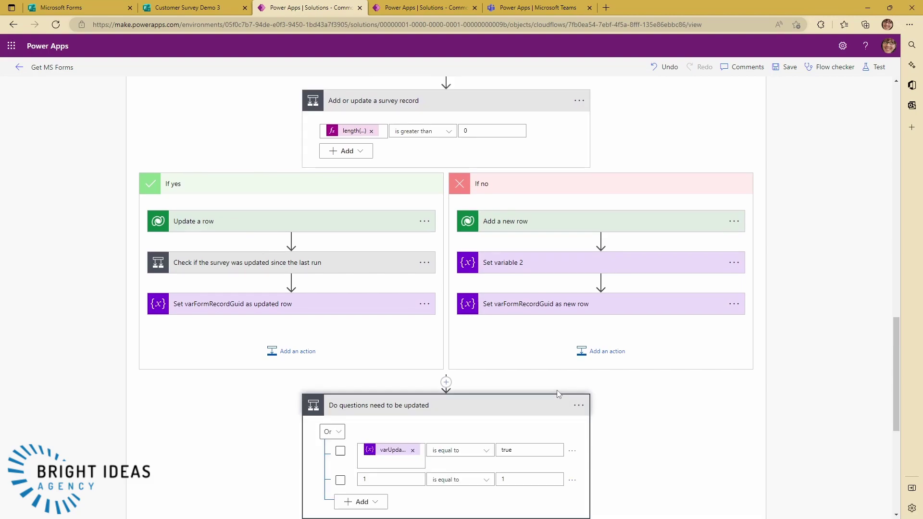
pyautogui.scroll(-3, 353, 369)
pyautogui.scroll(-4, 365, 373)
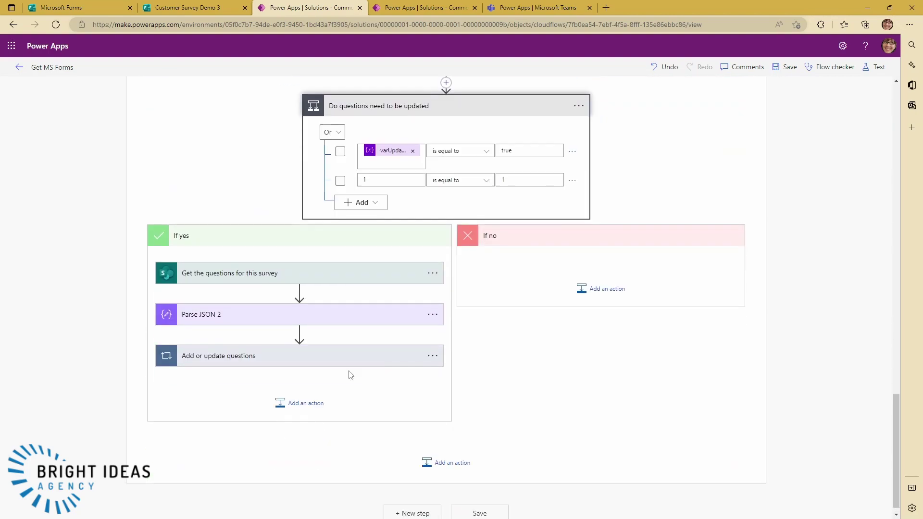
pyautogui.scroll(3, 308, 359)
pyautogui.scroll(-3, 337, 365)
pyautogui.scroll(5, 569, 384)
pyautogui.scroll(-4, 433, 375)
pyautogui.scroll(7, 349, 346)
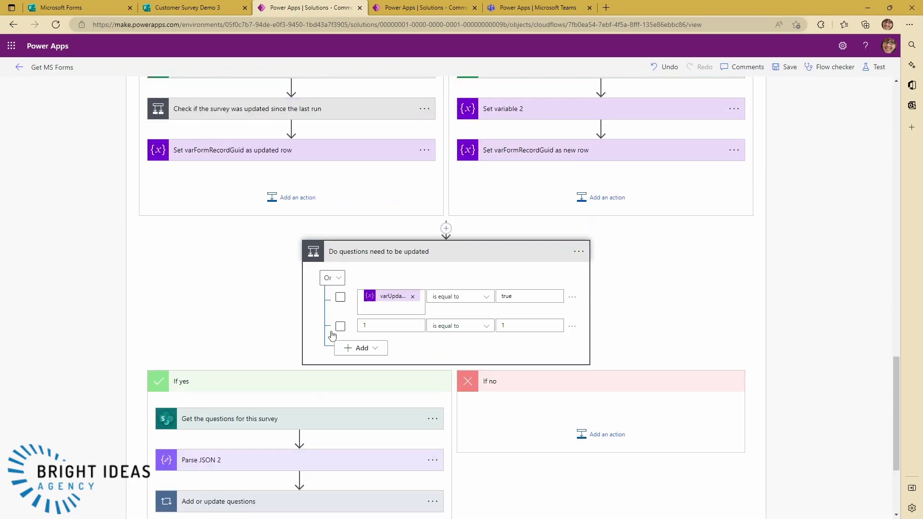
pyautogui.scroll(-3, 428, 334)
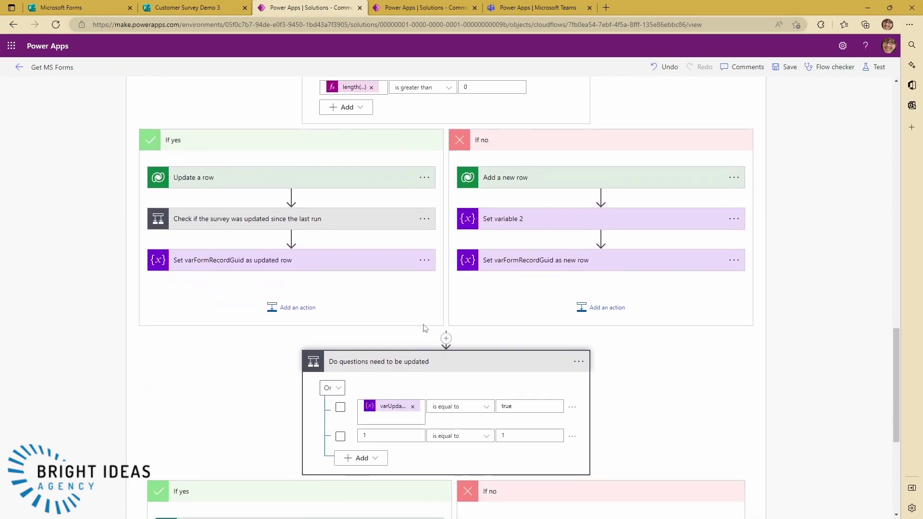
pyautogui.scroll(15, 428, 331)
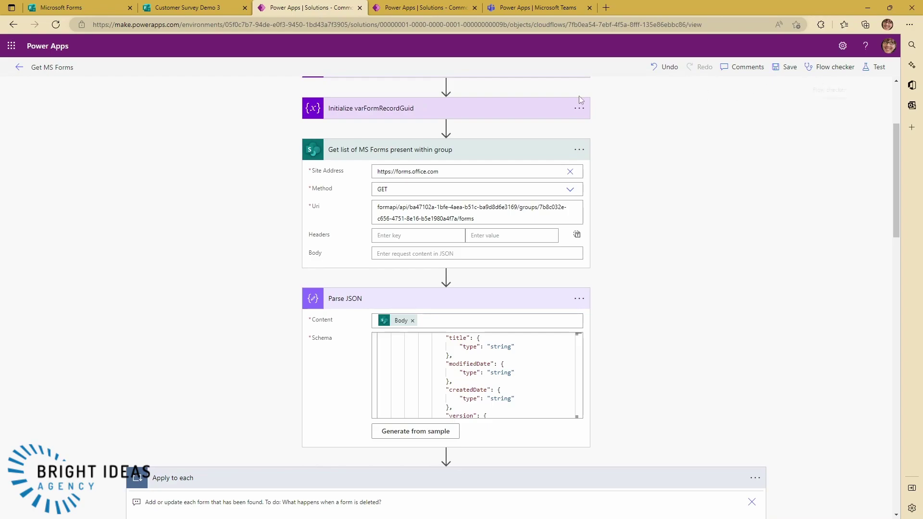
pyautogui.click(19, 66)
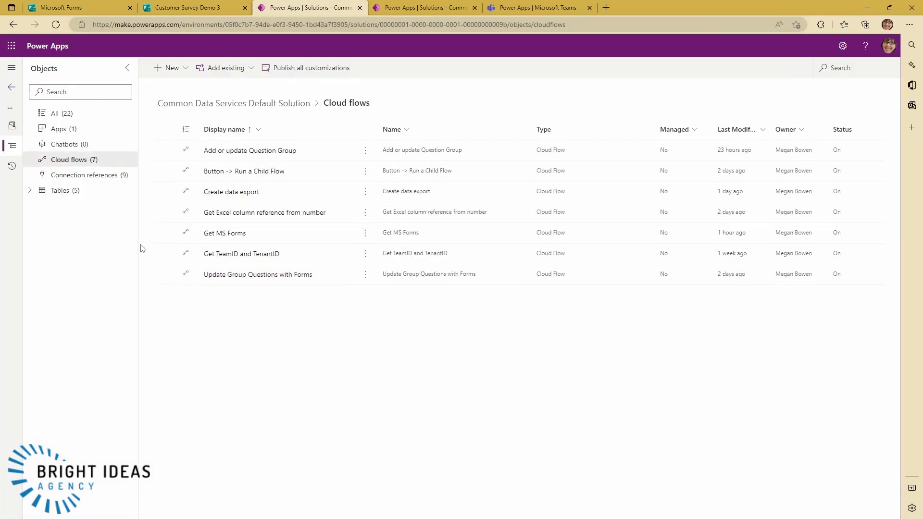
# Show the rows of the MSFormsSurveys_Forms table and the MSFormsSurveys_FormQuestions table.
pyautogui.click(418, 8)
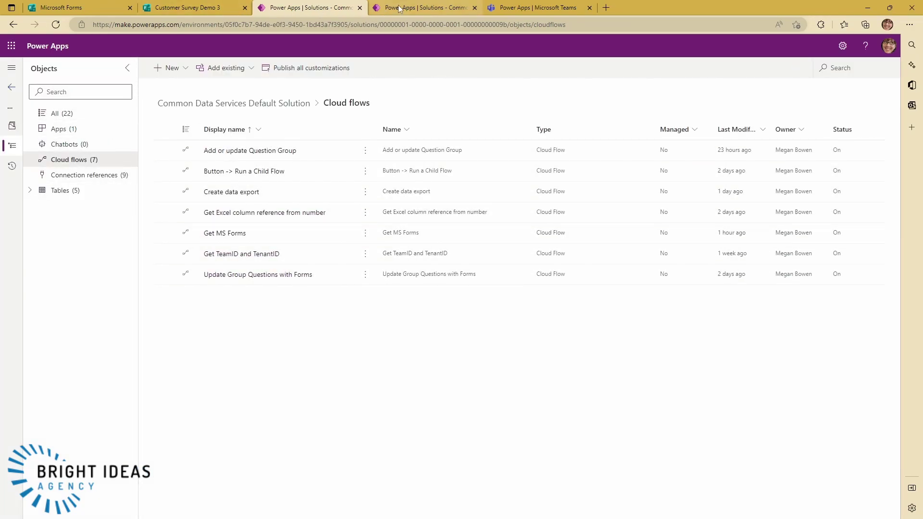
pyautogui.click(87, 237)
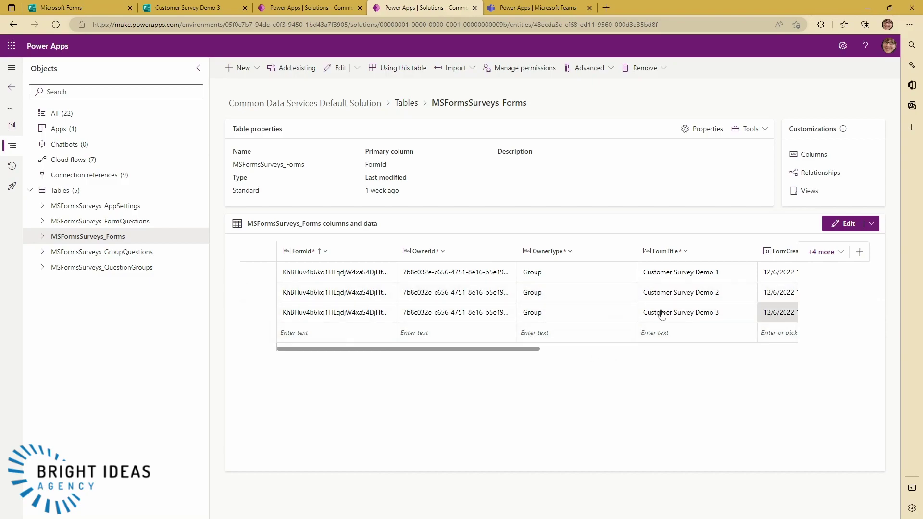
pyautogui.click(72, 222)
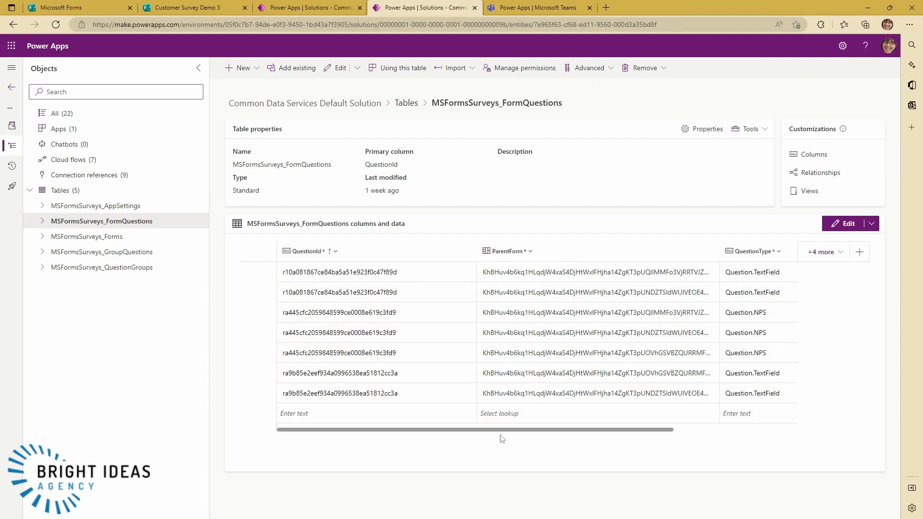
# Open the Add or update Question Group cloud flow and expand its PowerApps (V2) trigger to show the inputs.
pyautogui.click(299, 9)
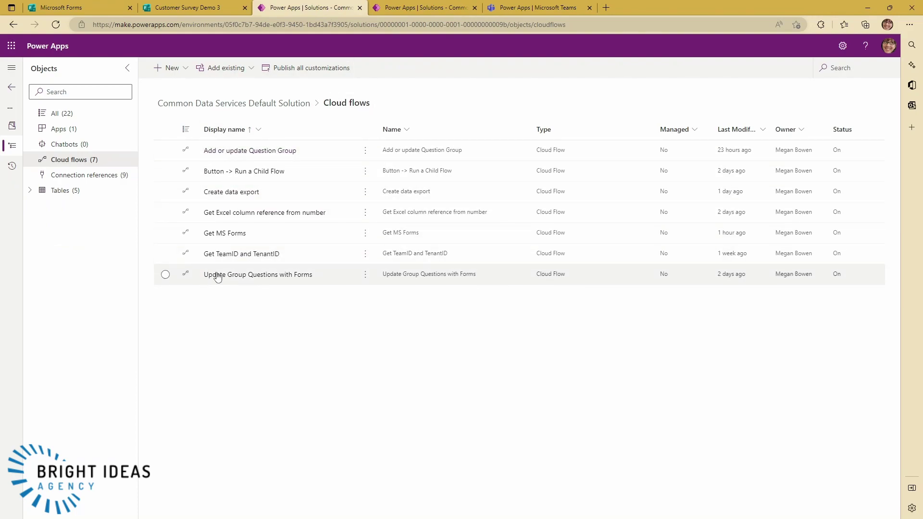
pyautogui.click(247, 153)
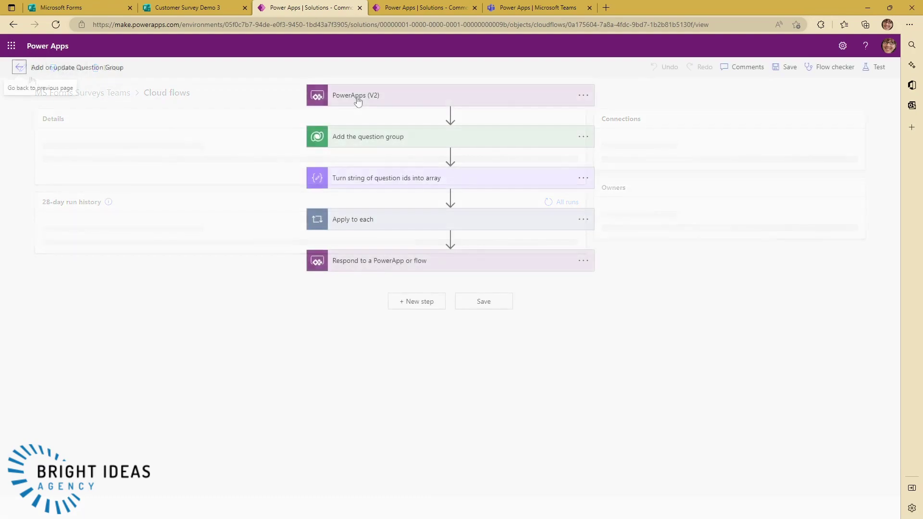
pyautogui.click(327, 100)
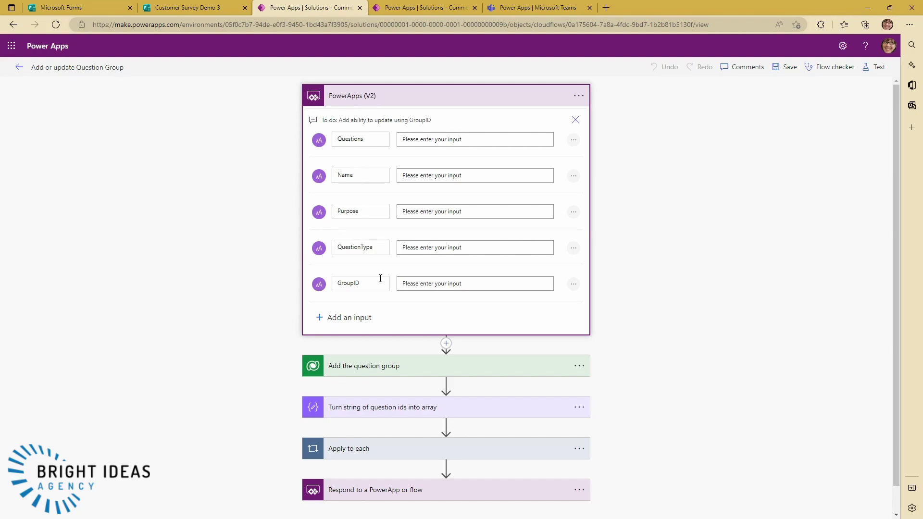
# Expand "Add the question group" and "Turn string of question ids into array" to examine the field mappings and the split expression.
pyautogui.scroll(-2, 368, 259)
pyautogui.click(356, 345)
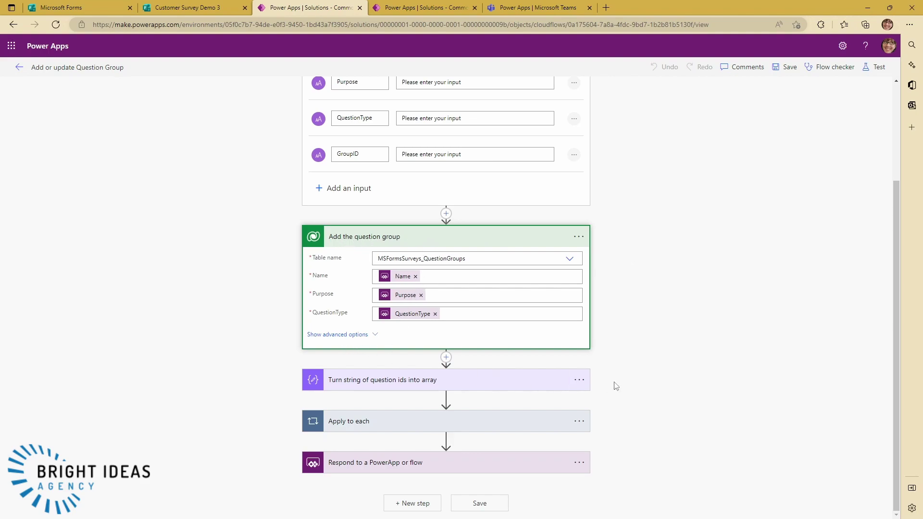
pyautogui.click(397, 384)
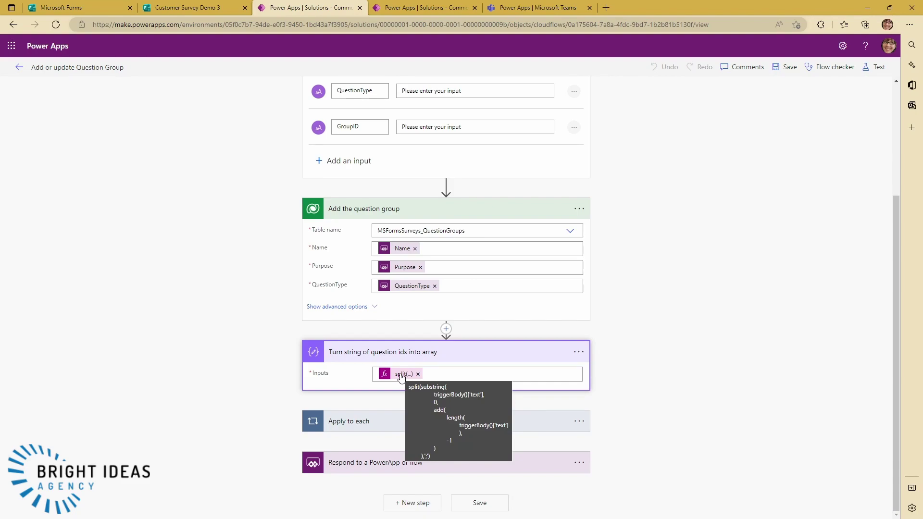
# Expand the Apply to each loop and its "Get the question by the ID" action to examine the table and row ID used.
pyautogui.click(432, 422)
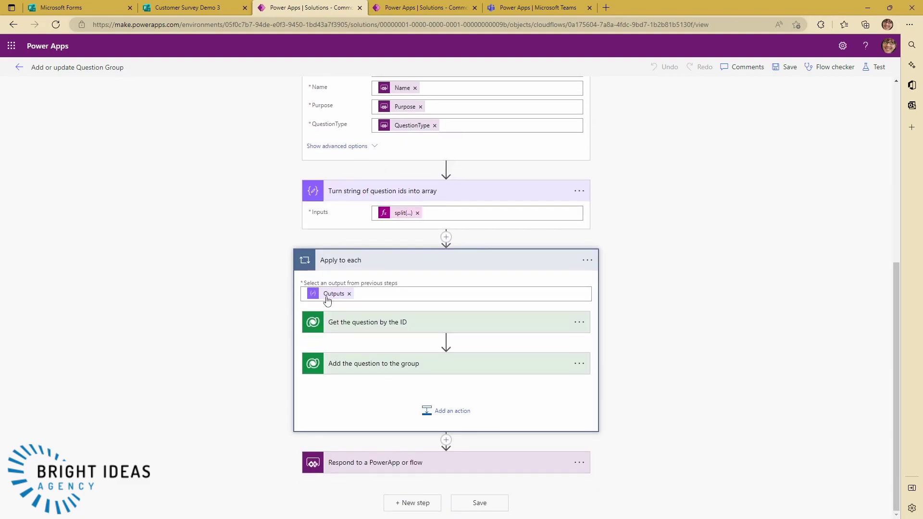
pyautogui.click(361, 323)
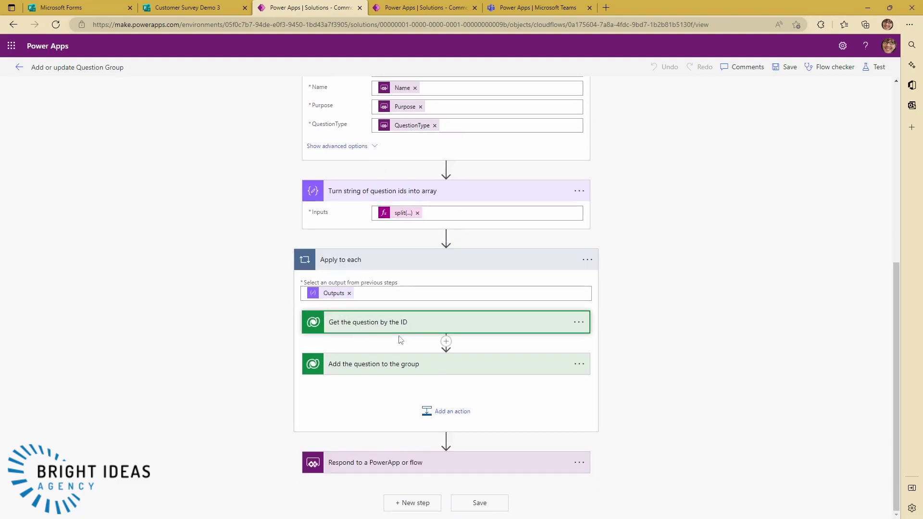
pyautogui.scroll(-1, 672, 375)
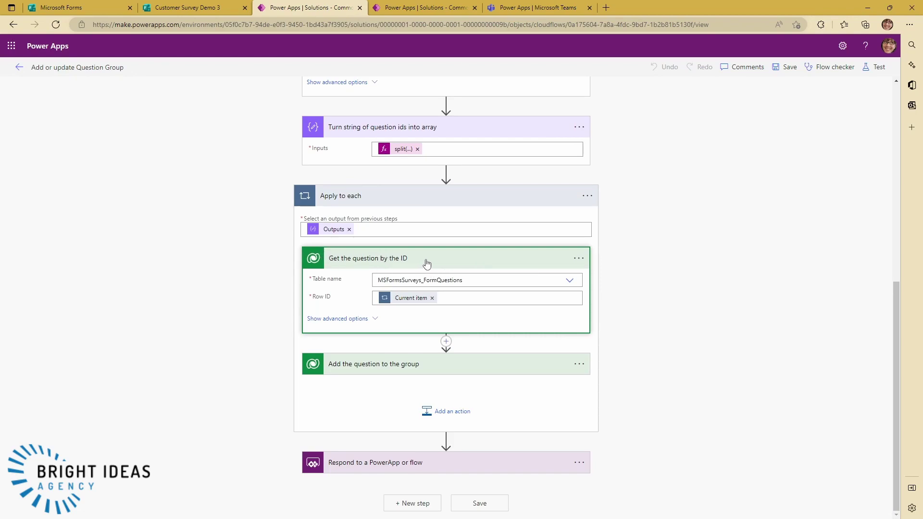
pyautogui.scroll(3, 431, 274)
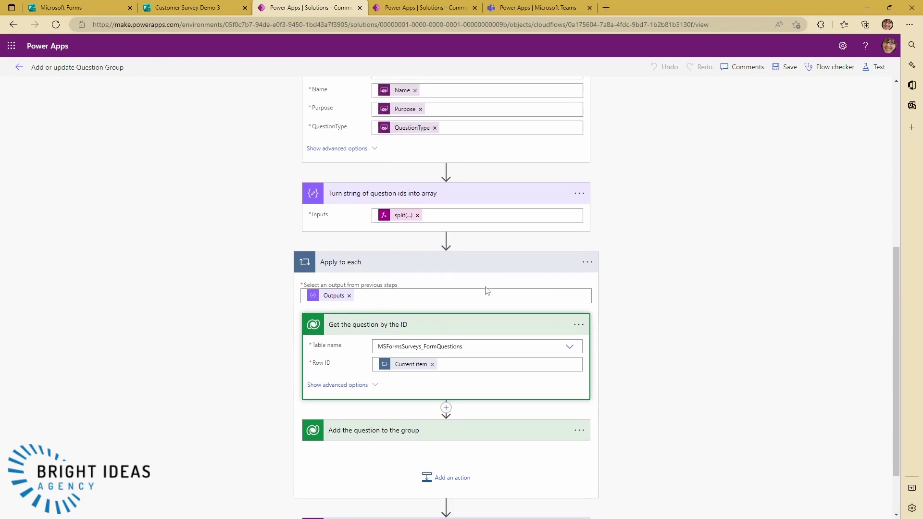
pyautogui.scroll(1, 408, 264)
pyautogui.scroll(-3, 395, 233)
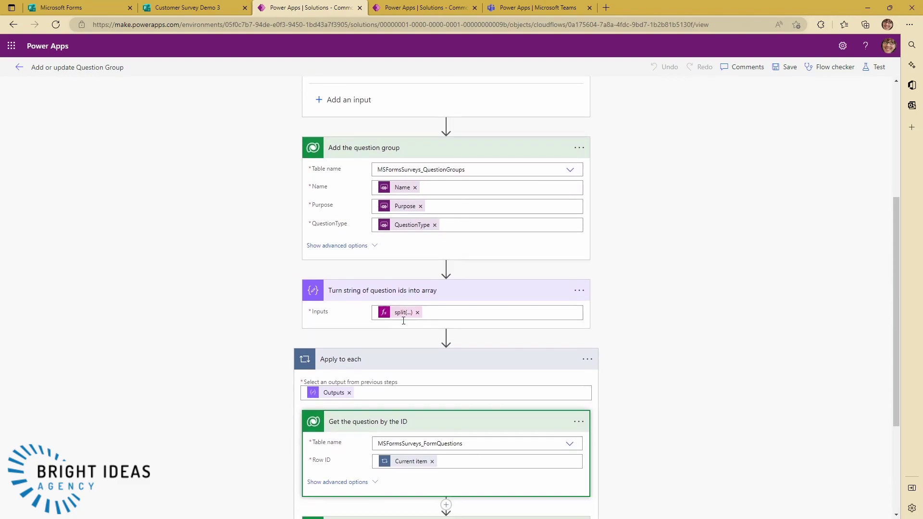
pyautogui.scroll(-1, 439, 350)
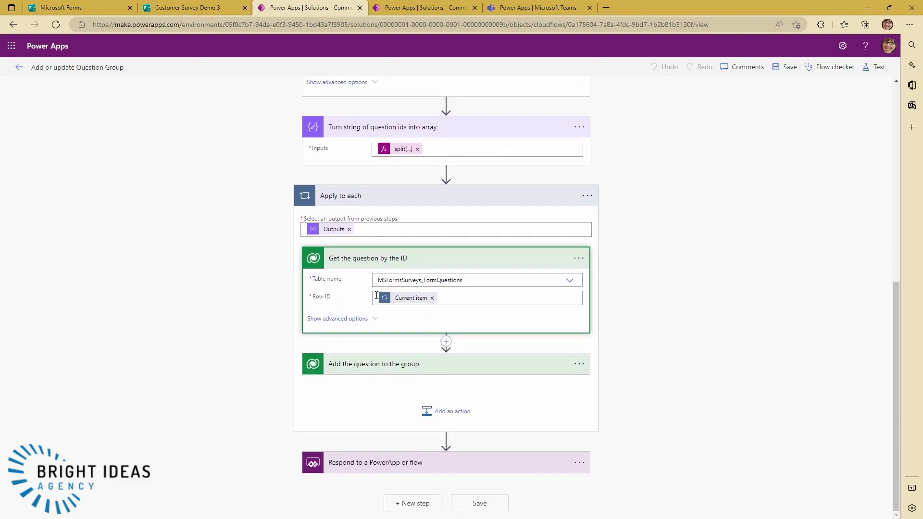
# Expand "Add the question to the group" with its advanced options to examine the QuestionGroupId, SurveyQuestionId and SurveyFormID mappings.
pyautogui.click(389, 365)
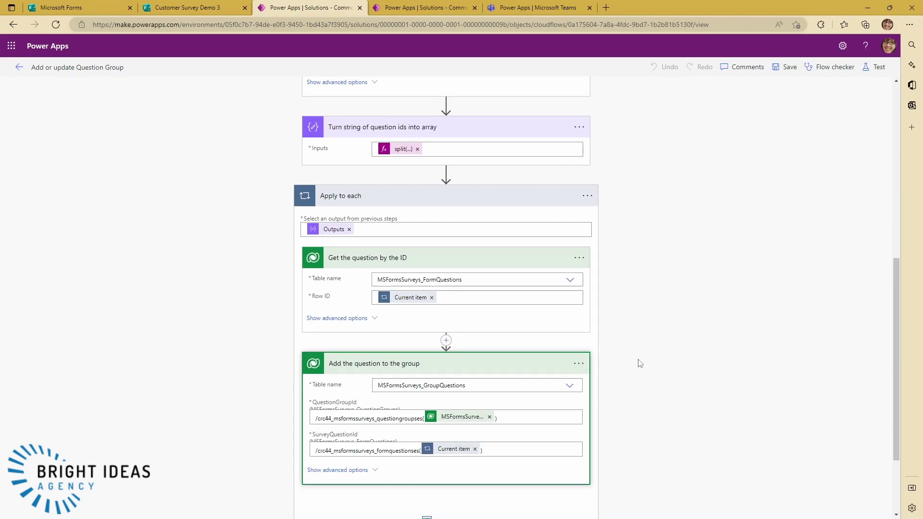
pyautogui.scroll(7, 327, 233)
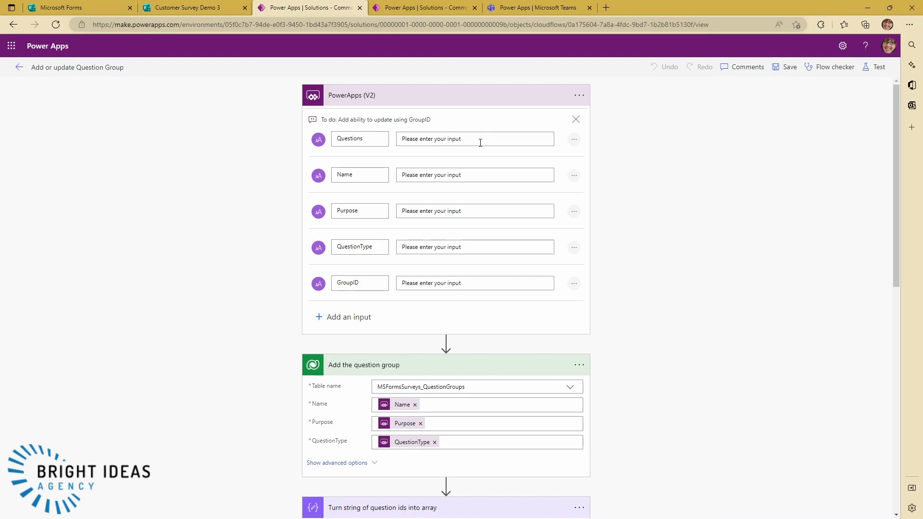
pyautogui.scroll(-10, 451, 159)
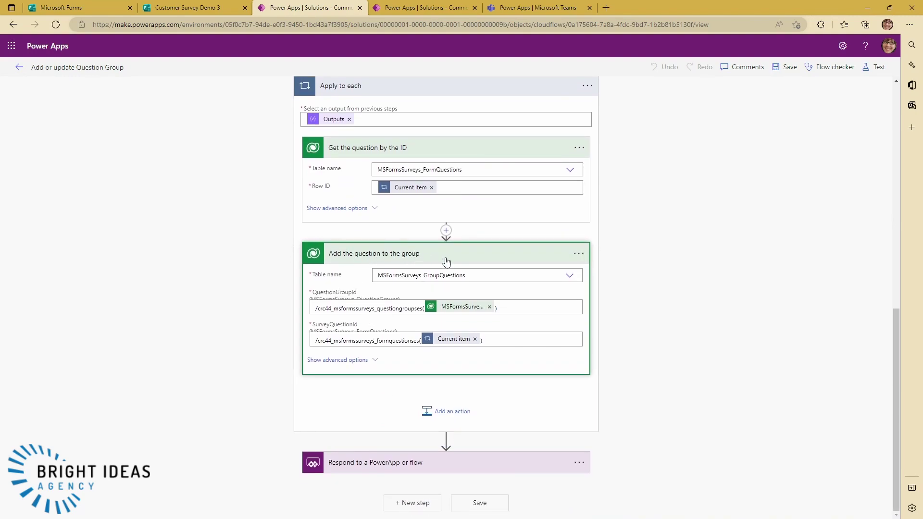
pyautogui.click(355, 359)
pyautogui.scroll(-3, 481, 360)
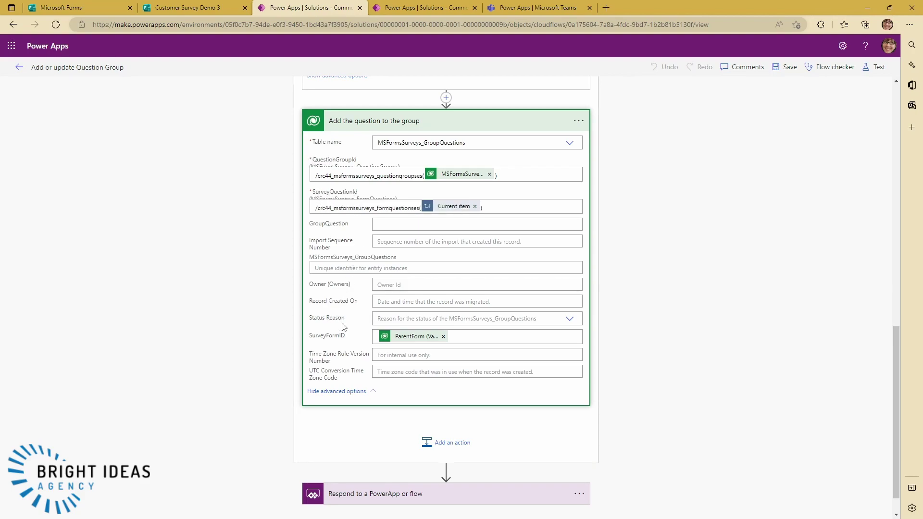
pyautogui.scroll(-1, 346, 331)
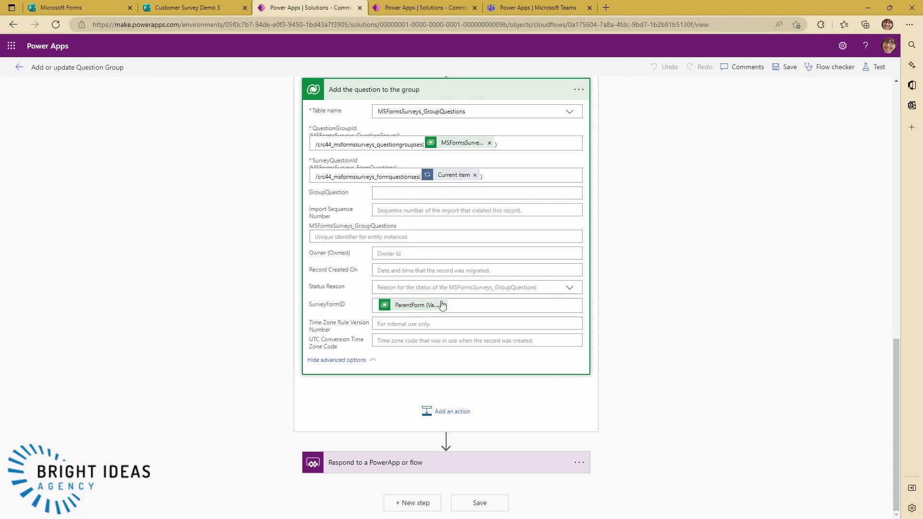
pyautogui.scroll(4, 440, 260)
pyautogui.scroll(-3, 443, 269)
pyautogui.scroll(-1, 443, 269)
# Expand the "Respond to a PowerApp or flow" action to check its outputs, and leave the Add or update Question Group flow.
pyautogui.click(423, 464)
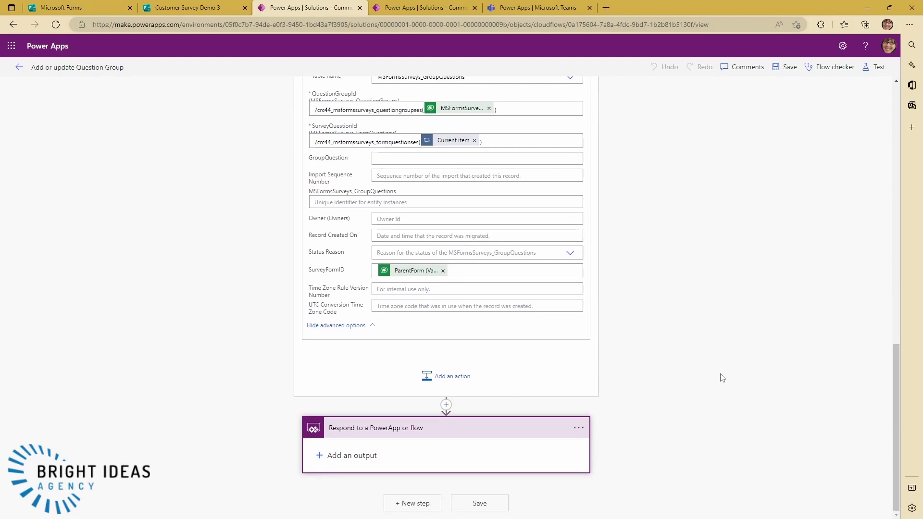
pyautogui.scroll(20, 722, 377)
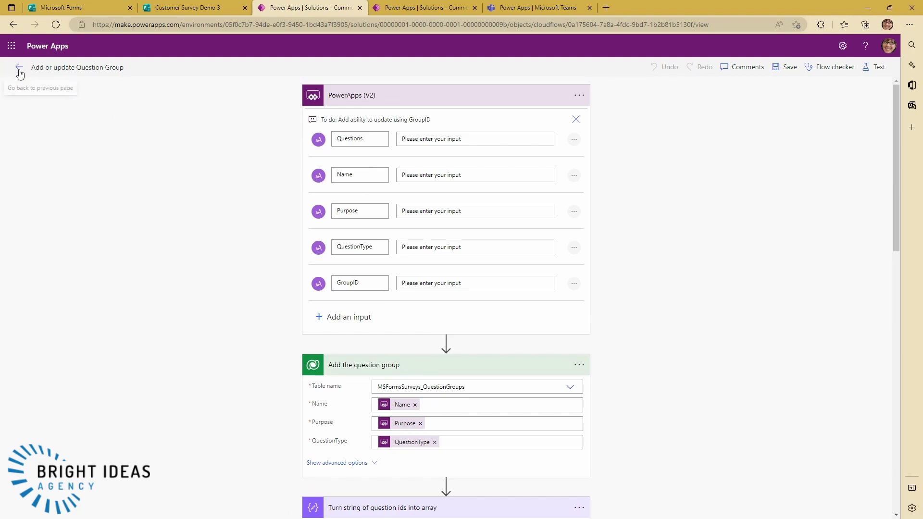
pyautogui.click(16, 67)
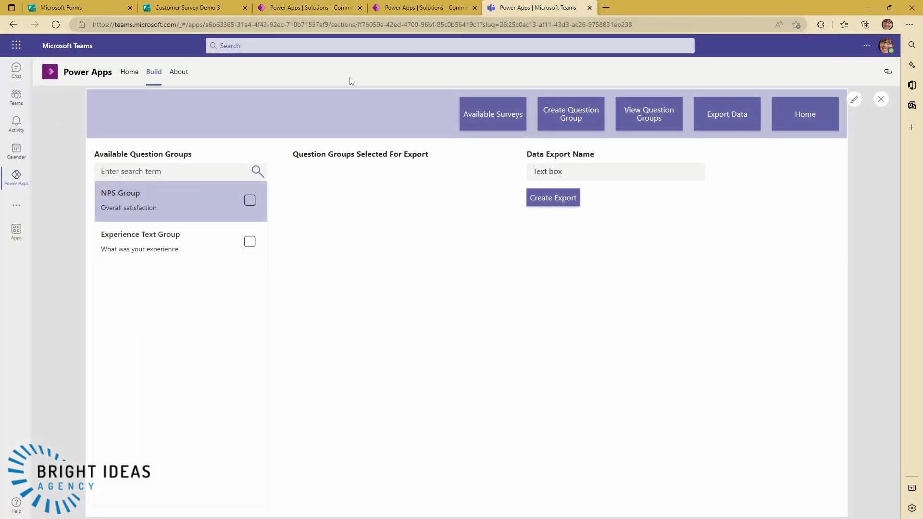
# Select NPS Group and Experience Text Group for the data export.
pyautogui.click(249, 201)
pyautogui.click(250, 243)
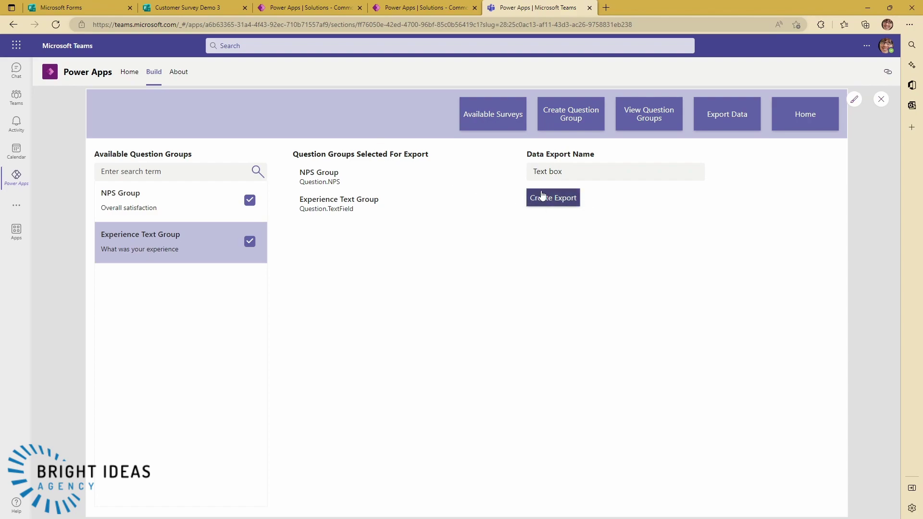
# Switch to the Power Apps solution and open the Create data export flow to survey its sequence of actions.
pyautogui.click(354, 7)
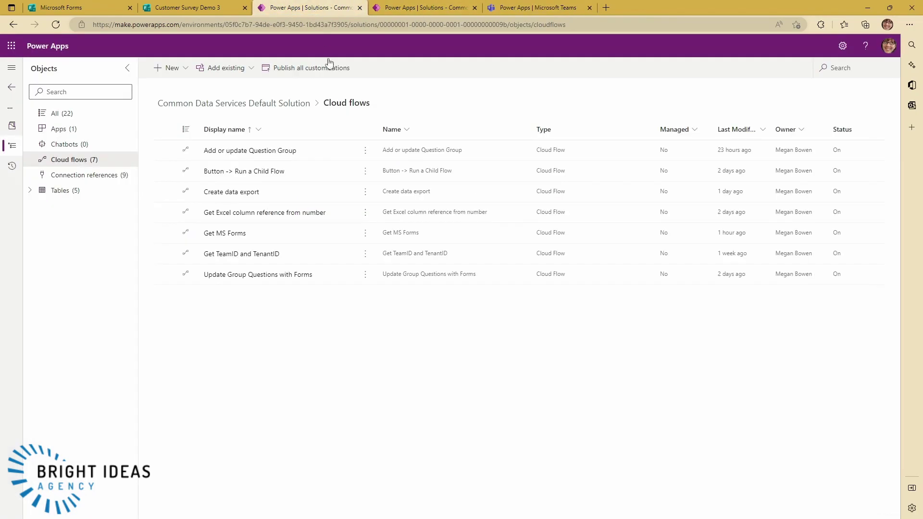
pyautogui.click(231, 192)
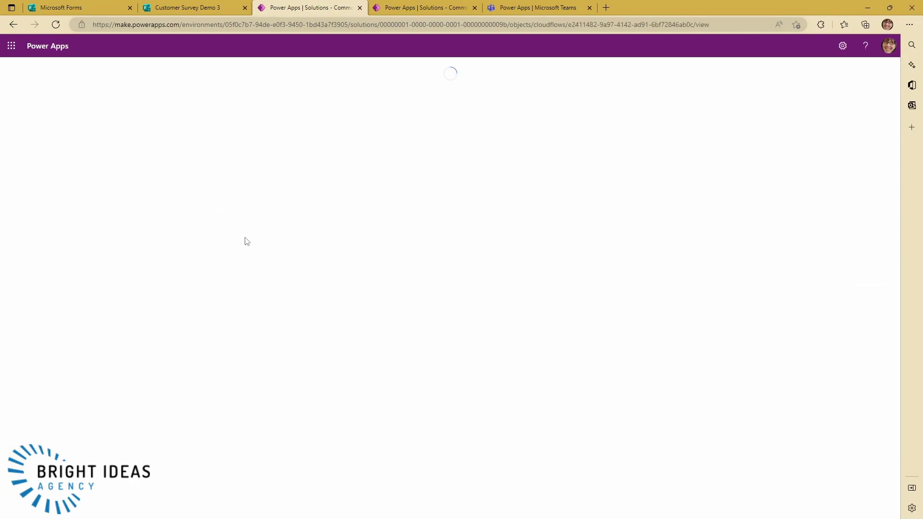
pyautogui.scroll(-8, 427, 321)
pyautogui.scroll(-10, 427, 320)
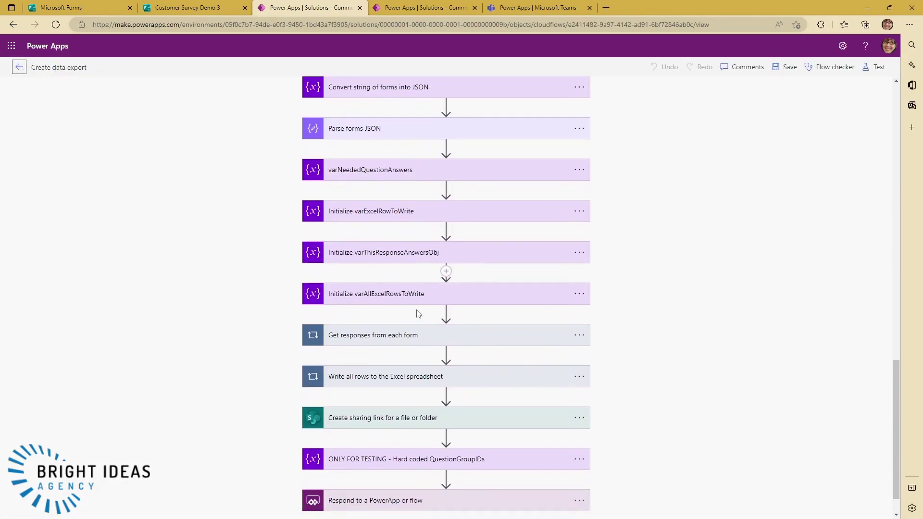
pyautogui.scroll(20, 448, 308)
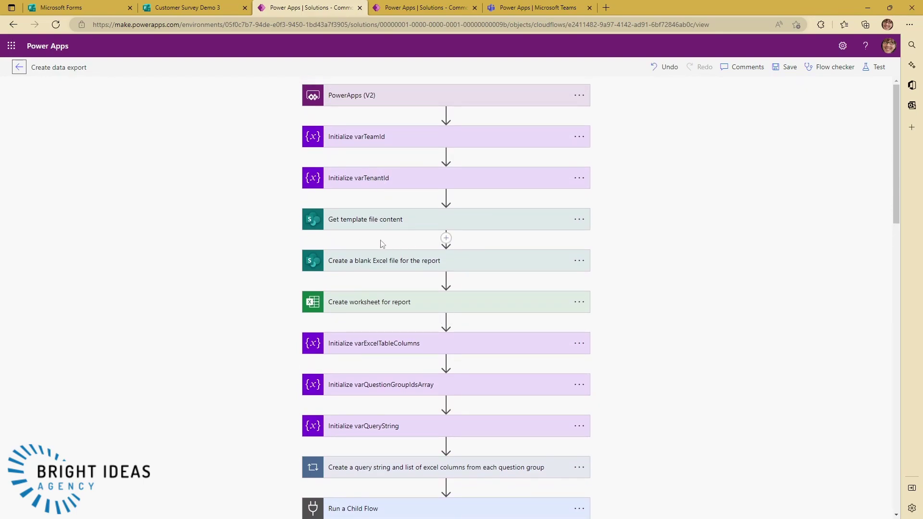
# Expand "Get template file content" and "Create a blank Excel file for the report" to examine their file settings, and collapse both.
pyautogui.click(363, 222)
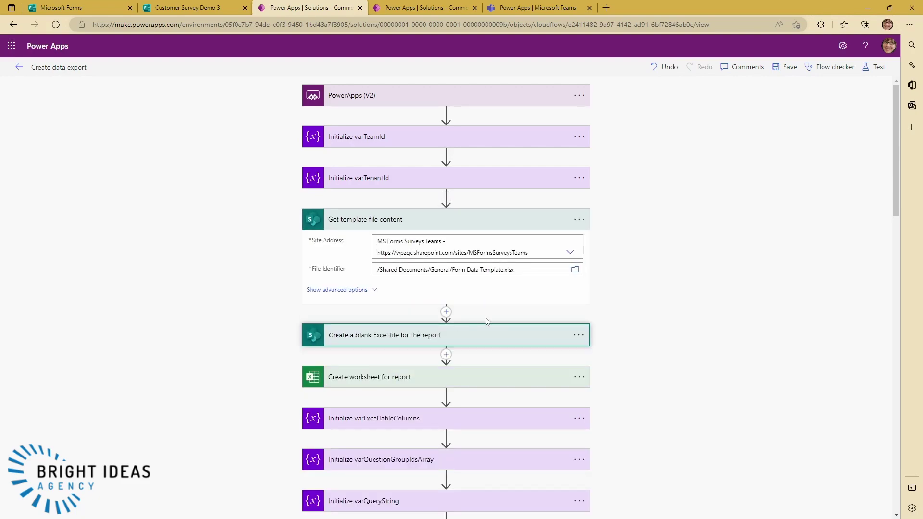
pyautogui.click(471, 329)
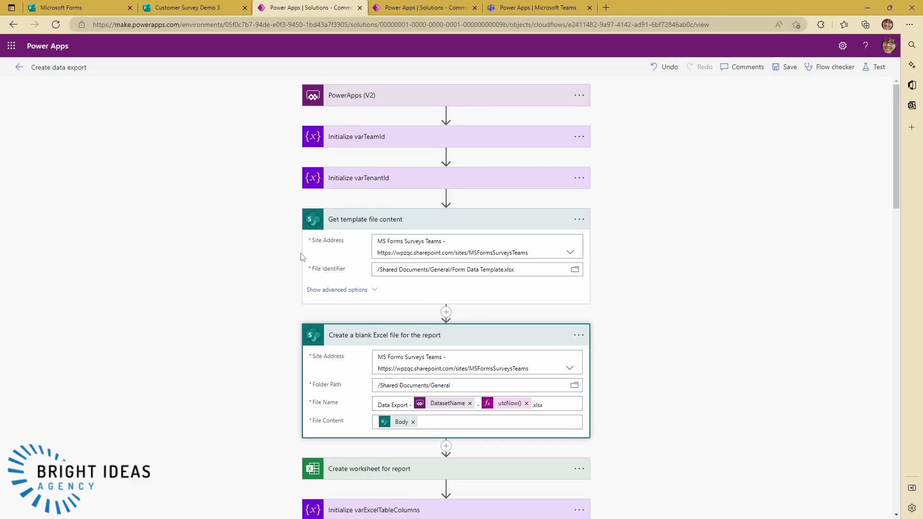
pyautogui.scroll(-1, 336, 272)
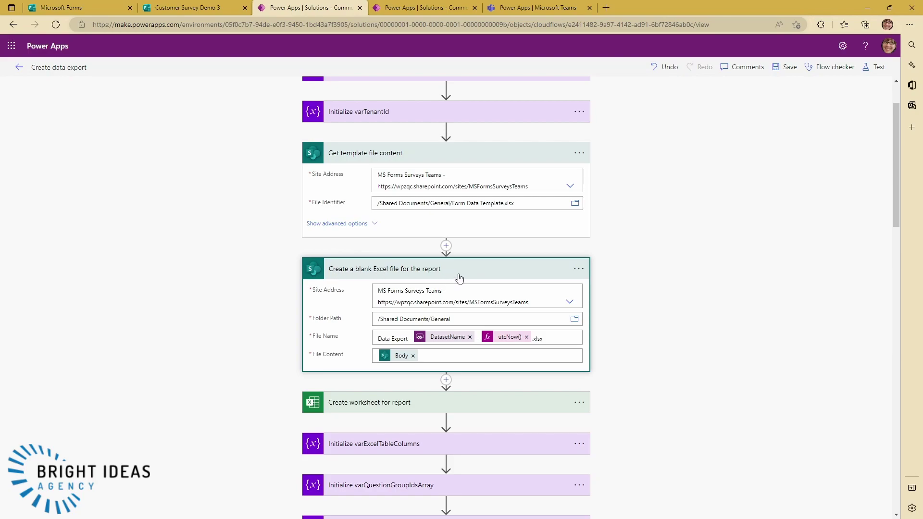
pyautogui.scroll(-1, 607, 274)
pyautogui.scroll(1, 397, 297)
pyautogui.click(443, 273)
pyautogui.click(418, 154)
pyautogui.scroll(1, 462, 330)
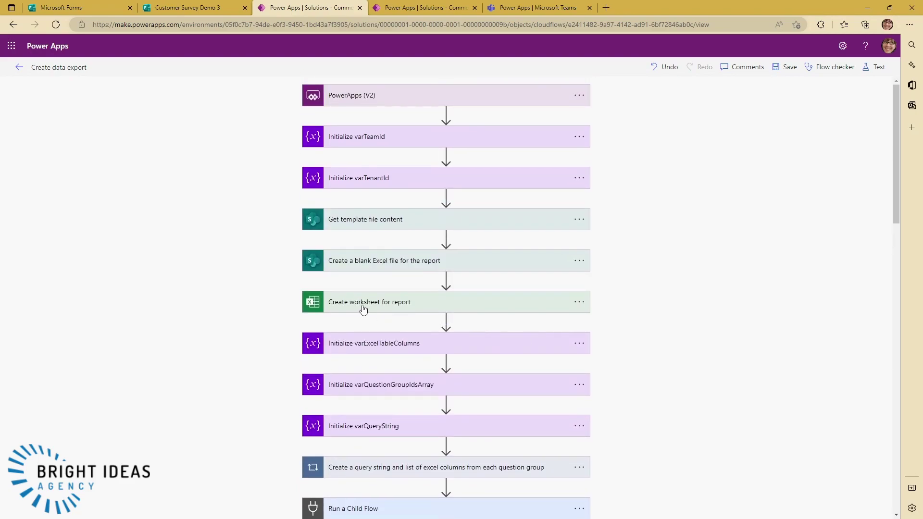
# Expand "Create worksheet for report" to examine its location, file and sheet name, and collapse it.
pyautogui.click(433, 308)
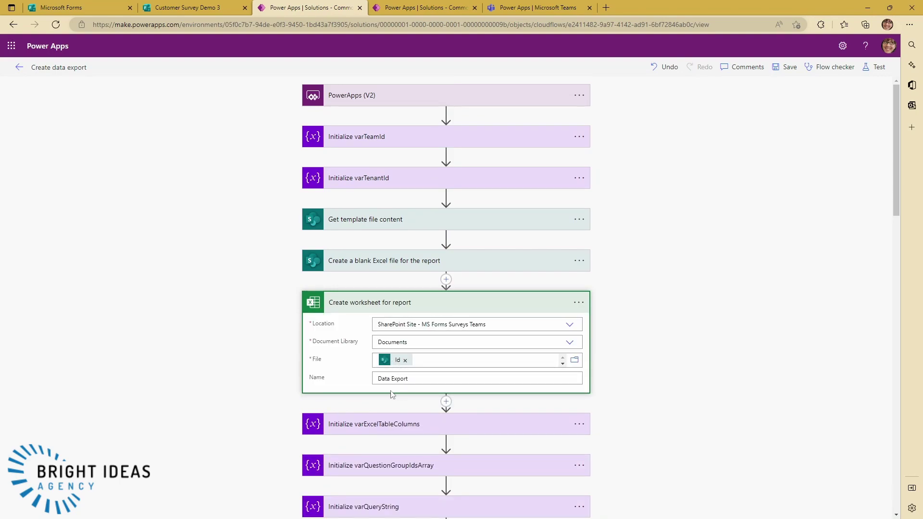
pyautogui.click(447, 310)
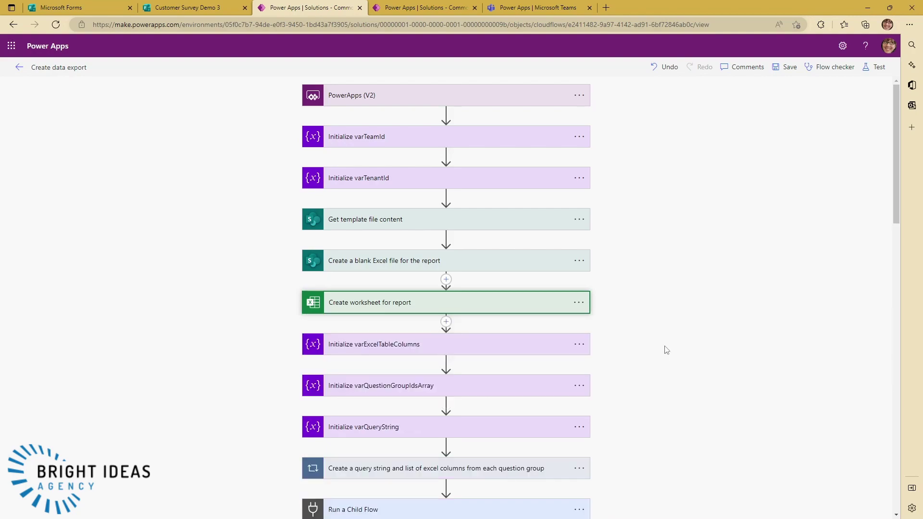
# Expand "Create table" and "Run a Child Flow" to examine the table range, column names and child flow input.
pyautogui.scroll(-3, 577, 336)
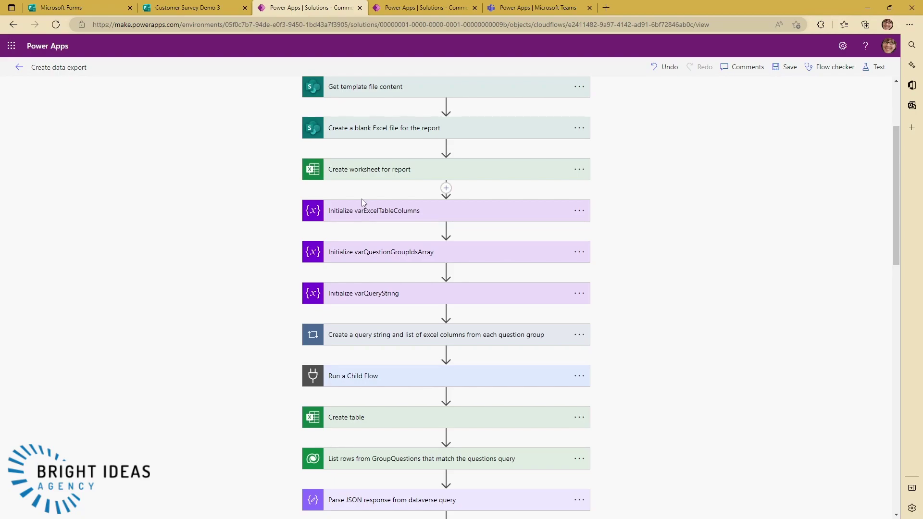
pyautogui.scroll(-1, 540, 294)
pyautogui.click(448, 341)
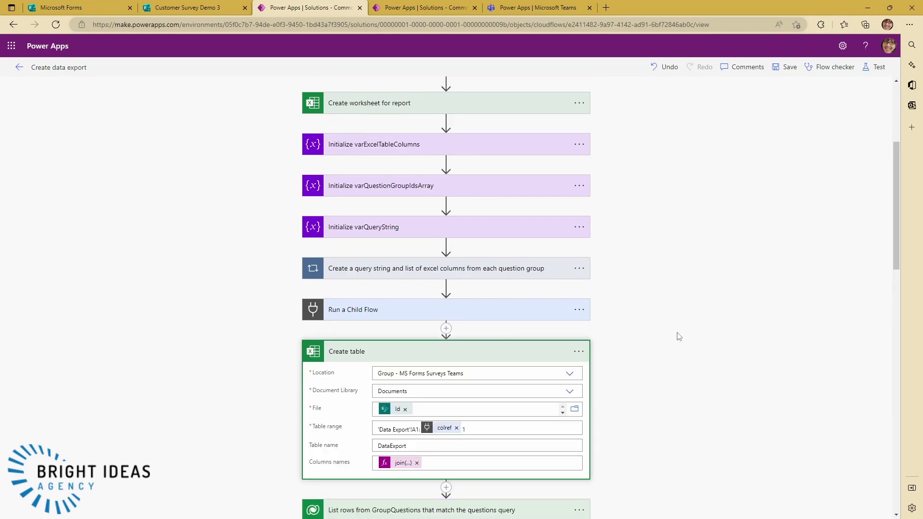
pyautogui.scroll(-1, 524, 386)
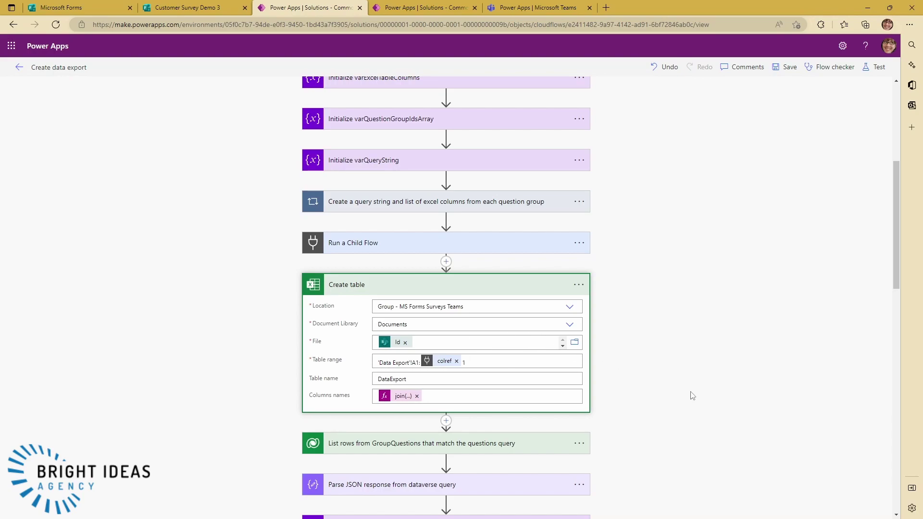
pyautogui.click(362, 247)
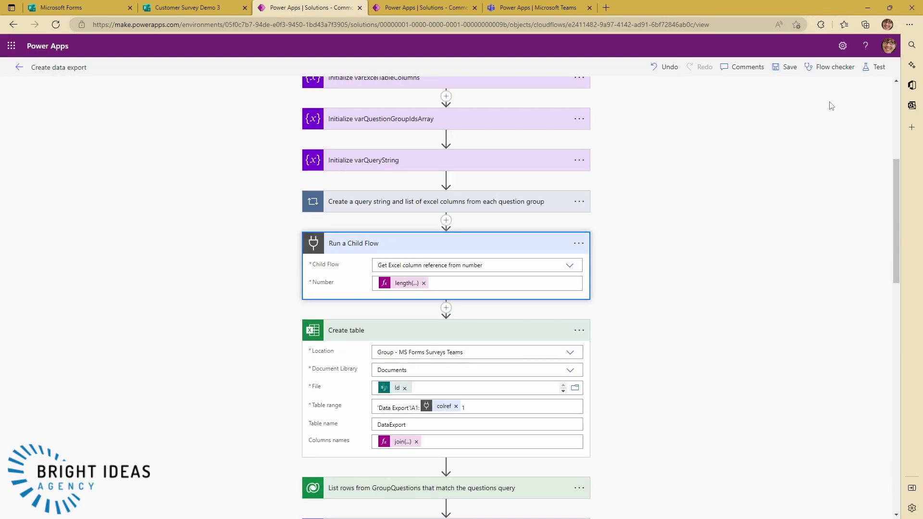
# Leave the Create data export flow and open "Get Excel column reference from number" for editing.
pyautogui.click(19, 67)
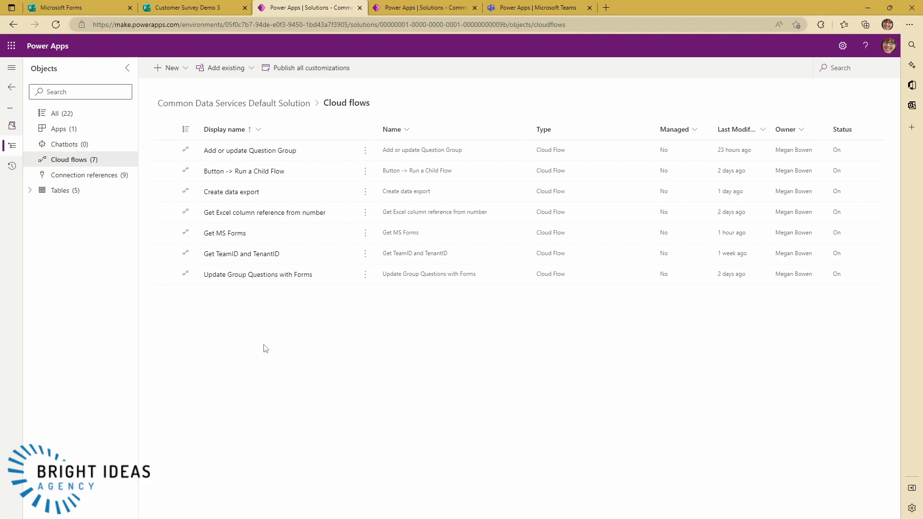
pyautogui.click(250, 217)
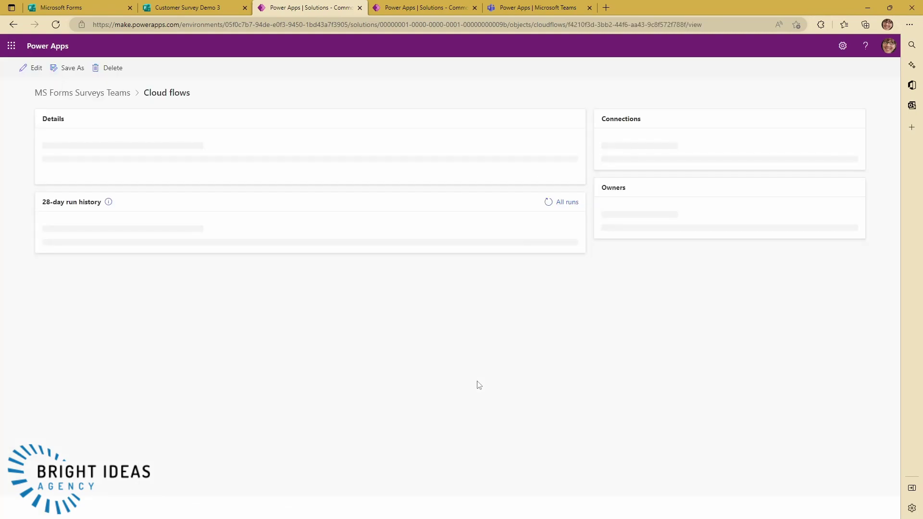
pyautogui.click(30, 67)
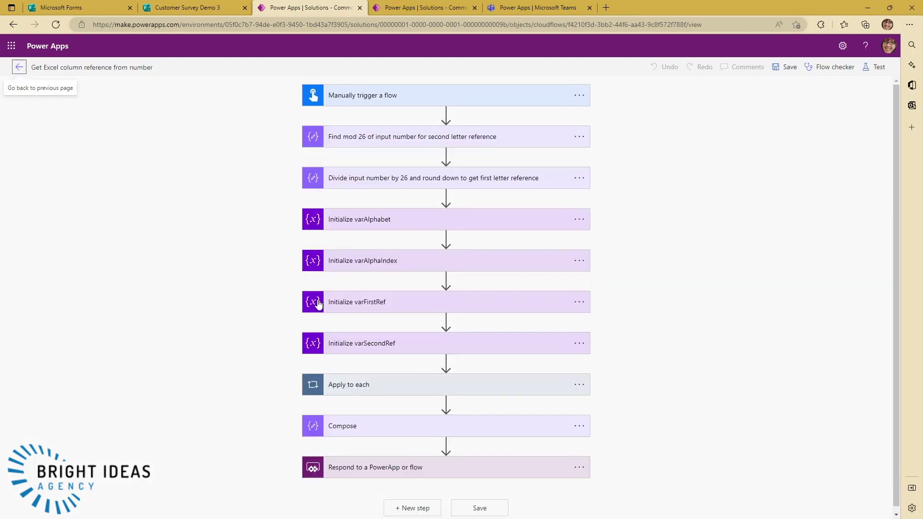
# Expand the "Manually trigger a flow" trigger to examine its number input.
pyautogui.click(371, 96)
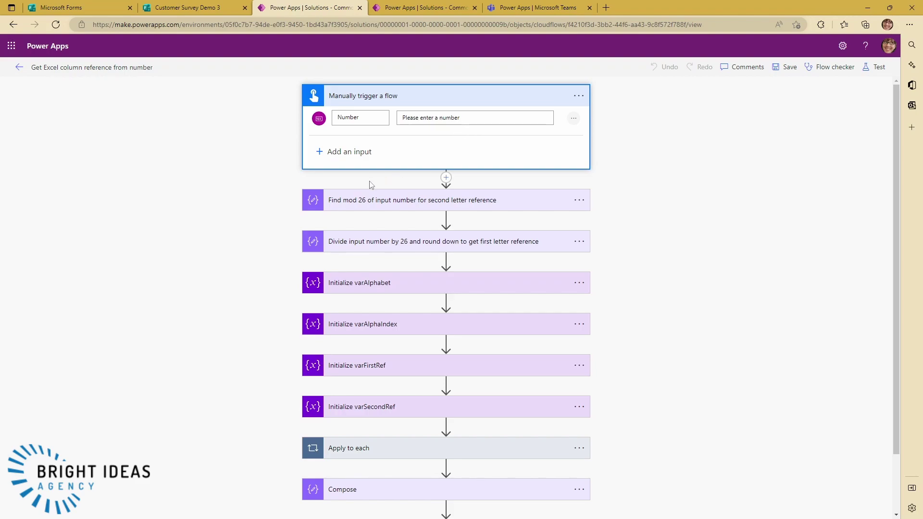
pyautogui.scroll(-2, 481, 149)
pyautogui.scroll(2, 433, 154)
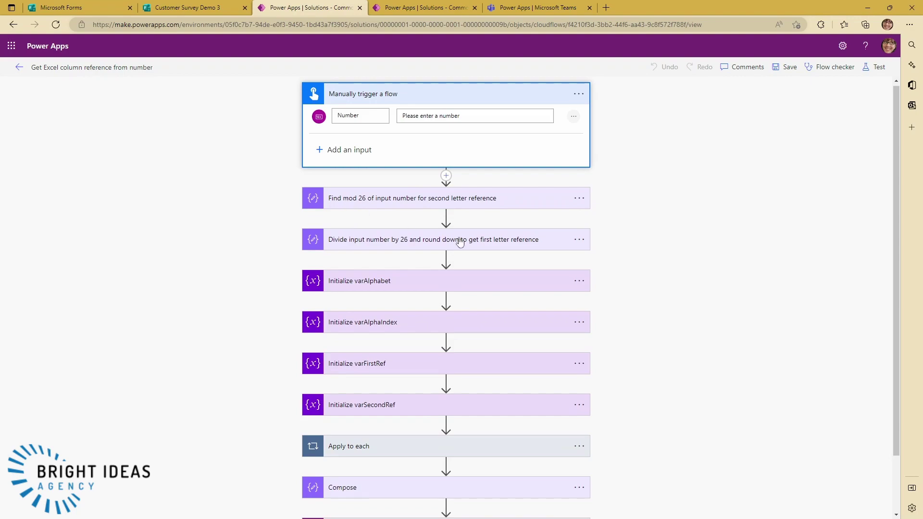
# Expand the mod 26 and divide-by-26 compose actions to examine the expressions for the second and first letter references.
pyautogui.click(413, 208)
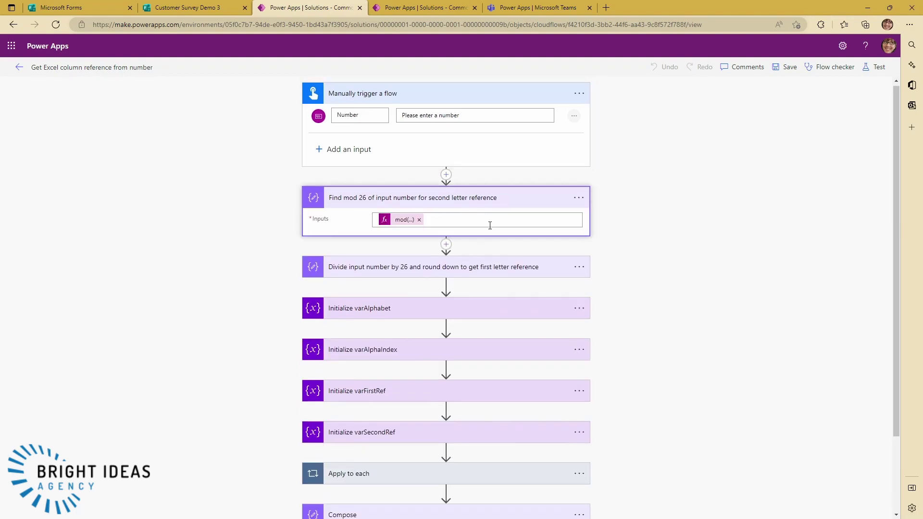
pyautogui.click(368, 270)
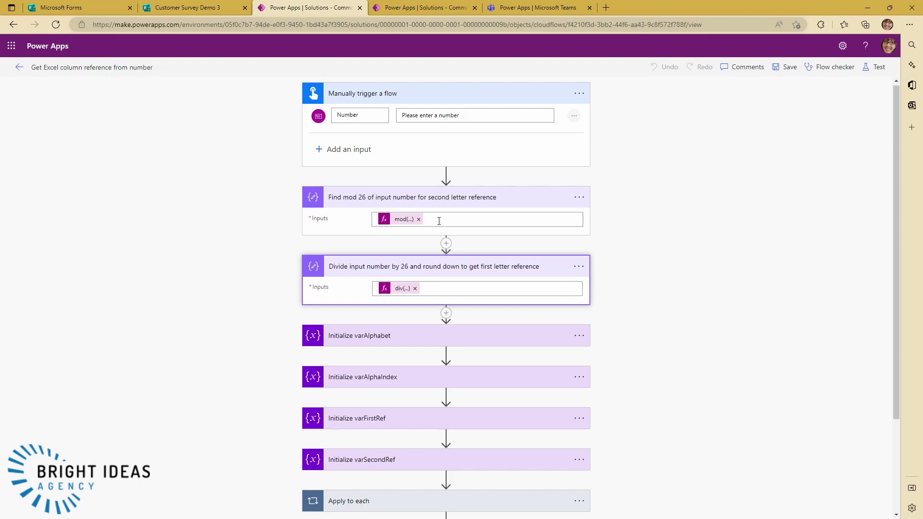
pyautogui.scroll(-2, 673, 278)
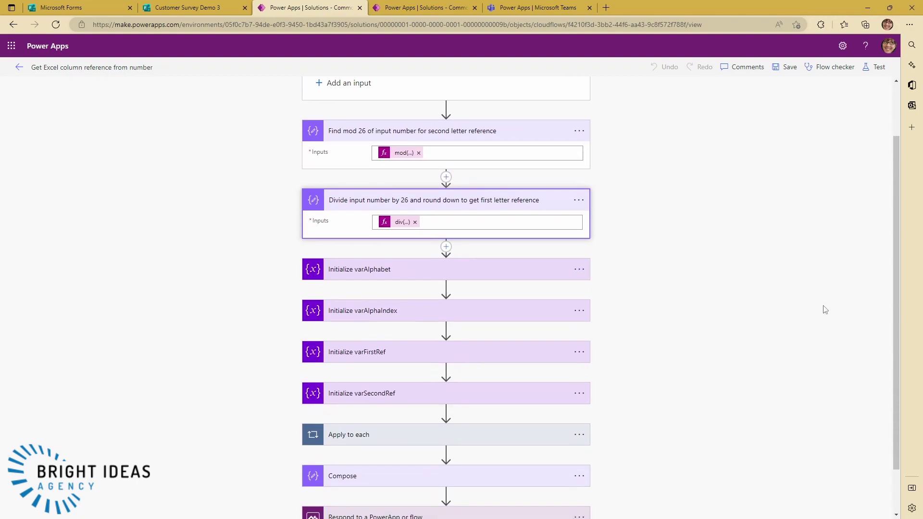
pyautogui.scroll(2, 743, 323)
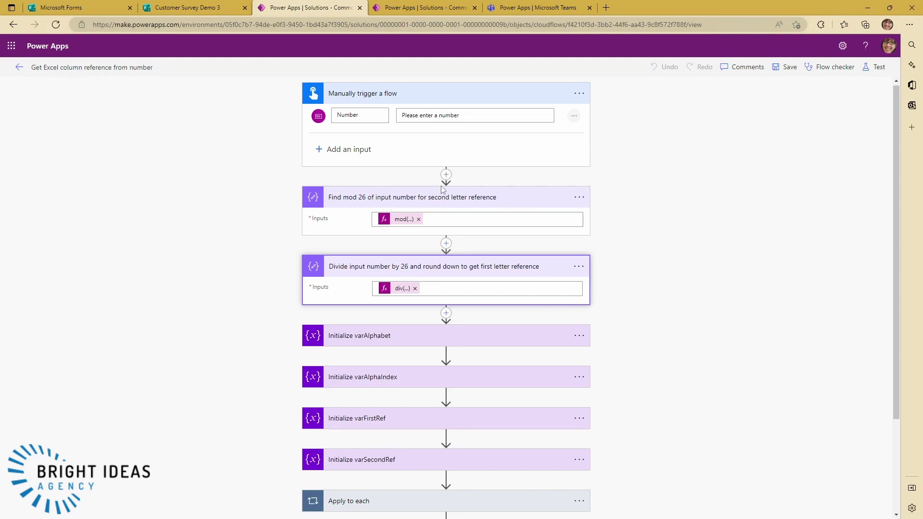
pyautogui.scroll(-1, 462, 242)
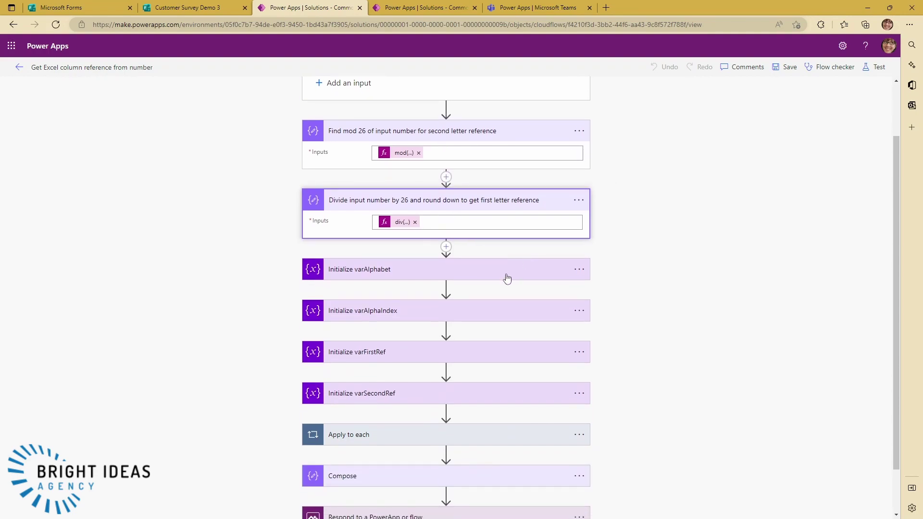
pyautogui.scroll(1, 481, 274)
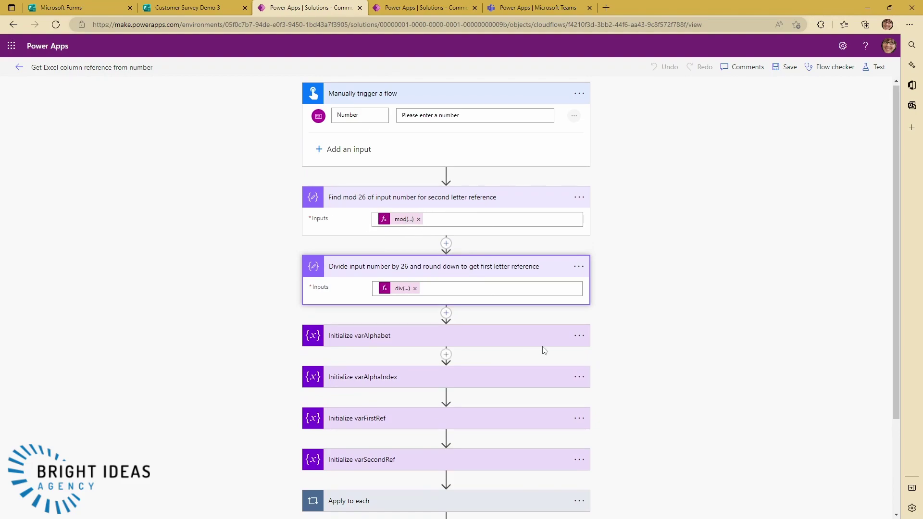
# Expand "Initialize varAlphabet" to examine its type and array of letters.
pyautogui.scroll(-2, 350, 226)
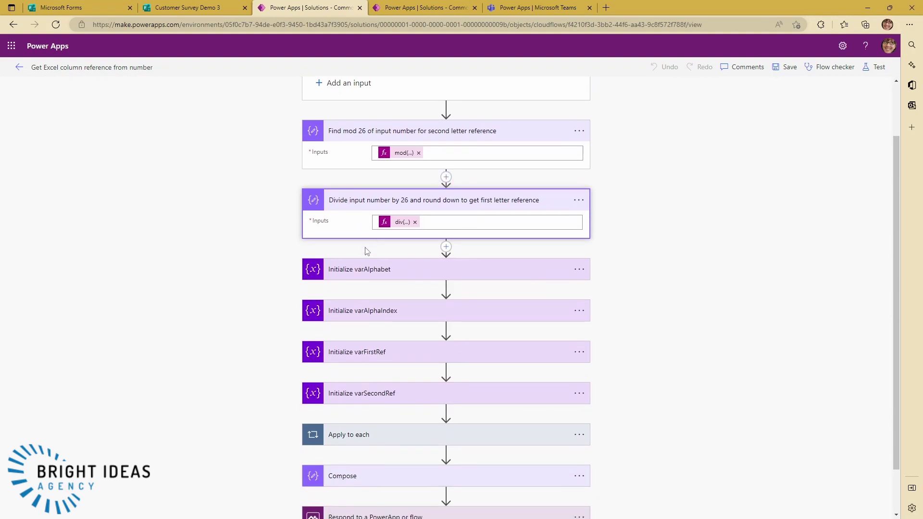
pyautogui.scroll(-1, 367, 268)
pyautogui.click(356, 217)
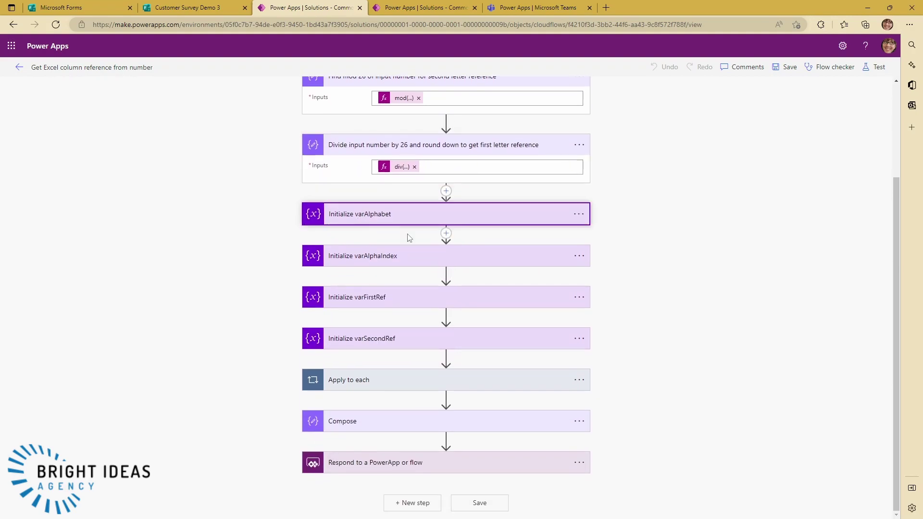
pyautogui.scroll(-1, 610, 276)
pyautogui.scroll(-3, 612, 269)
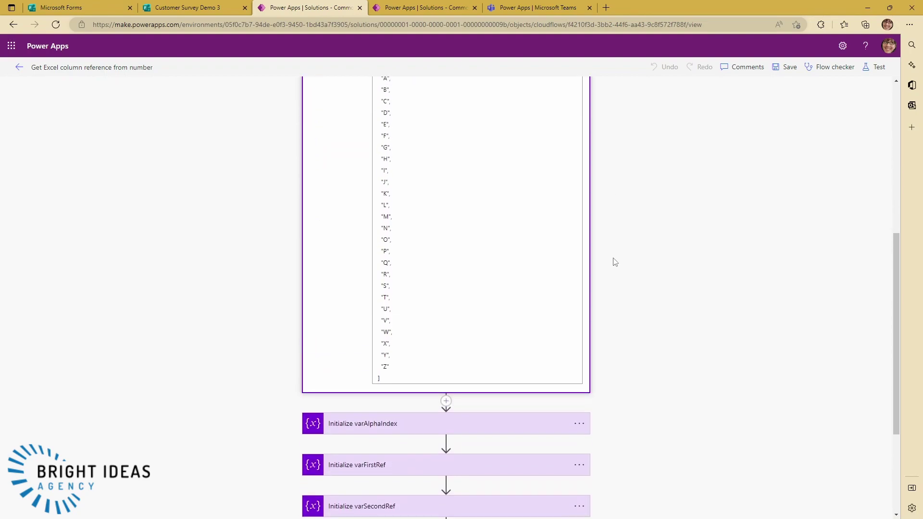
pyautogui.scroll(3, 474, 270)
pyautogui.scroll(-5, 419, 320)
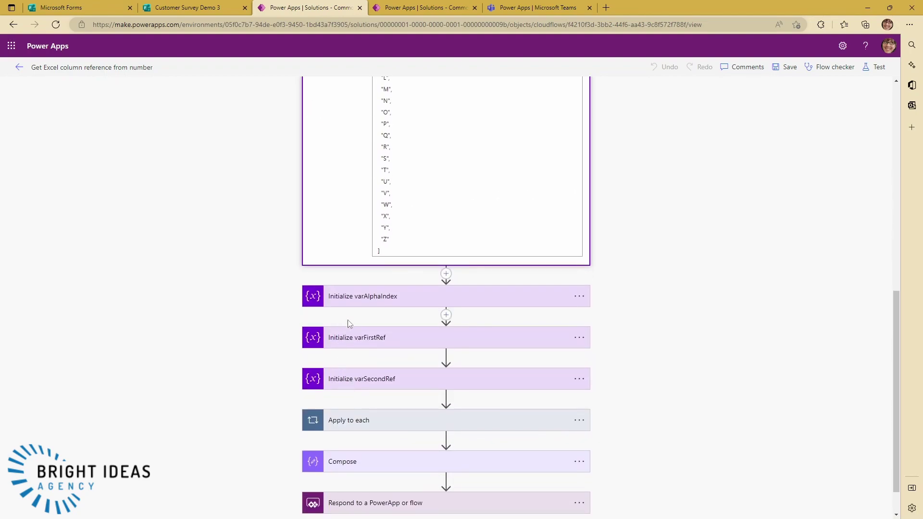
pyautogui.scroll(-1, 348, 336)
# Expand the Apply to each loop and its "Increment variable" action to examine the looped array and the incremented variable.
pyautogui.click(356, 385)
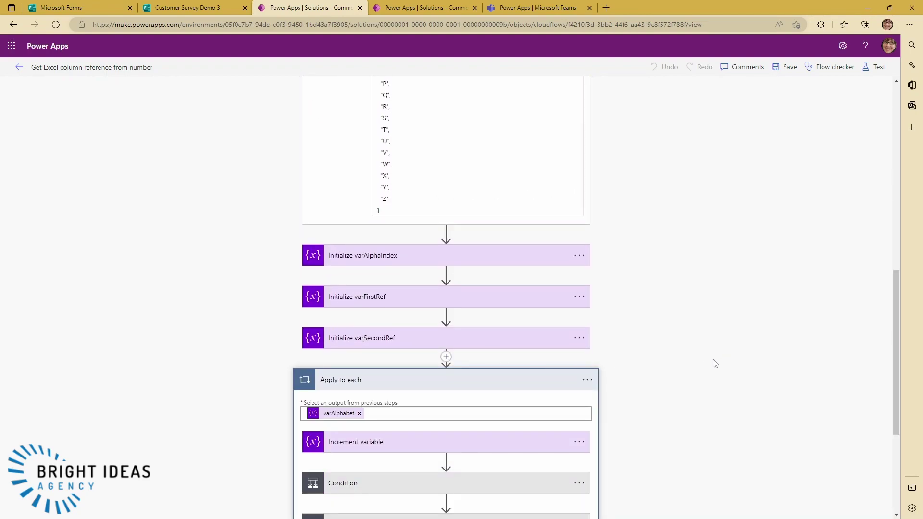
pyautogui.scroll(-3, 542, 381)
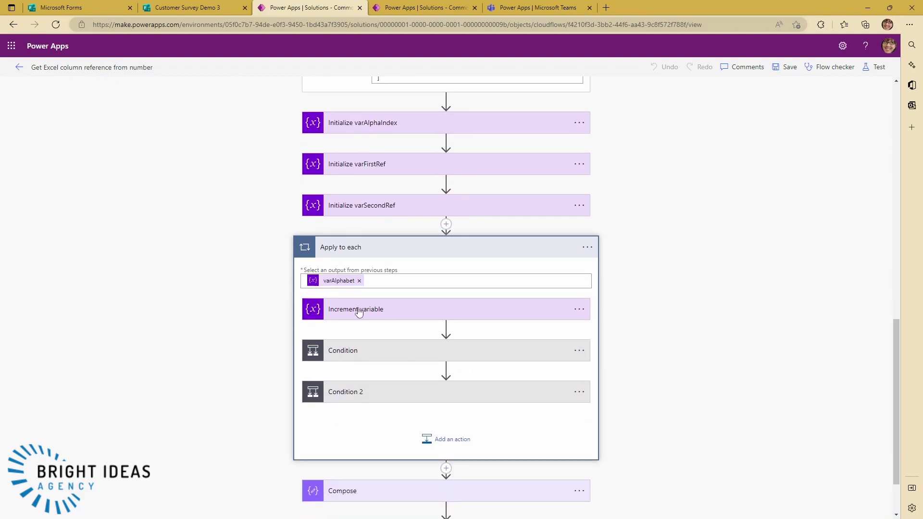
pyautogui.scroll(5, 413, 308)
pyautogui.scroll(1, 413, 308)
pyautogui.scroll(-6, 412, 309)
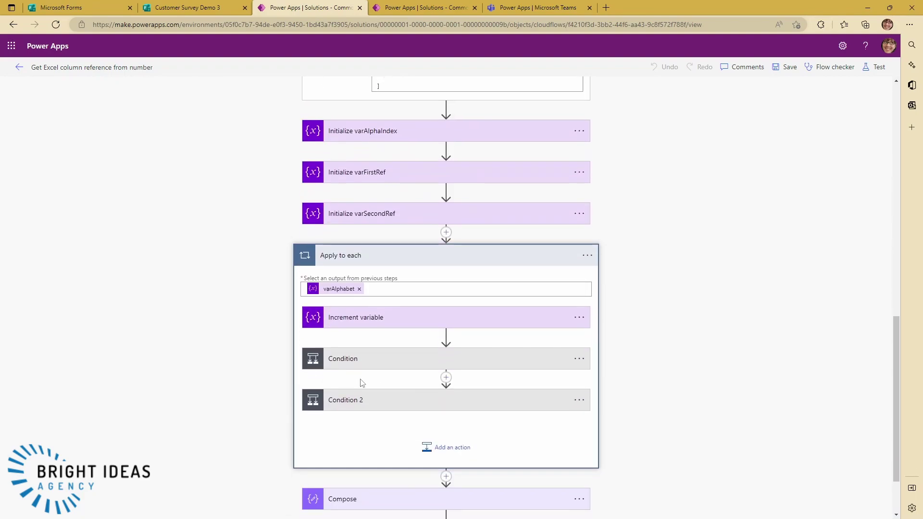
pyautogui.click(374, 310)
pyautogui.scroll(-3, 616, 312)
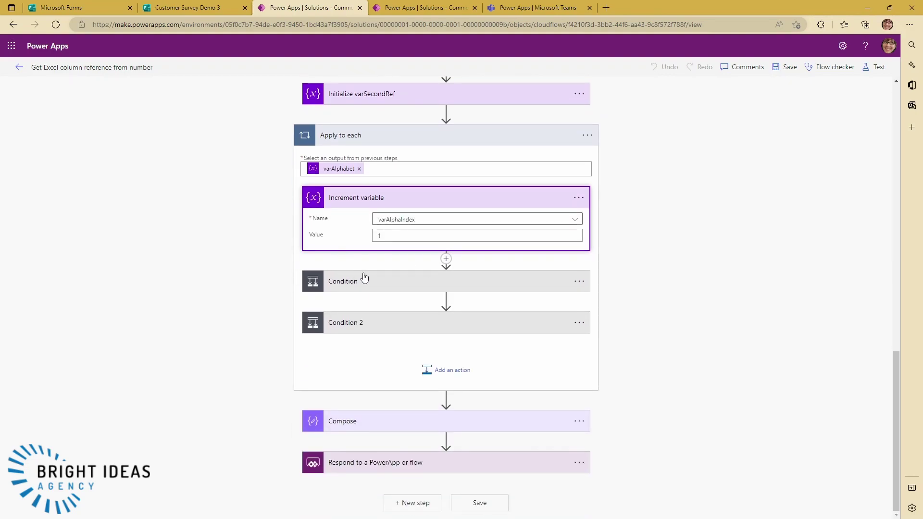
pyautogui.scroll(15, 386, 274)
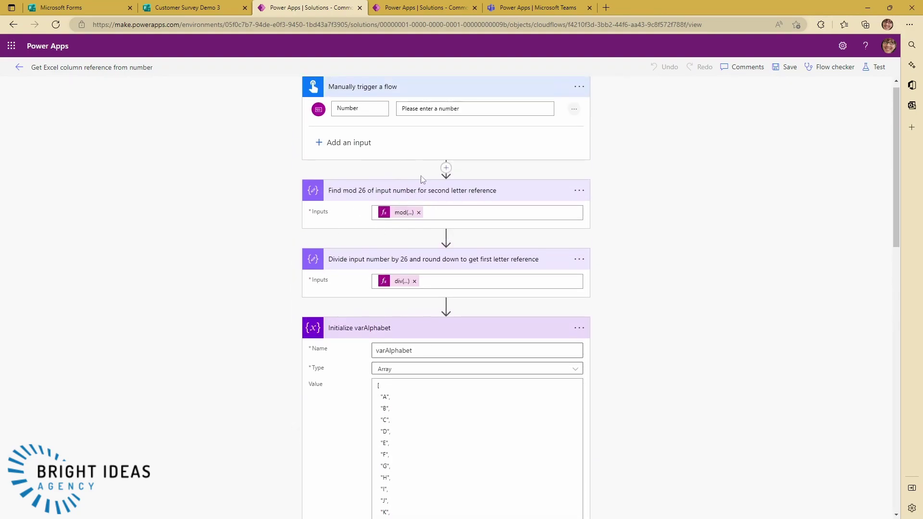
# Expand the first Condition in the loop and its "Set variable" action to examine the comparison and the varFirstRef value.
pyautogui.scroll(-9, 410, 330)
pyautogui.scroll(-5, 413, 364)
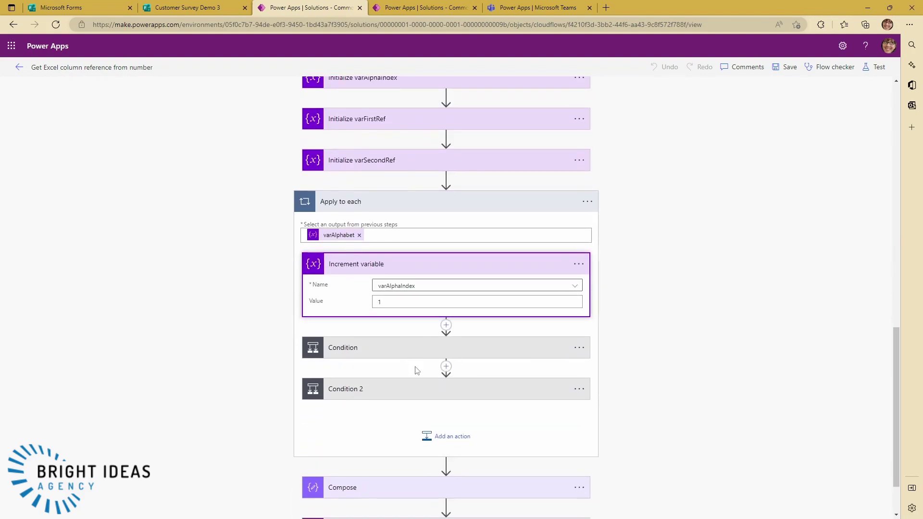
pyautogui.click(384, 354)
pyautogui.scroll(-3, 392, 408)
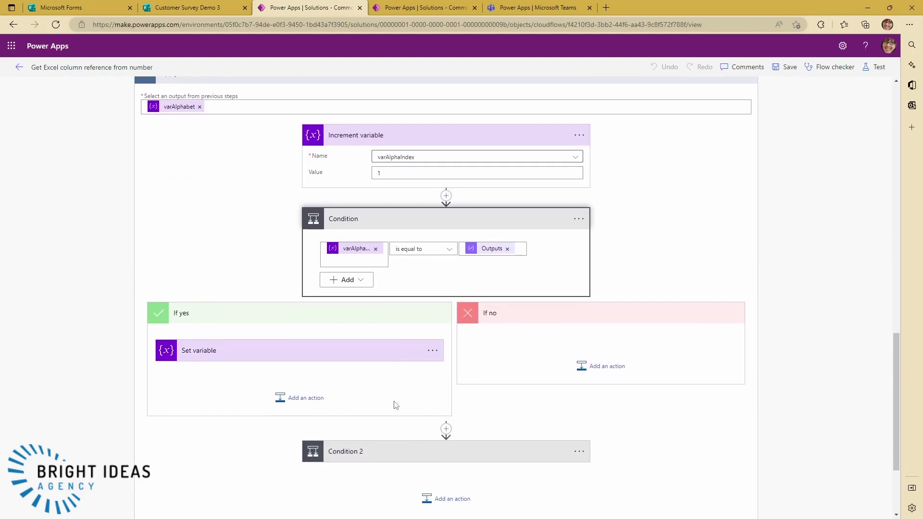
pyautogui.click(276, 351)
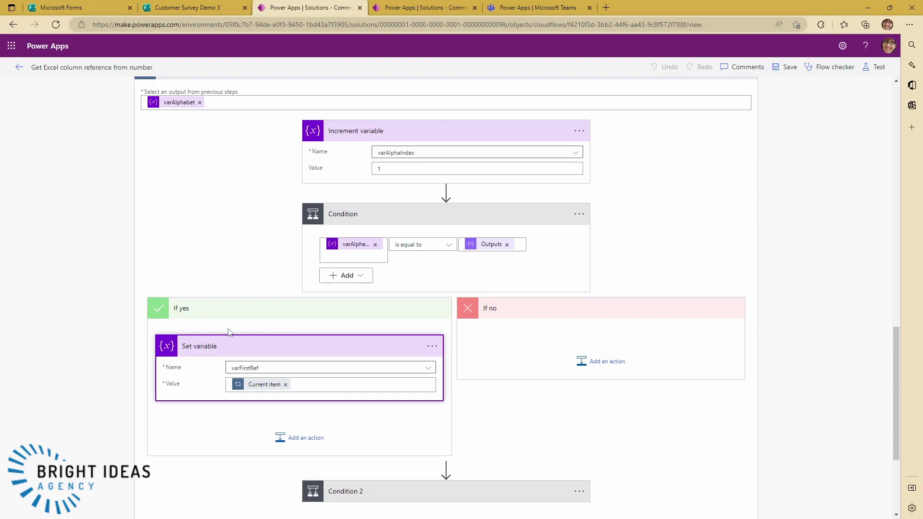
# Expand "Compose" and "Respond to a PowerApp or flow" to examine the combined letter references and the ColRef output.
pyautogui.scroll(-3, 289, 342)
pyautogui.click(355, 421)
pyautogui.scroll(-1, 515, 387)
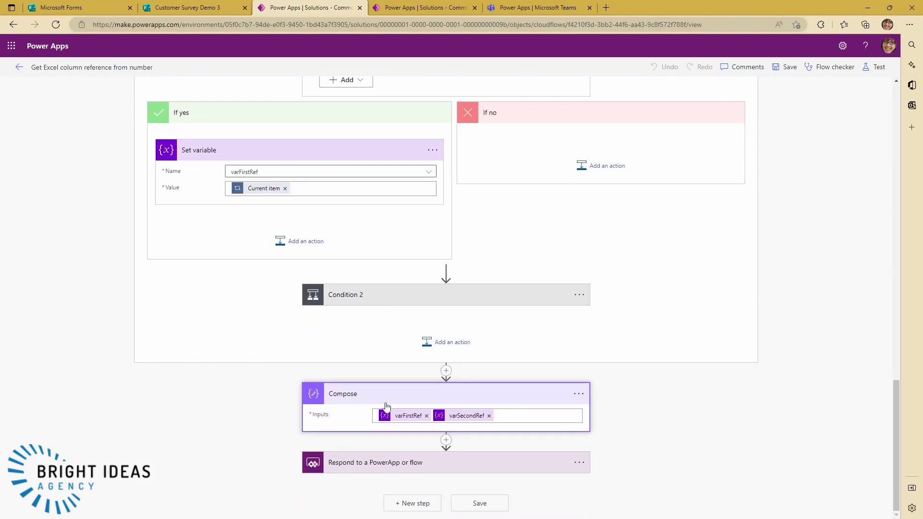
pyautogui.click(422, 460)
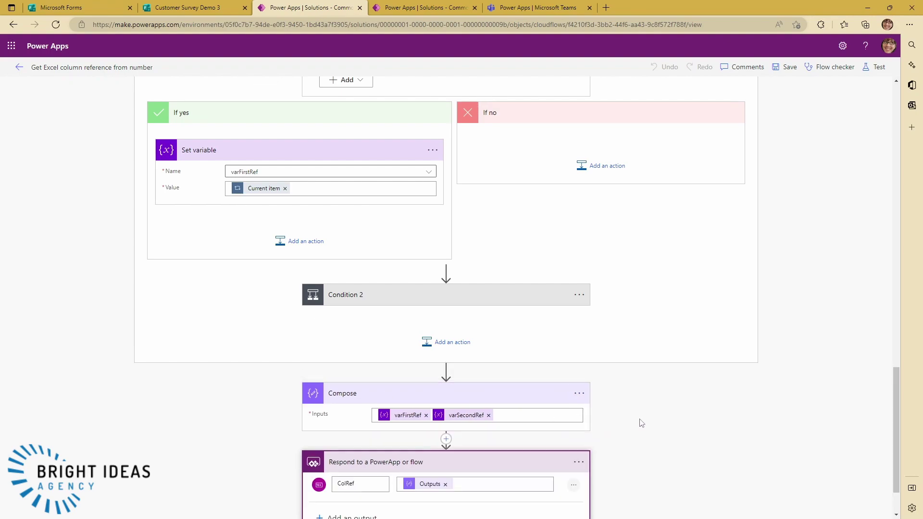
pyautogui.scroll(-1, 640, 425)
# Return to the cloud flows list, open "Create data export", and expand its "Create table" action to examine the table range.
pyautogui.click(19, 67)
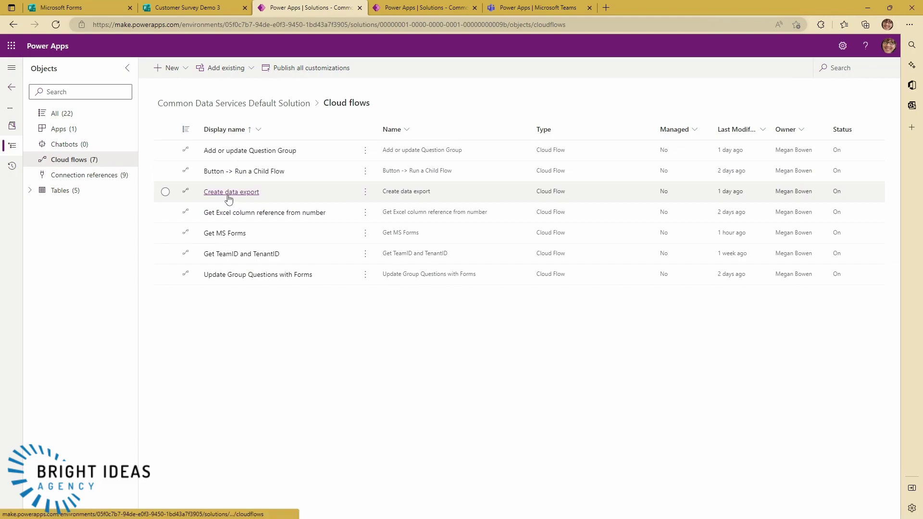
pyautogui.click(226, 199)
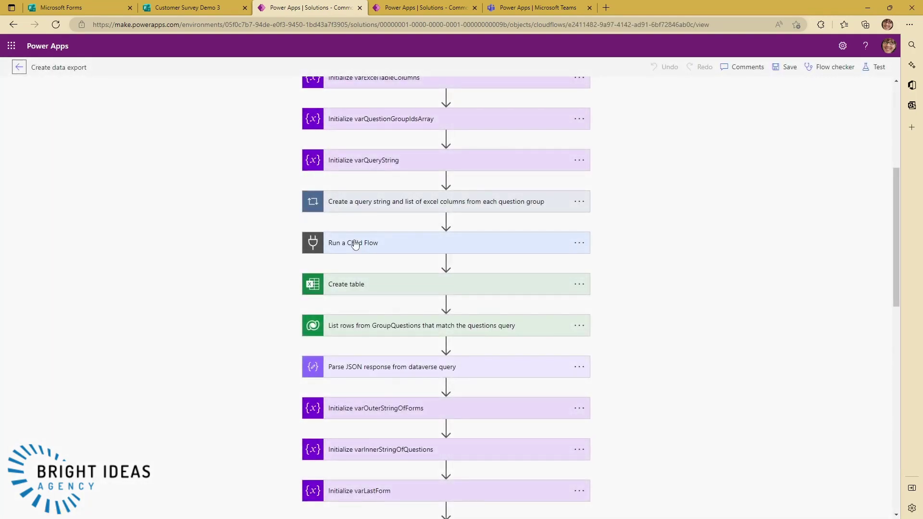
pyautogui.scroll(-1, 368, 289)
pyautogui.click(435, 222)
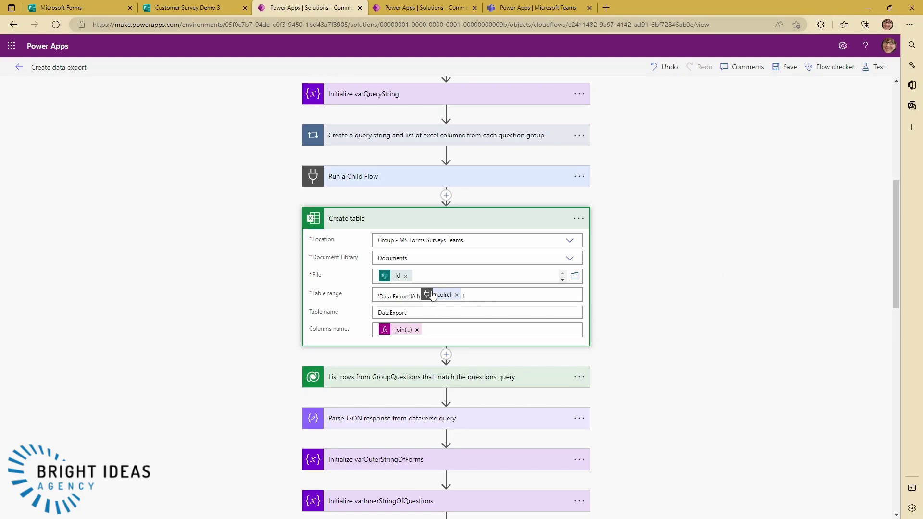
# Expand "List rows from GroupQuestions that match the questions query" with its advanced options to examine the columns, filter, sort and expand query.
pyautogui.scroll(-3, 373, 276)
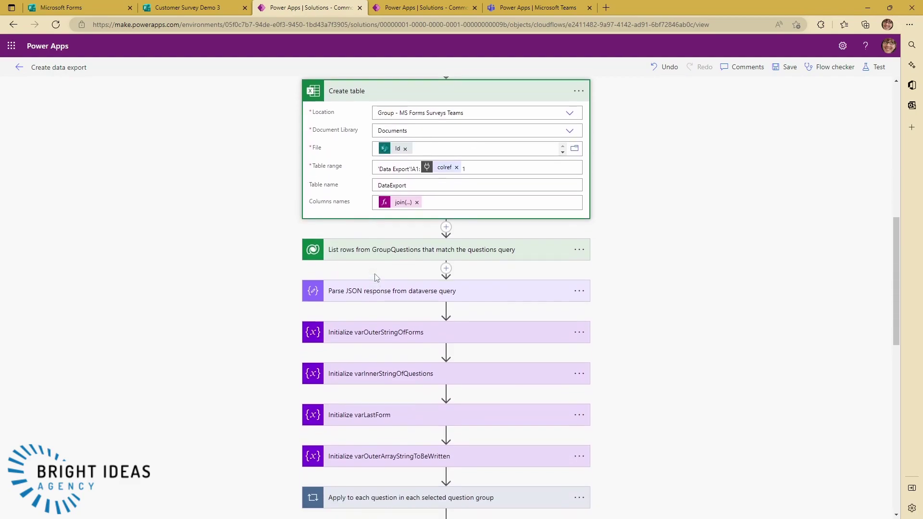
pyautogui.click(388, 244)
pyautogui.scroll(-1, 664, 290)
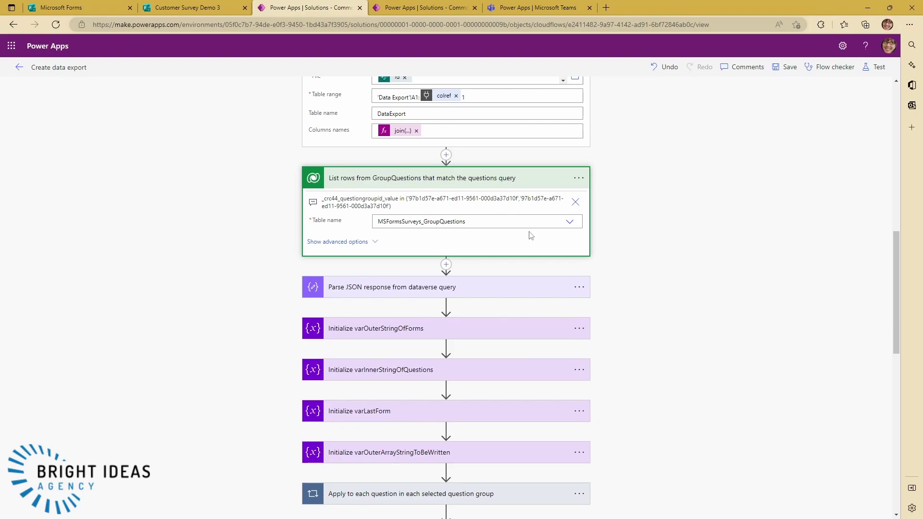
pyautogui.click(363, 242)
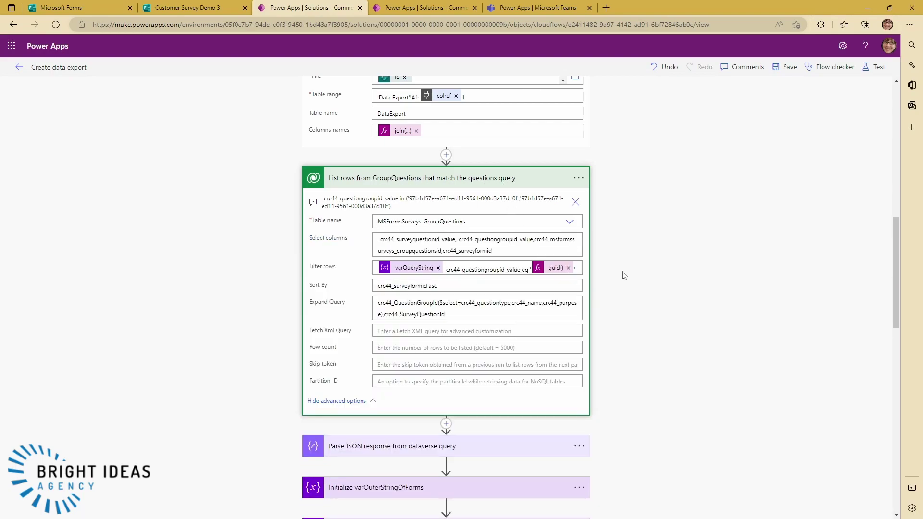
pyautogui.scroll(-1, 673, 273)
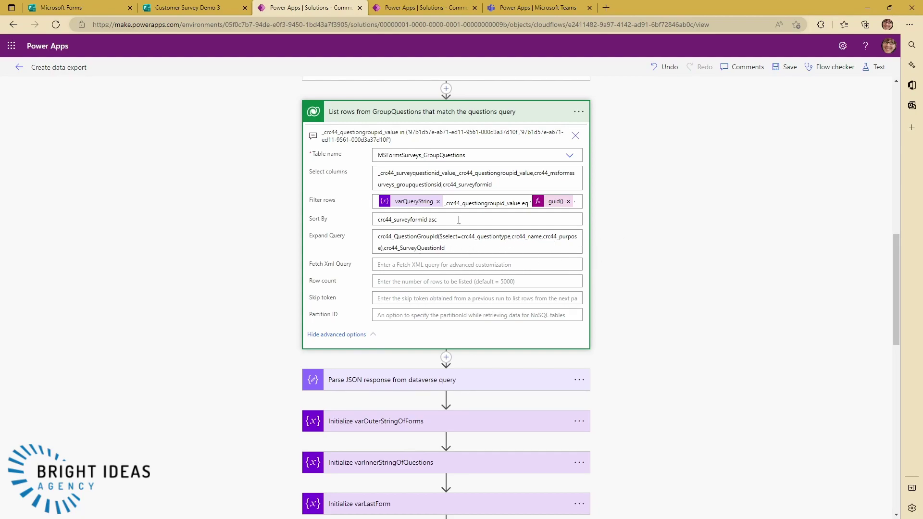
pyautogui.scroll(3, 507, 241)
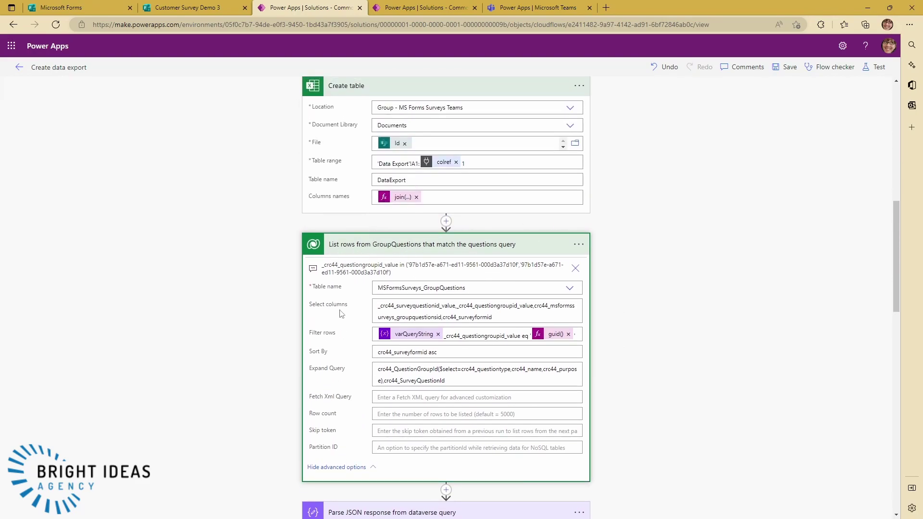
# Expand "Parse JSON response from dataverse query" to examine its content and schema, and review the variable and loop actions that follow.
pyautogui.scroll(-1, 349, 383)
pyautogui.scroll(-5, 350, 382)
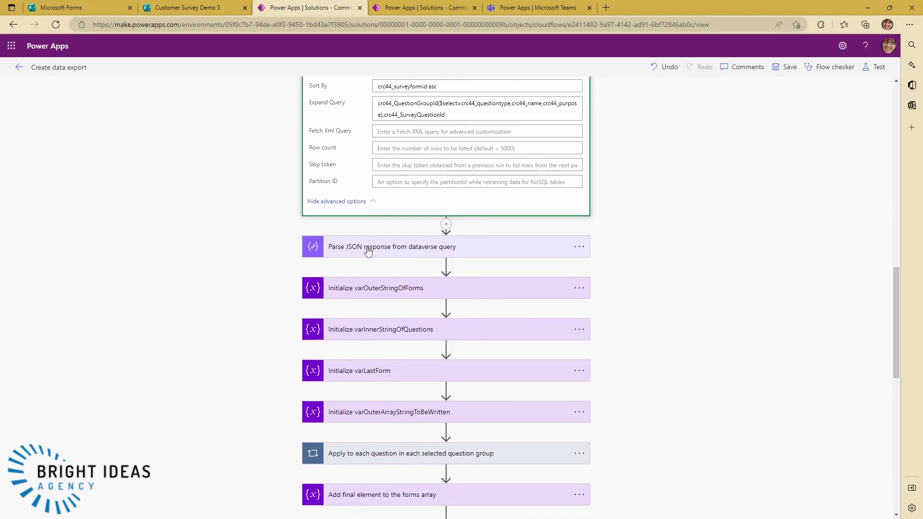
pyautogui.click(433, 248)
pyautogui.click(528, 298)
pyautogui.hotkey('ctrl', 'v')
pyautogui.scroll(-4, 499, 334)
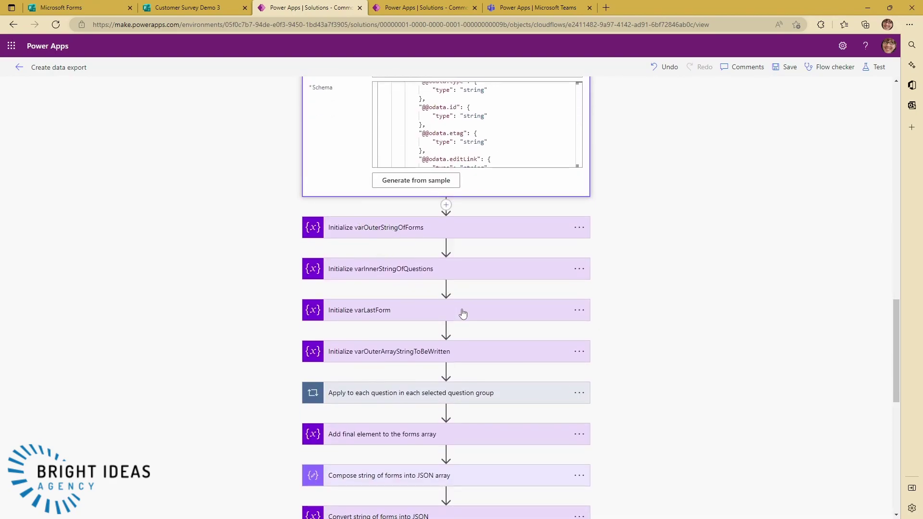
pyautogui.scroll(-3, 484, 309)
pyautogui.scroll(3, 484, 308)
pyautogui.scroll(2, 633, 327)
pyautogui.scroll(-5, 635, 329)
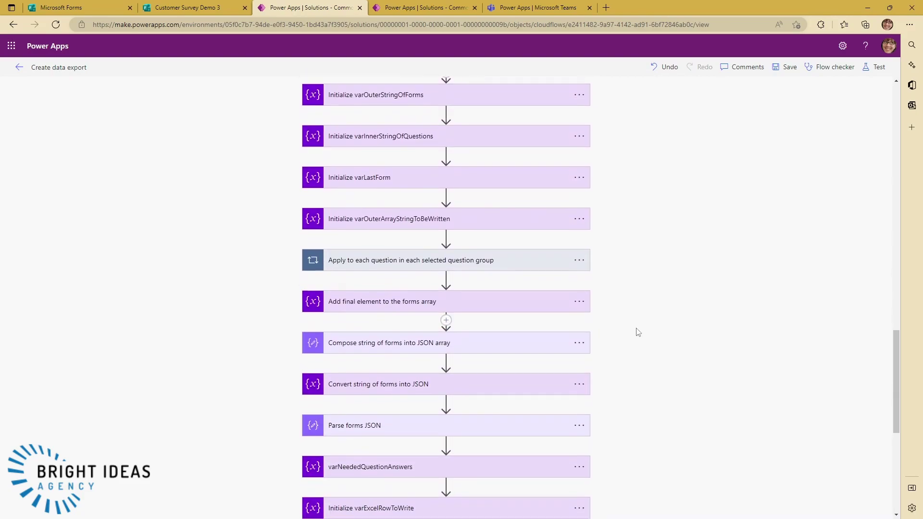
pyautogui.scroll(2, 639, 332)
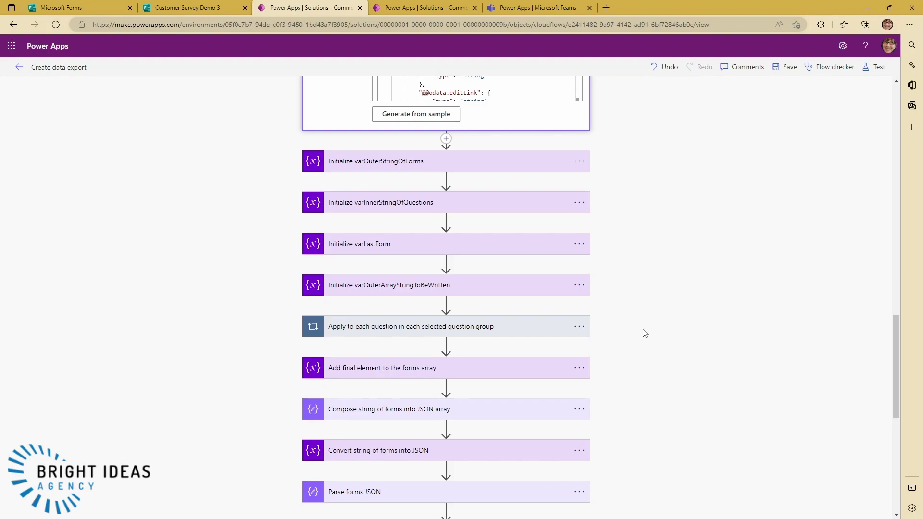
pyautogui.scroll(7, 644, 327)
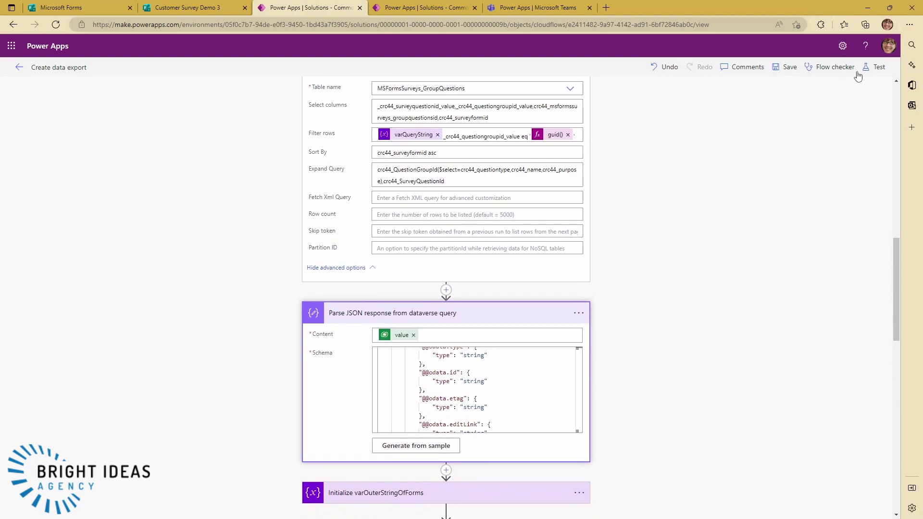
# Open the "Create data export" run from 12/8/2022 11:38:37 AM and expand its GroupQuestions "List rows" action to view inputs and outputs.
pyautogui.click(20, 67)
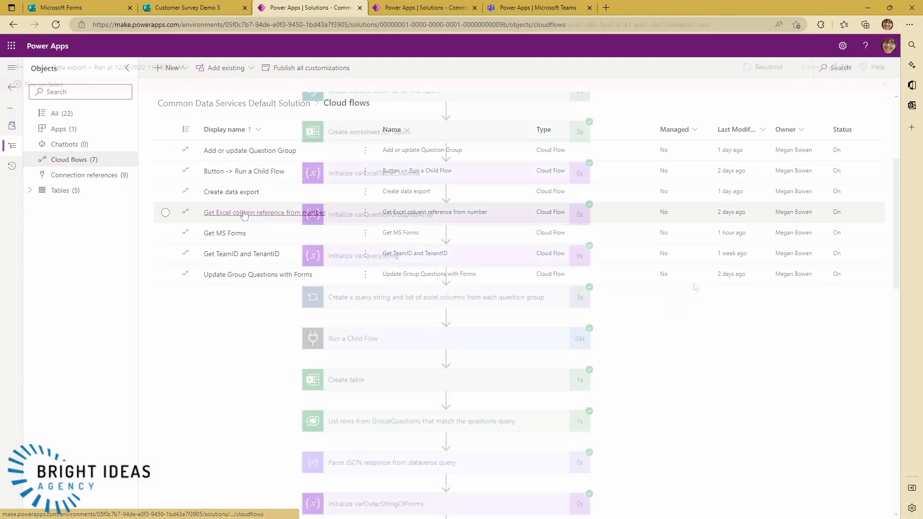
pyautogui.scroll(-4, 686, 292)
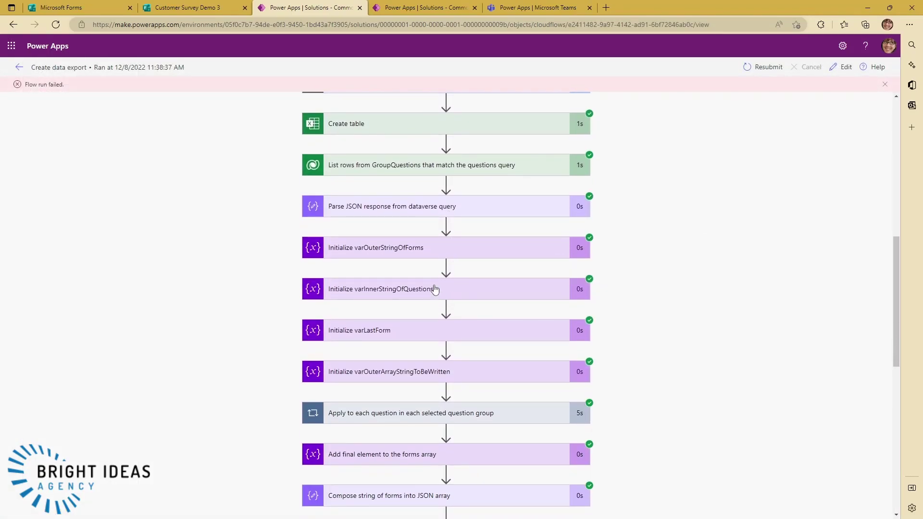
pyautogui.scroll(1, 751, 314)
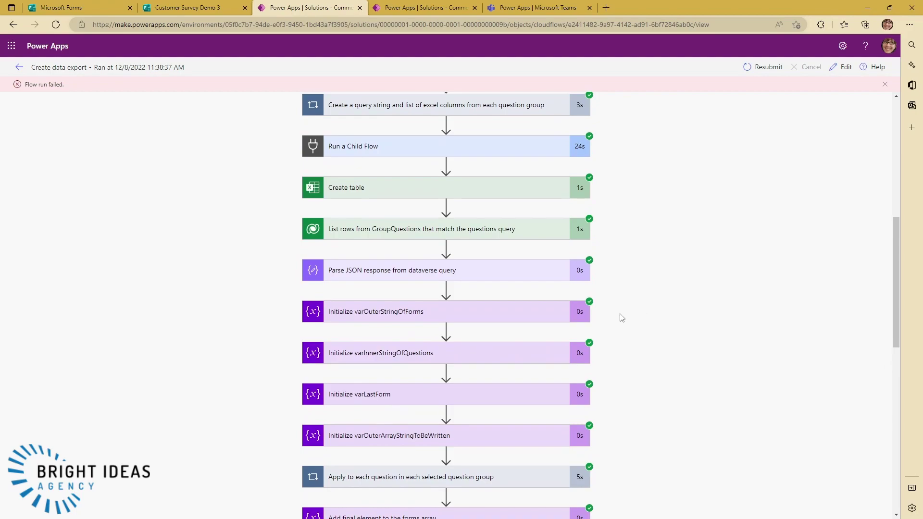
pyautogui.scroll(1, 562, 319)
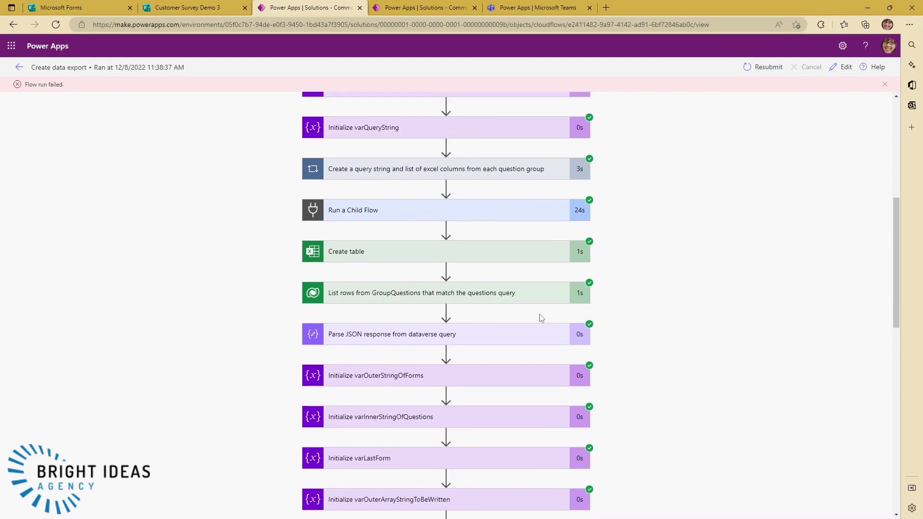
pyautogui.click(359, 295)
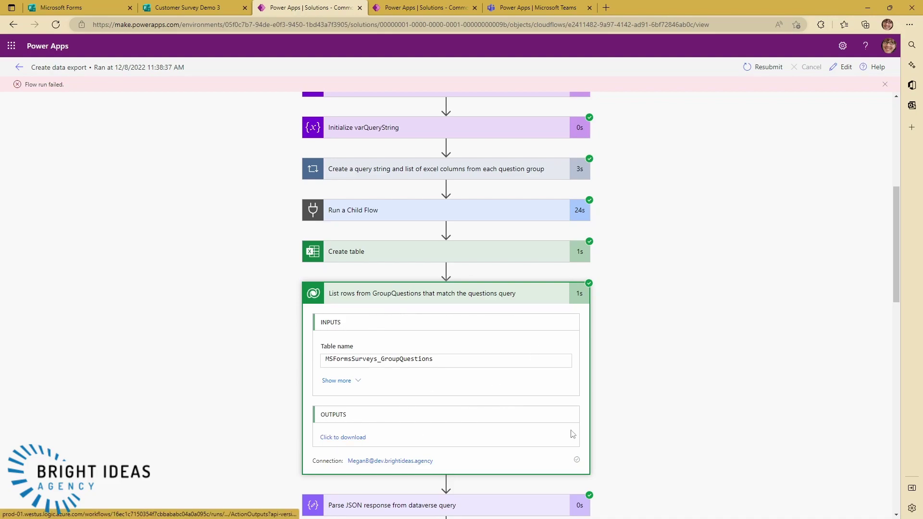
# Expand "Parse JSON response from dataverse query" in the run and read through the question and question group data in its content.
pyautogui.scroll(-2, 567, 435)
pyautogui.click(423, 377)
pyautogui.scroll(-3, 633, 383)
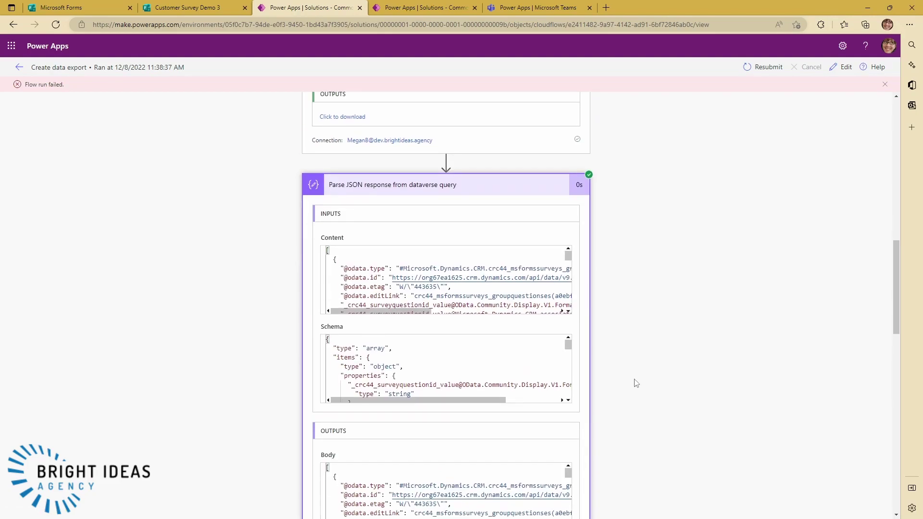
pyautogui.scroll(3, 591, 293)
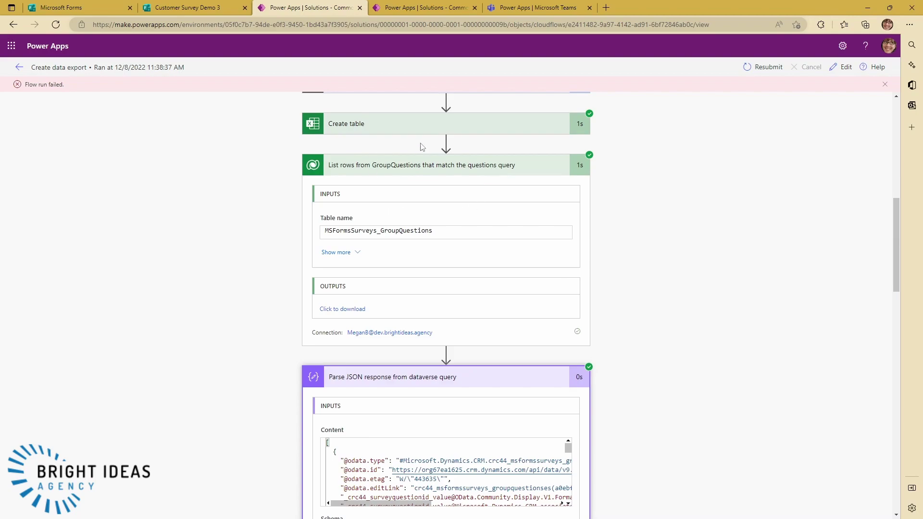
pyautogui.scroll(-2, 499, 296)
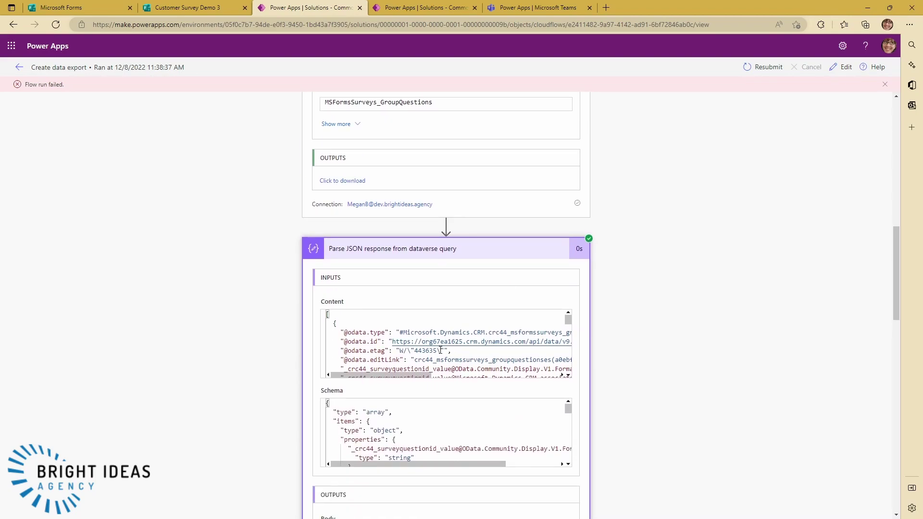
pyautogui.scroll(-4, 400, 340)
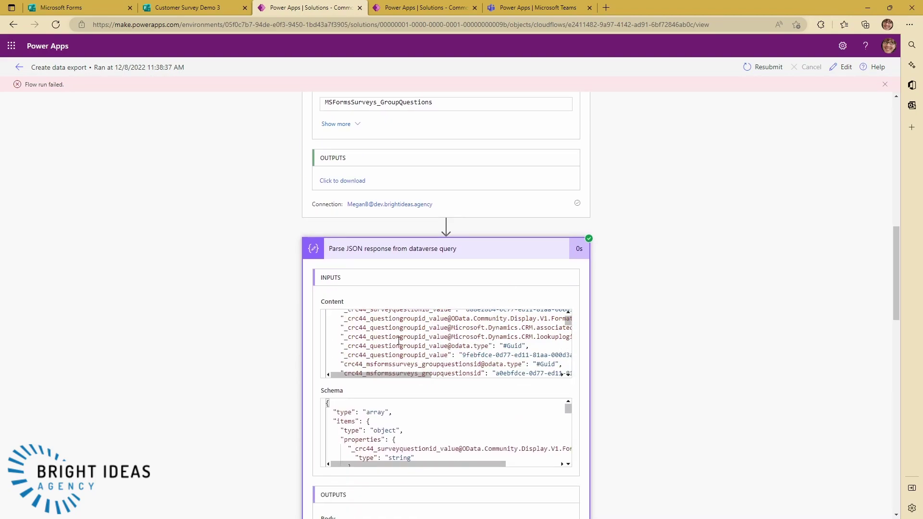
pyautogui.scroll(-5, 400, 341)
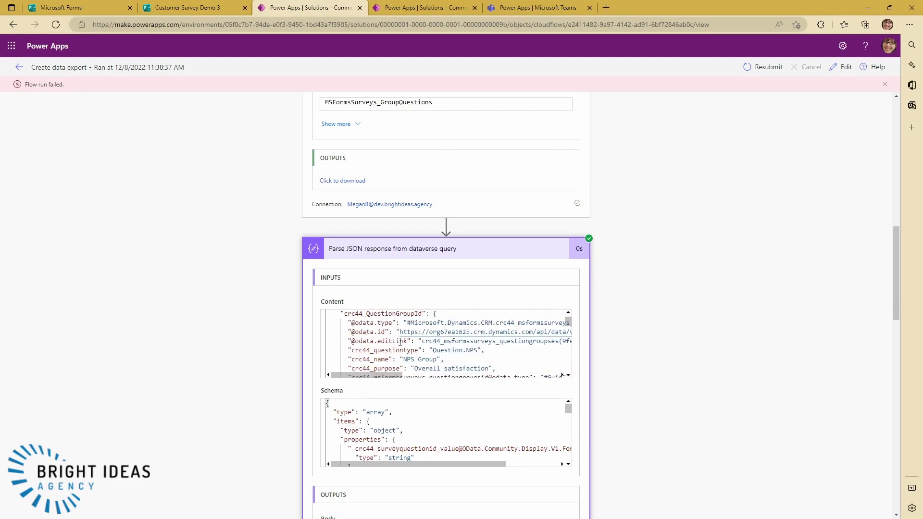
pyautogui.scroll(-6, 400, 342)
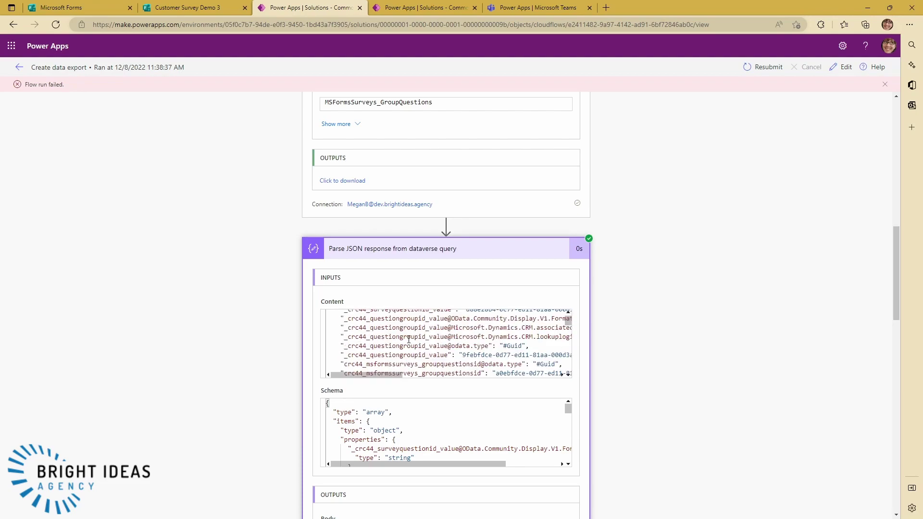
pyautogui.scroll(10, 409, 340)
pyautogui.scroll(-10, 409, 341)
pyautogui.scroll(-10, 410, 340)
pyautogui.scroll(-5, 410, 339)
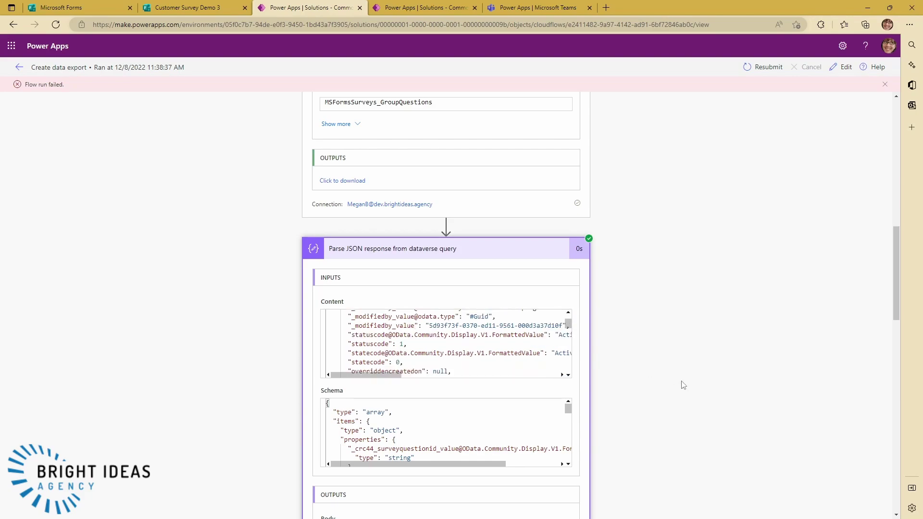
# Expand the "Apply to each question in each selected question group" loop and its Condition to examine the first iteration's branches.
pyautogui.scroll(-20, 675, 385)
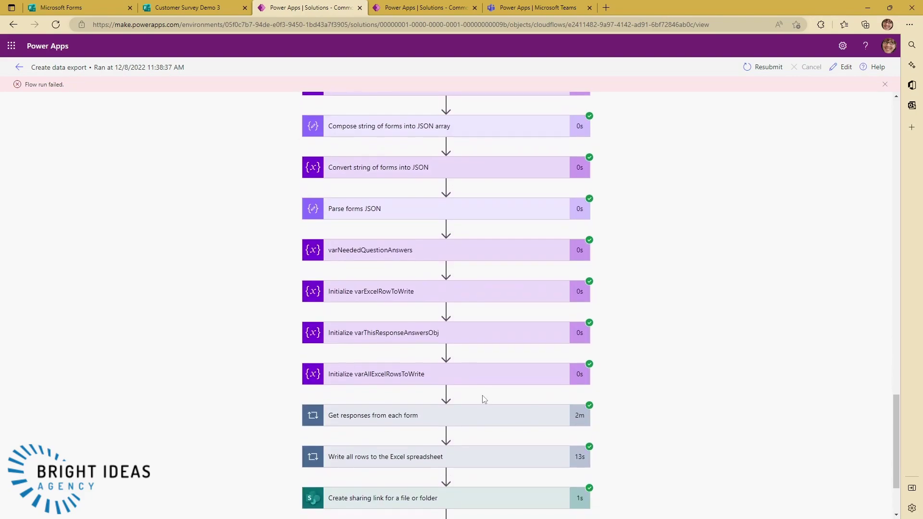
pyautogui.scroll(-2, 484, 399)
pyautogui.scroll(2, 449, 373)
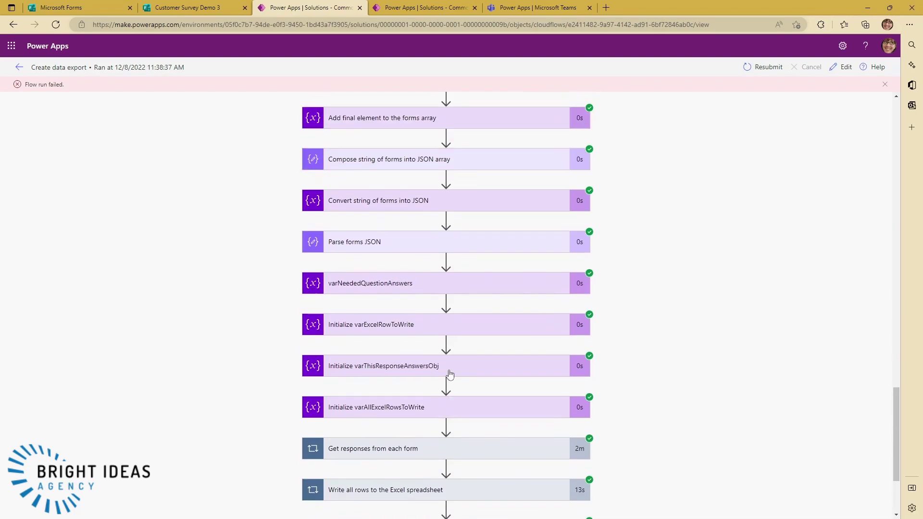
pyautogui.scroll(4, 450, 370)
pyautogui.click(389, 263)
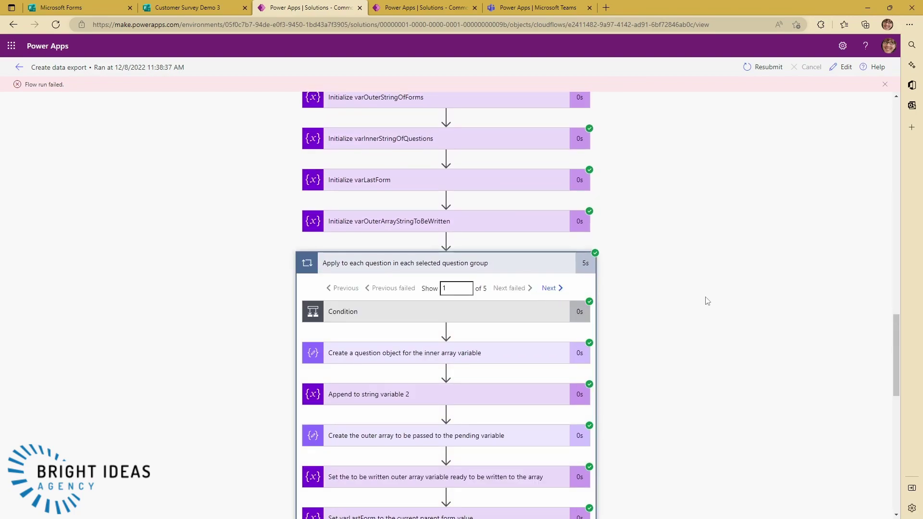
pyautogui.scroll(-3, 630, 315)
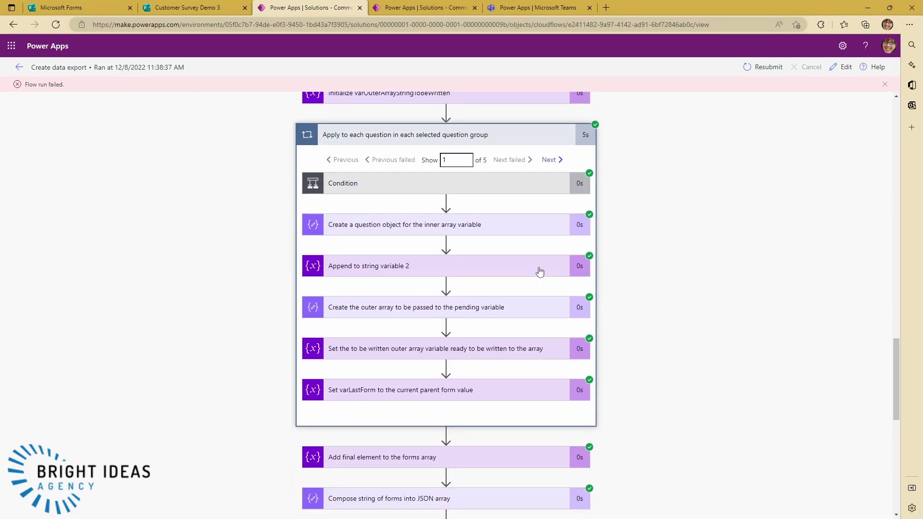
pyautogui.click(352, 188)
pyautogui.scroll(-2, 367, 295)
pyautogui.scroll(1, 365, 268)
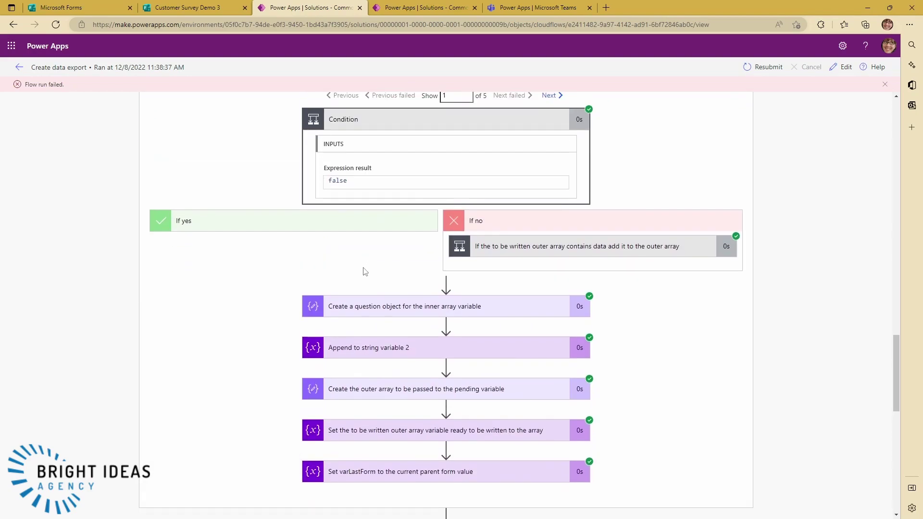
# Expand the "Get responses from each form" loop and its "Get the responses from the form" action in the run to read the request URI.
pyautogui.scroll(-3, 369, 311)
pyautogui.scroll(4, 390, 318)
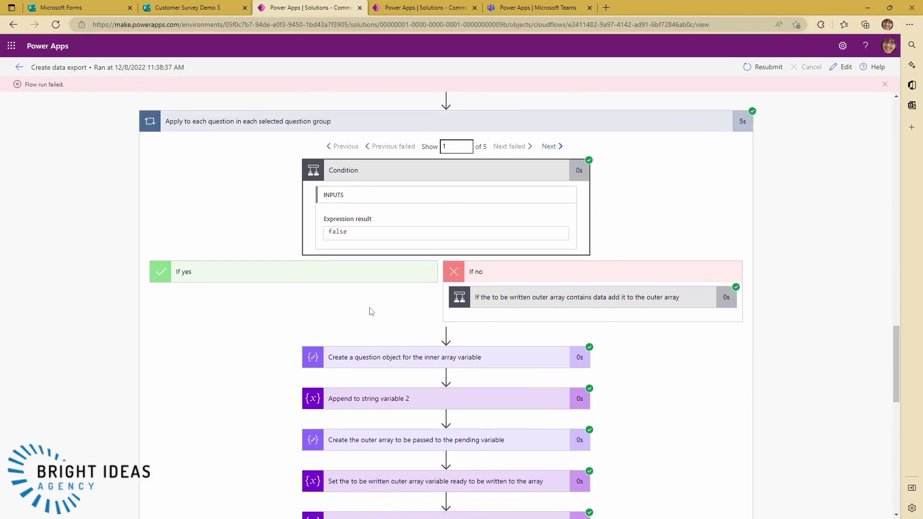
pyautogui.scroll(-12, 408, 324)
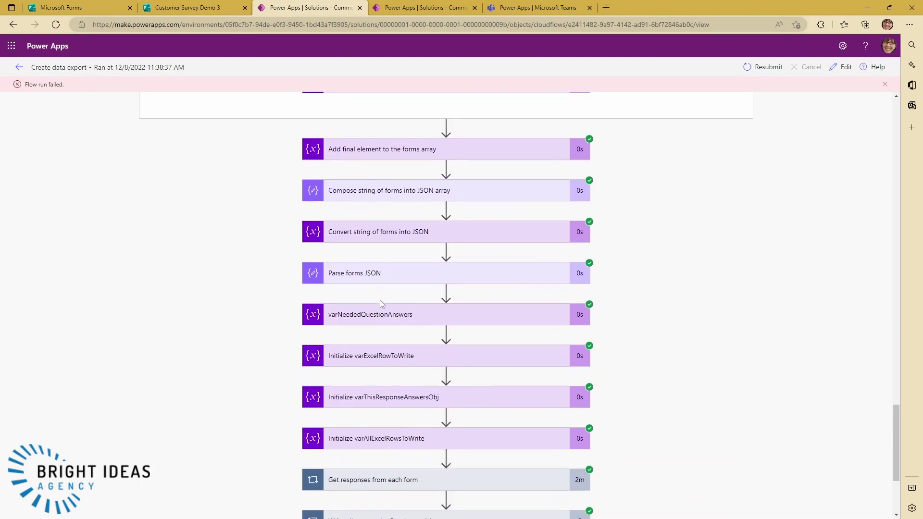
pyautogui.click(392, 359)
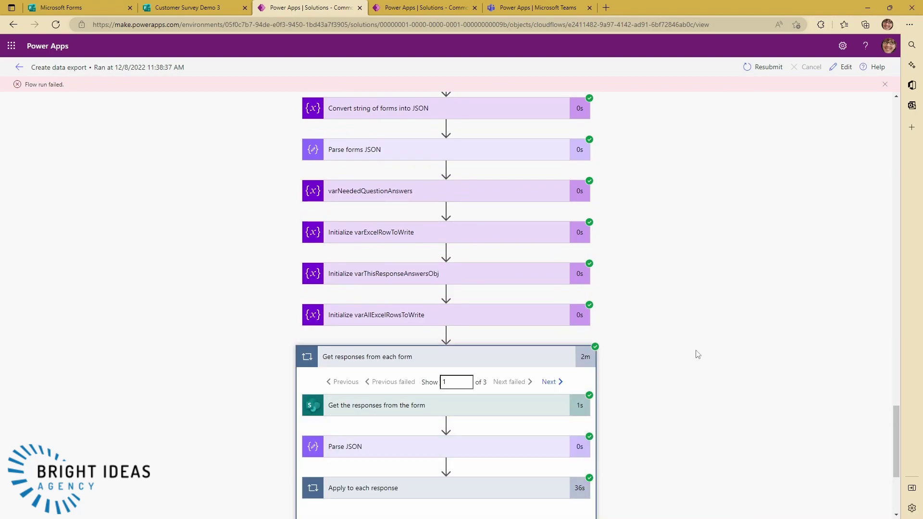
pyautogui.scroll(-3, 375, 219)
pyautogui.click(375, 215)
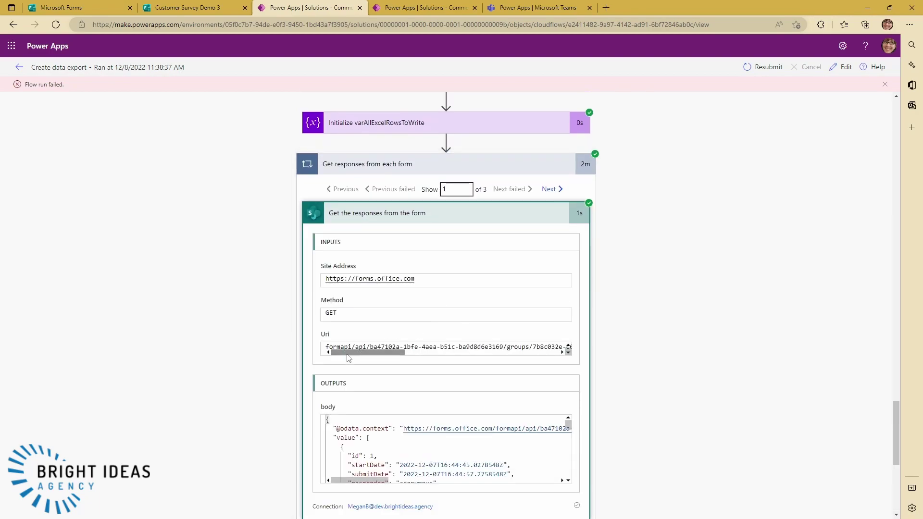
pyautogui.moveTo(348, 357); pyautogui.dragTo(513, 371)
pyautogui.scroll(-1, 411, 453)
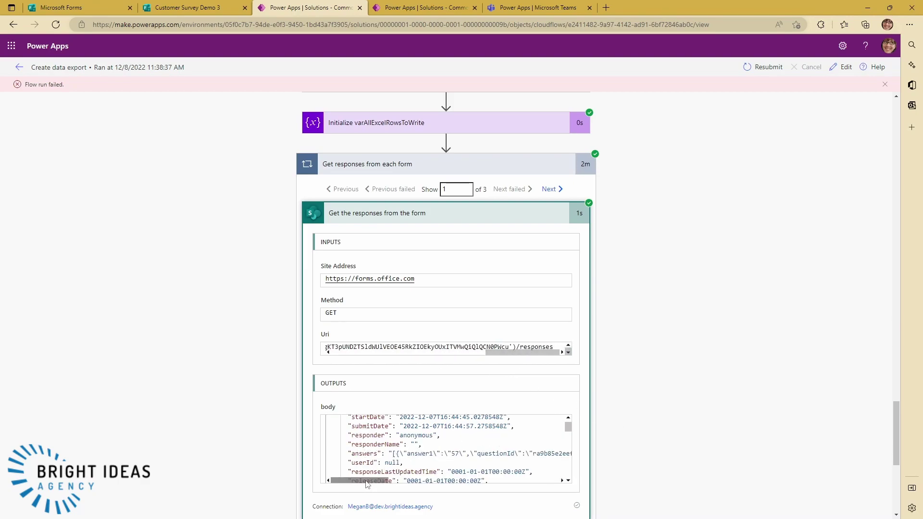
# Examine the answers and other response fields in the output body of "Get the responses from the form".
pyautogui.moveTo(393, 454); pyautogui.dragTo(555, 453)
pyautogui.click(557, 454)
pyautogui.moveTo(515, 484); pyautogui.dragTo(356, 484)
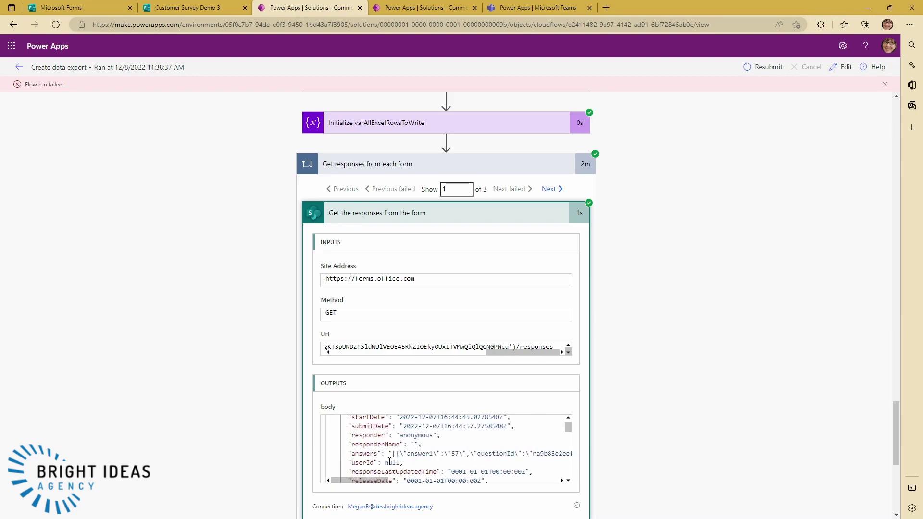
pyautogui.scroll(-1, 618, 388)
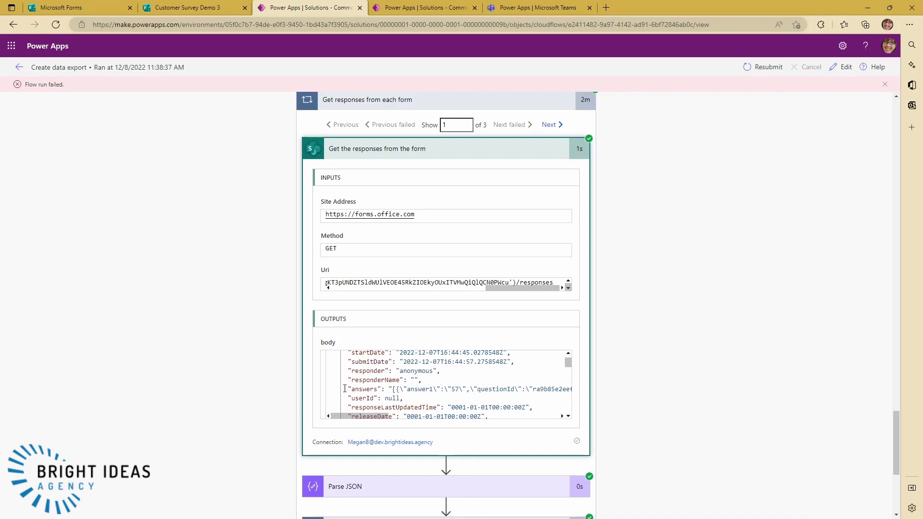
pyautogui.moveTo(345, 392); pyautogui.dragTo(356, 393)
pyautogui.click(369, 391)
pyautogui.scroll(1, 657, 423)
pyautogui.scroll(1, 657, 423)
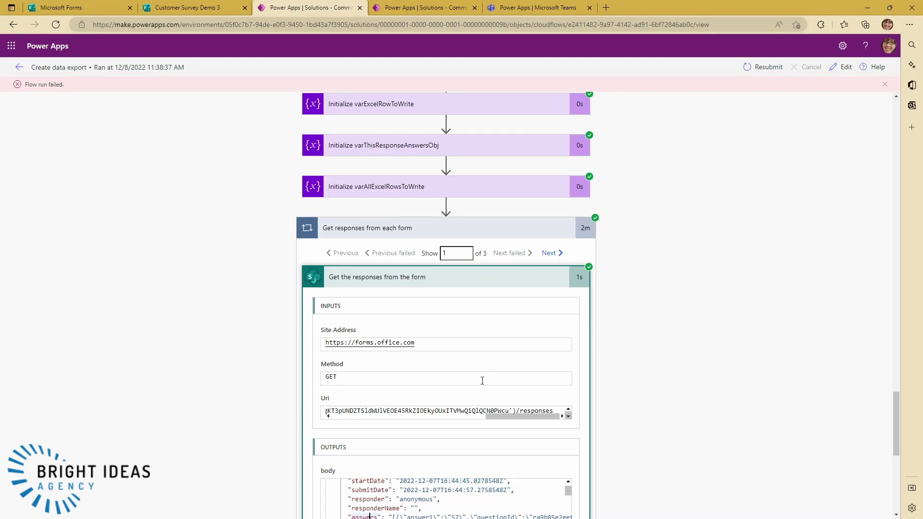
pyautogui.scroll(-3, 490, 379)
pyautogui.click(380, 387)
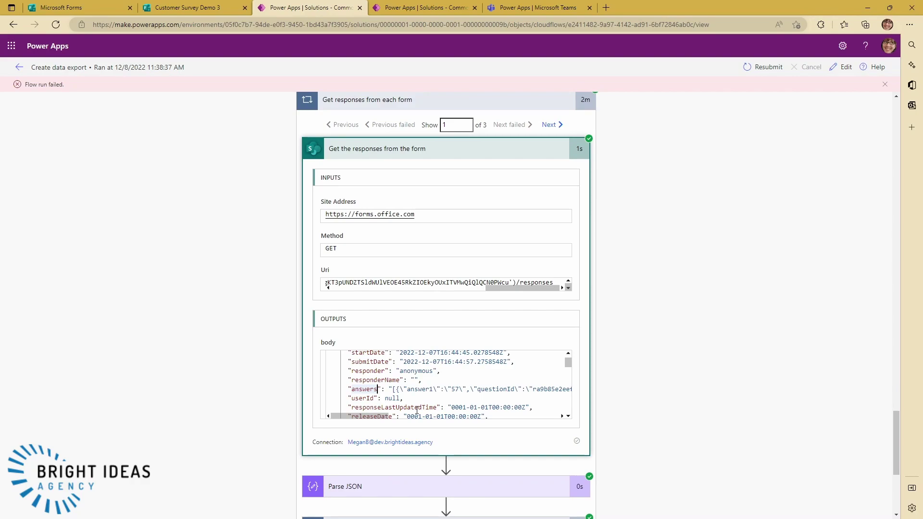
pyautogui.moveTo(370, 416); pyautogui.dragTo(372, 417)
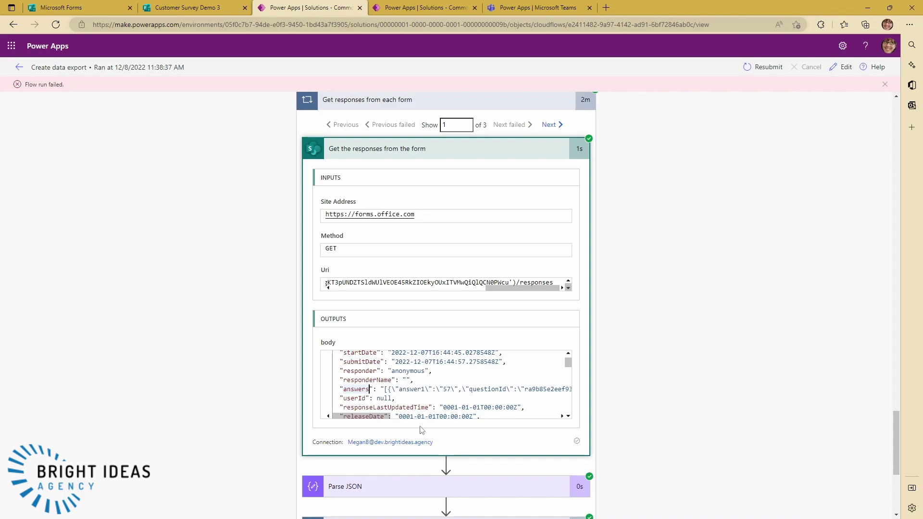
# Open the "Create data export" flow for editing and expand "Initialize varInnerStringOfQuestions" to view its settings.
pyautogui.scroll(10, 518, 316)
pyautogui.scroll(-1, 518, 315)
pyautogui.click(843, 67)
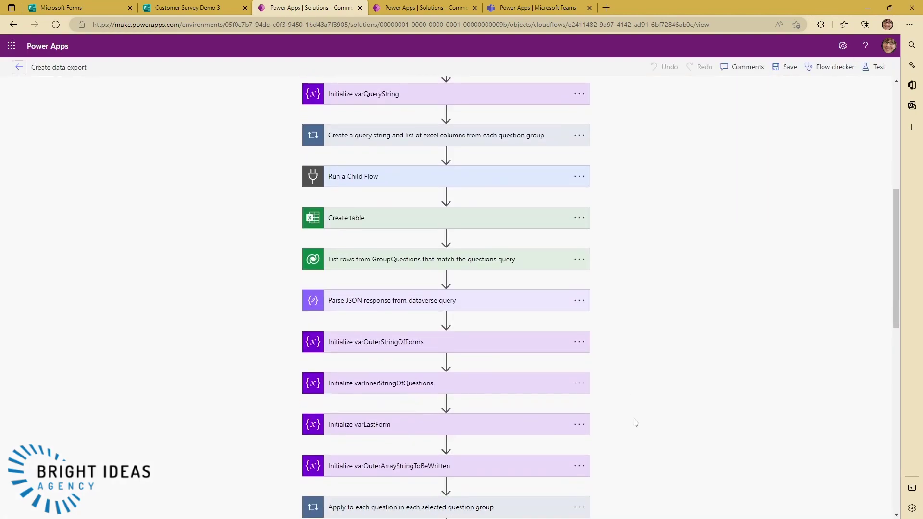
pyautogui.scroll(-2, 636, 422)
pyautogui.scroll(1, 636, 423)
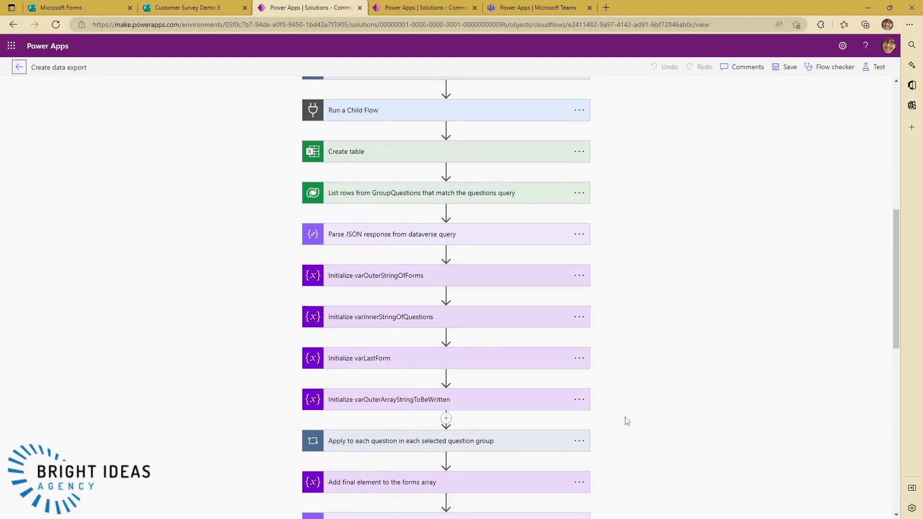
pyautogui.scroll(-1, 628, 418)
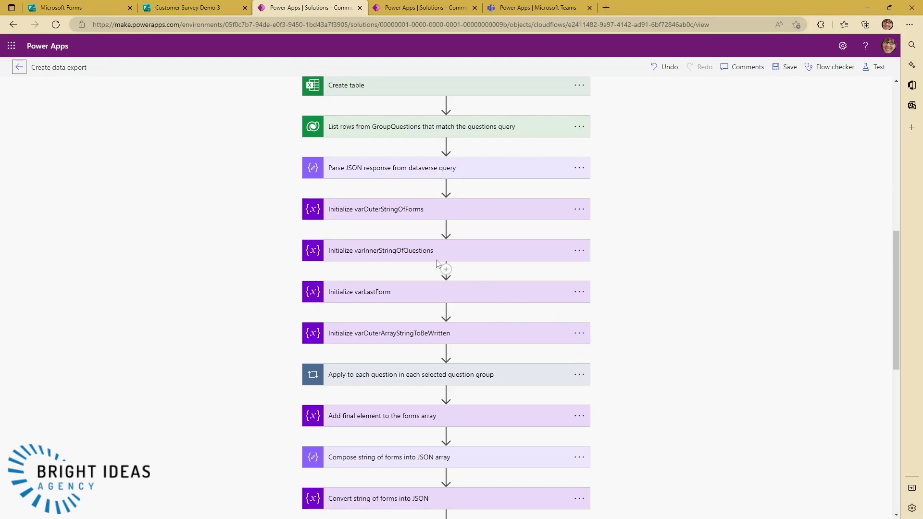
pyautogui.click(407, 251)
pyautogui.scroll(-2, 472, 380)
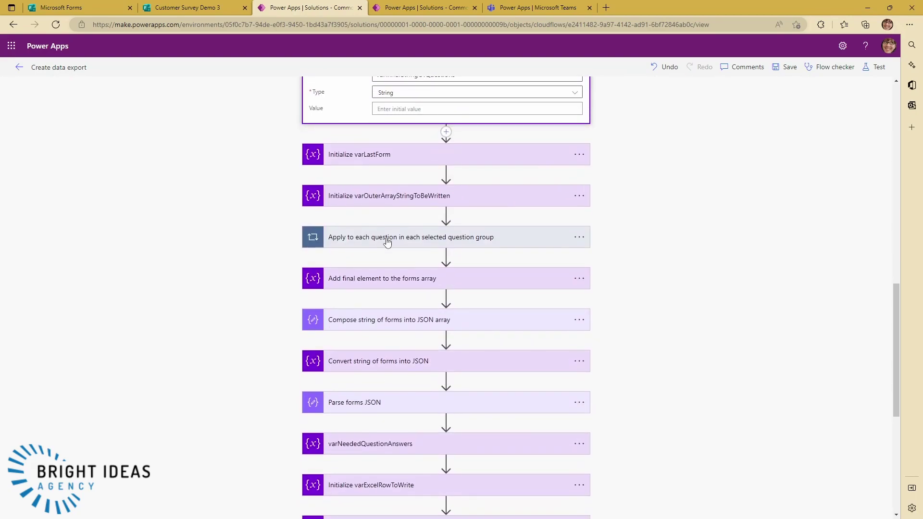
# Expand the "Apply to each question in each selected question group" loop and the inputs of its outer array and question object actions.
pyautogui.click(385, 240)
pyautogui.scroll(-4, 577, 400)
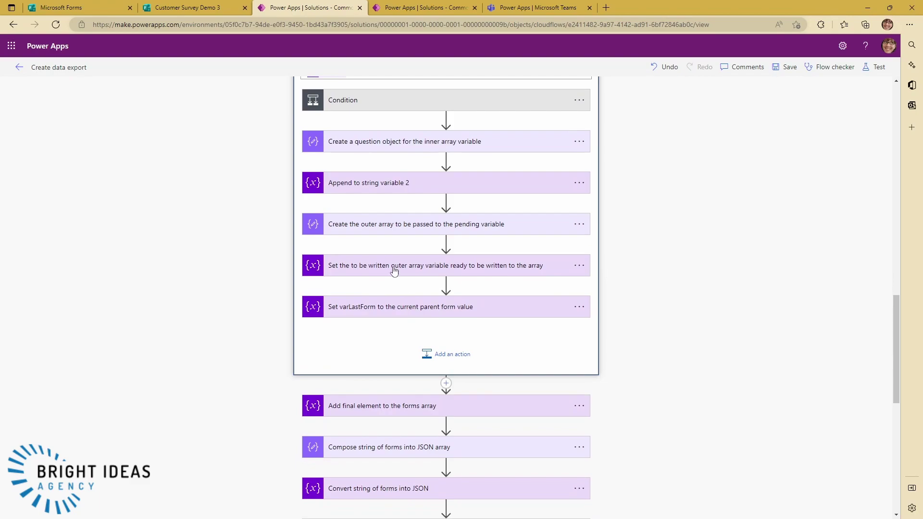
pyautogui.click(376, 234)
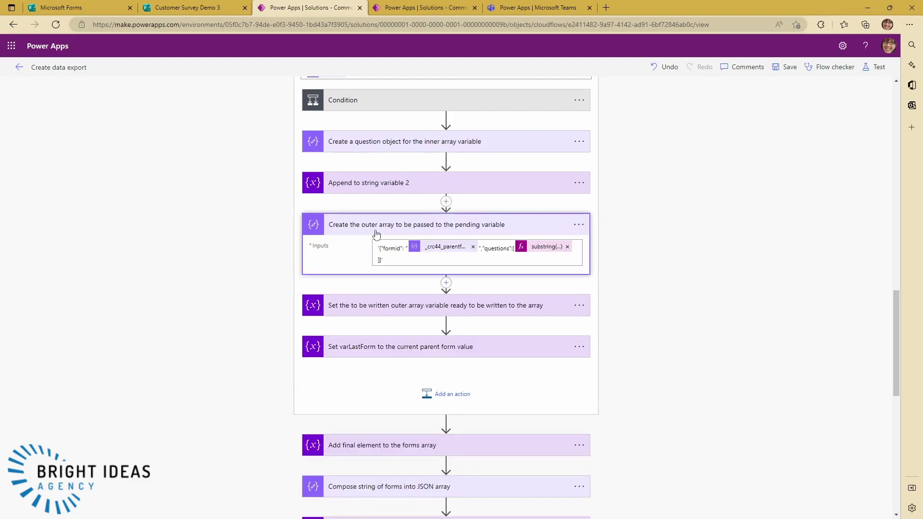
pyautogui.click(359, 147)
pyautogui.scroll(1, 651, 270)
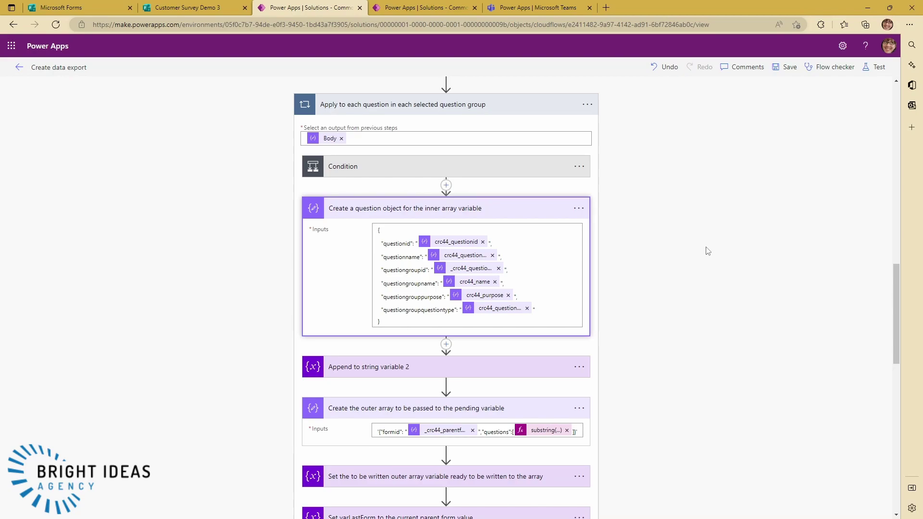
pyautogui.scroll(-1, 484, 290)
pyautogui.scroll(-1, 243, 308)
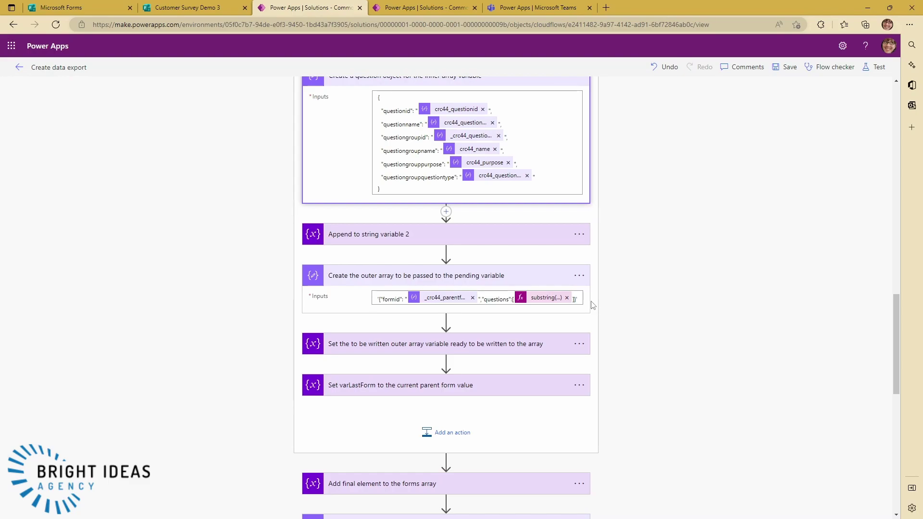
pyautogui.scroll(3, 577, 298)
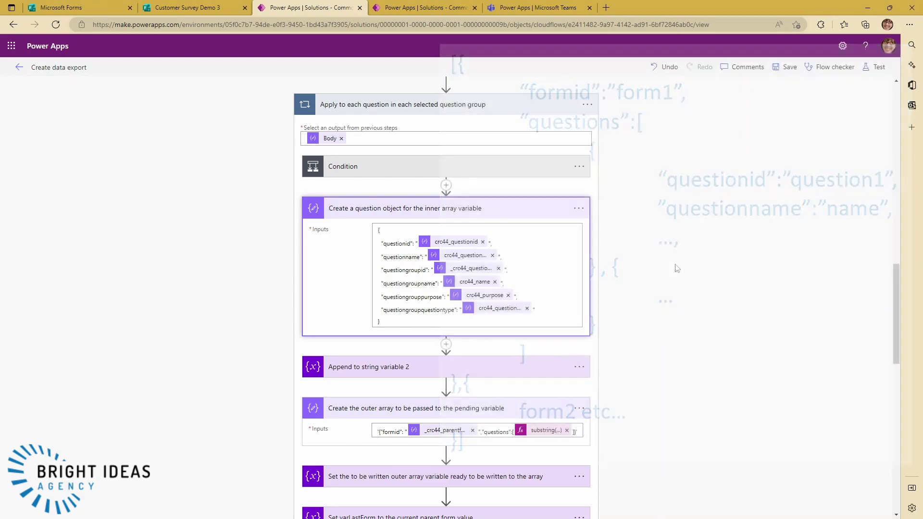
# Expand "List rows from GroupQuestions that match the questions query" and review its filter, sort and expand query settings.
pyautogui.scroll(8, 454, 216)
pyautogui.scroll(2, 466, 248)
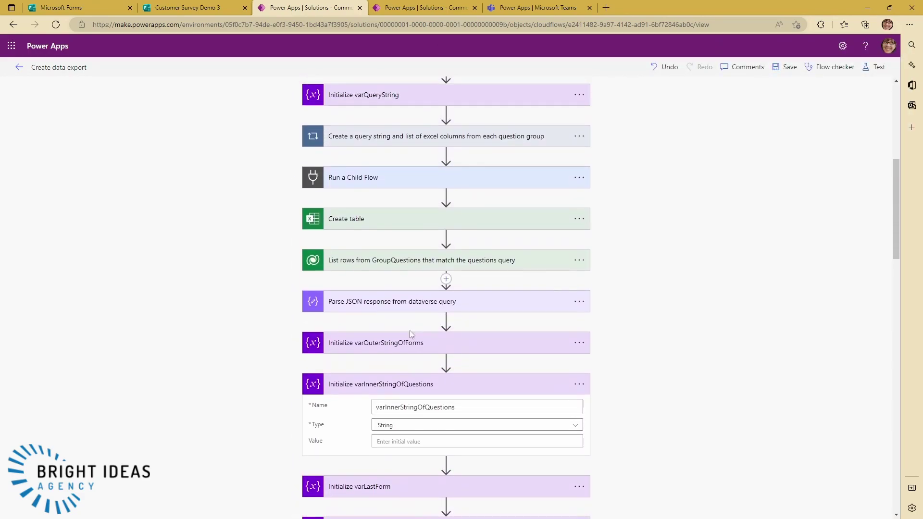
pyautogui.click(354, 264)
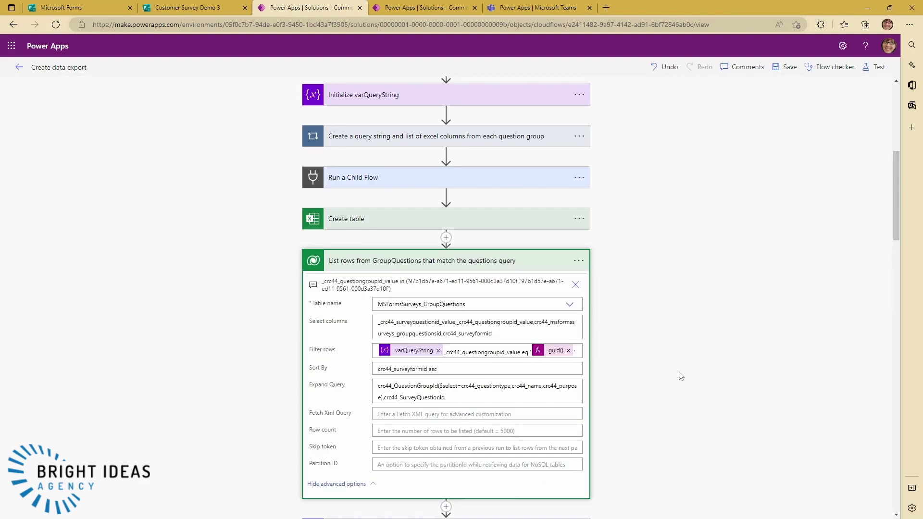
pyautogui.scroll(-1, 409, 360)
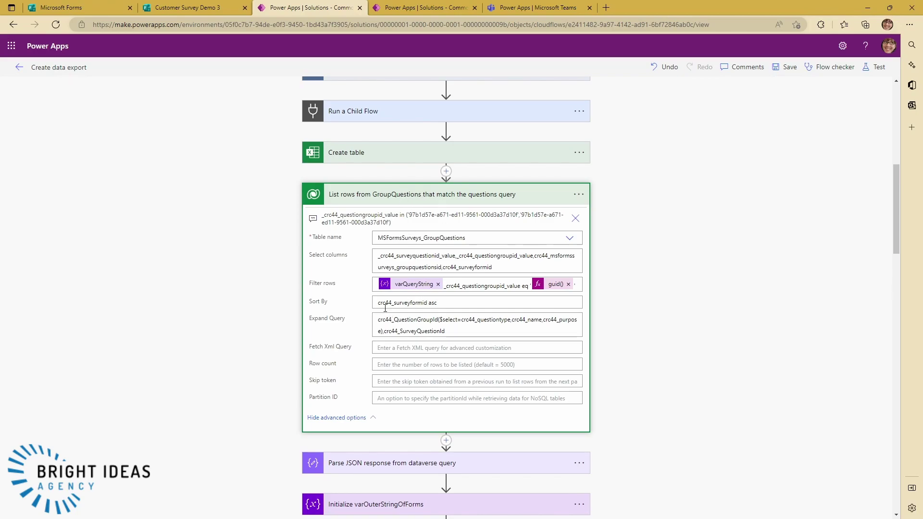
# Expand "Set varLastForm to the current parent form value" inside the question loop to view its variable name and value.
pyautogui.scroll(-8, 645, 364)
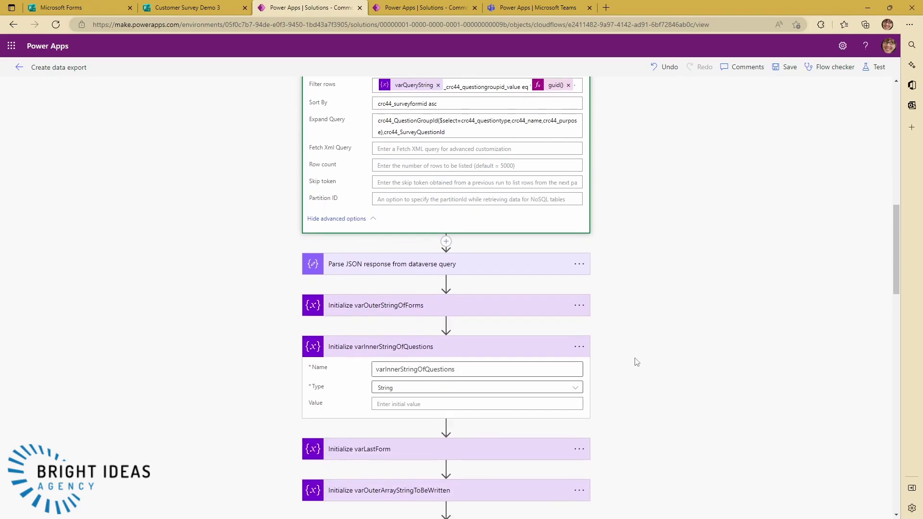
pyautogui.scroll(-3, 386, 177)
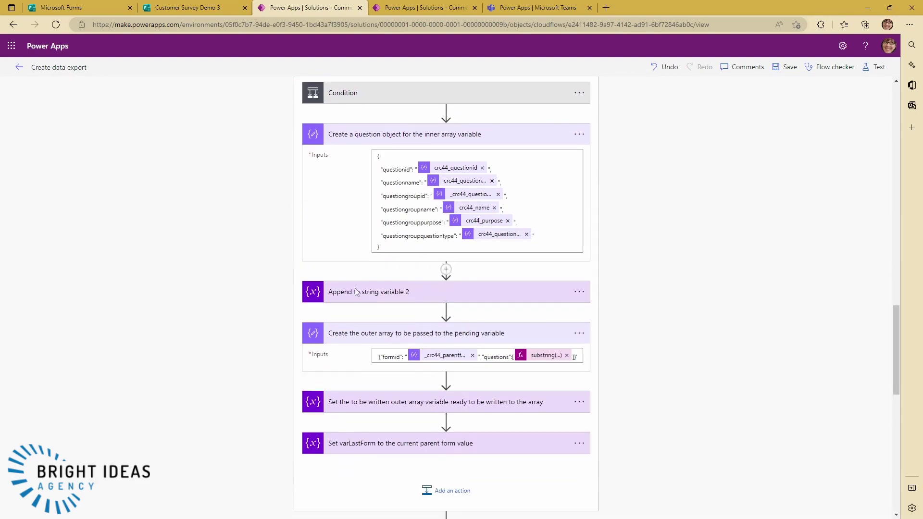
pyautogui.click(381, 417)
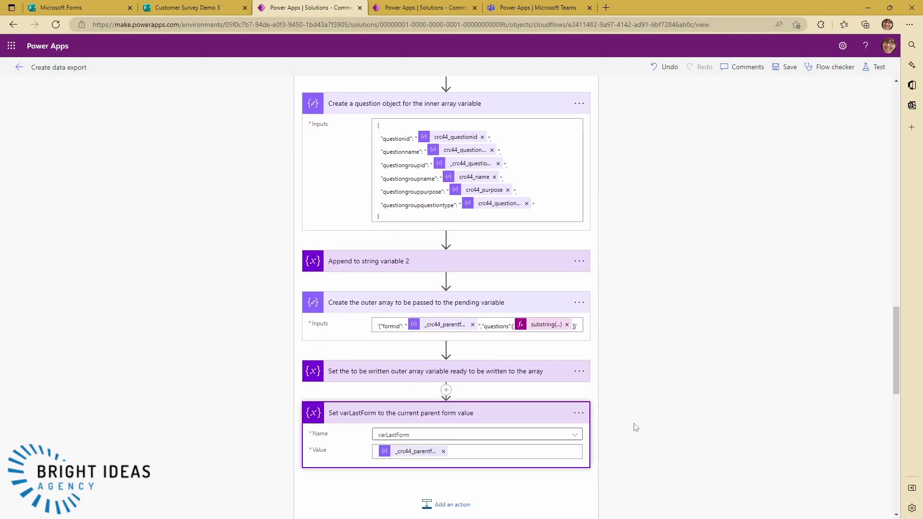
pyautogui.scroll(-2, 625, 427)
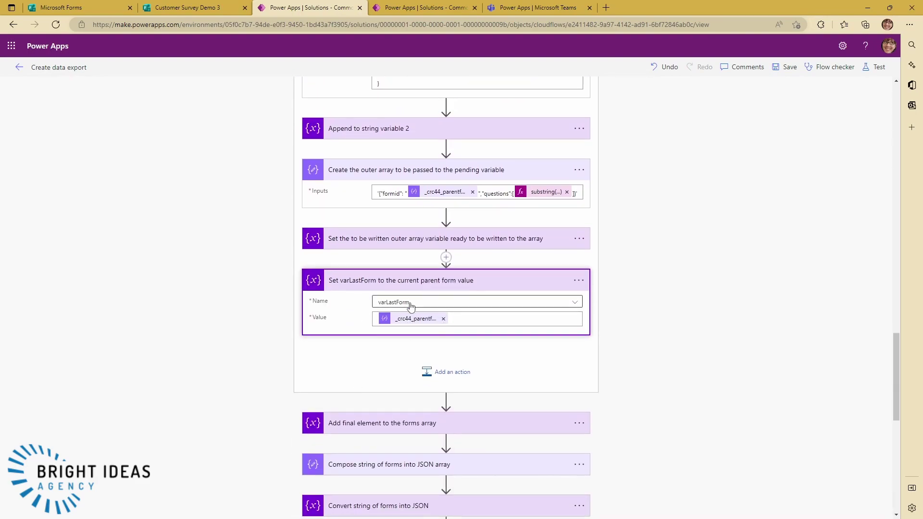
# Expand the loop's Condition and review its varLastForm comparison and branches alongside the action that sets varLastForm.
pyautogui.scroll(5, 385, 260)
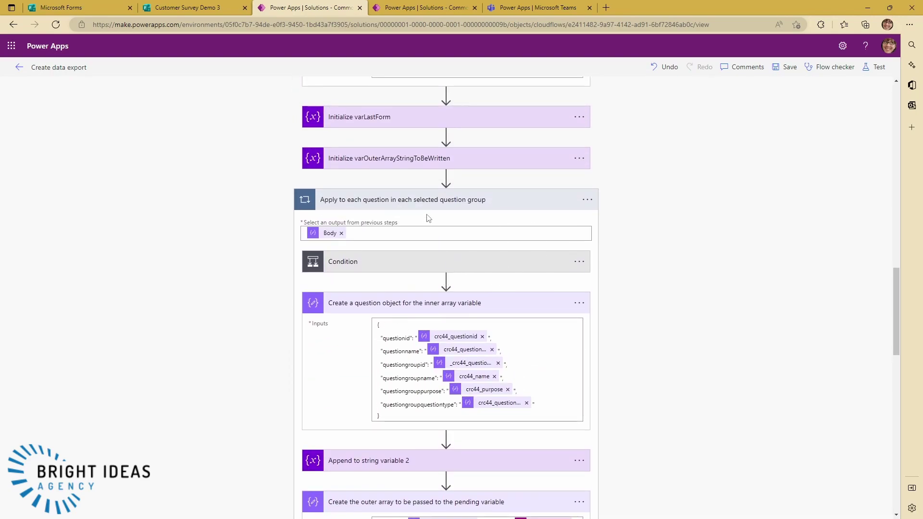
pyautogui.click(378, 266)
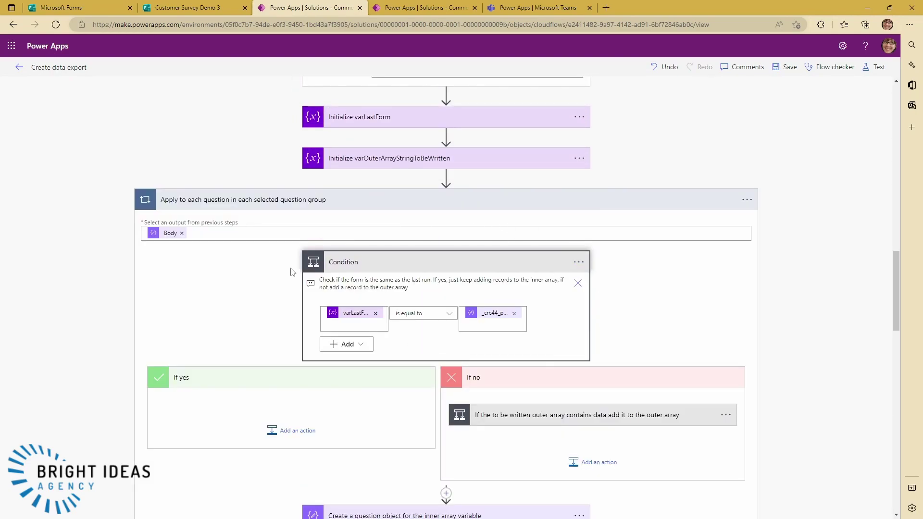
pyautogui.scroll(-4, 351, 401)
pyautogui.scroll(-3, 352, 400)
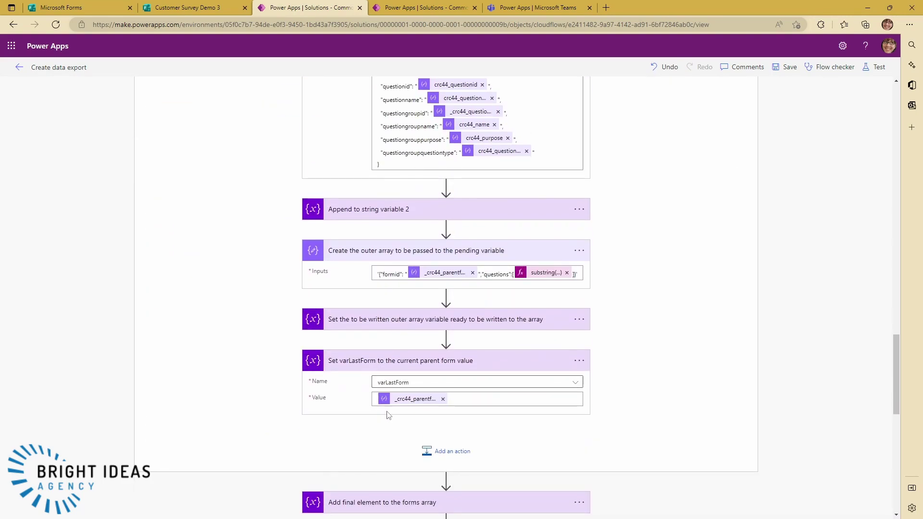
pyautogui.scroll(4, 384, 408)
pyautogui.scroll(3, 382, 398)
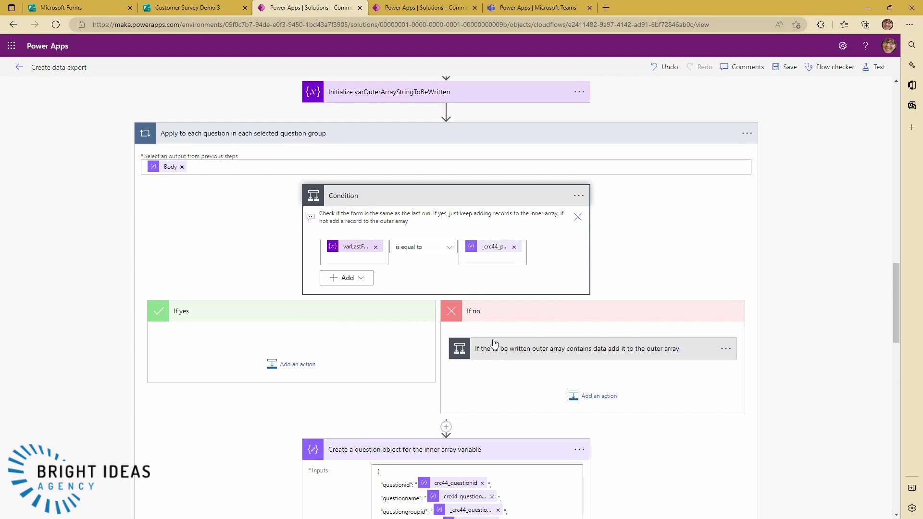
pyautogui.scroll(-3, 497, 337)
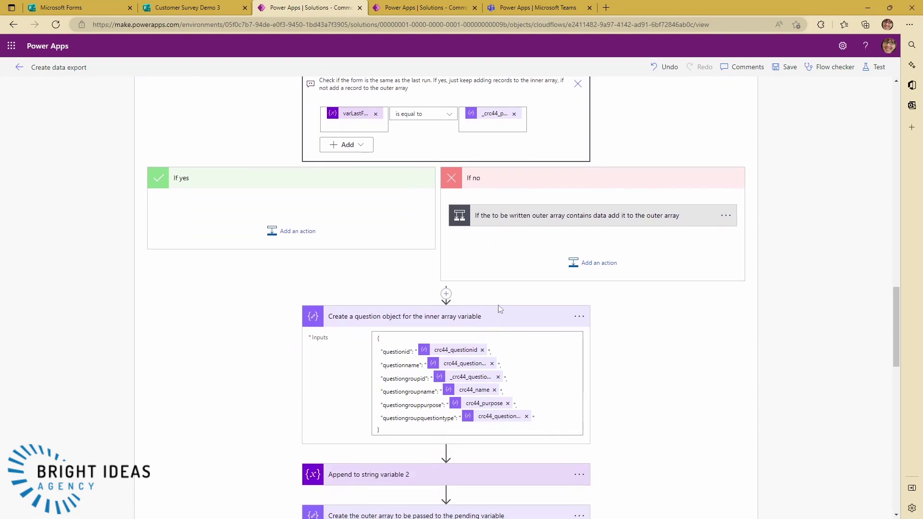
# Expand the nested condition "If the to be written outer array contains data add it to the outer array" and review its branch actions.
pyautogui.click(495, 218)
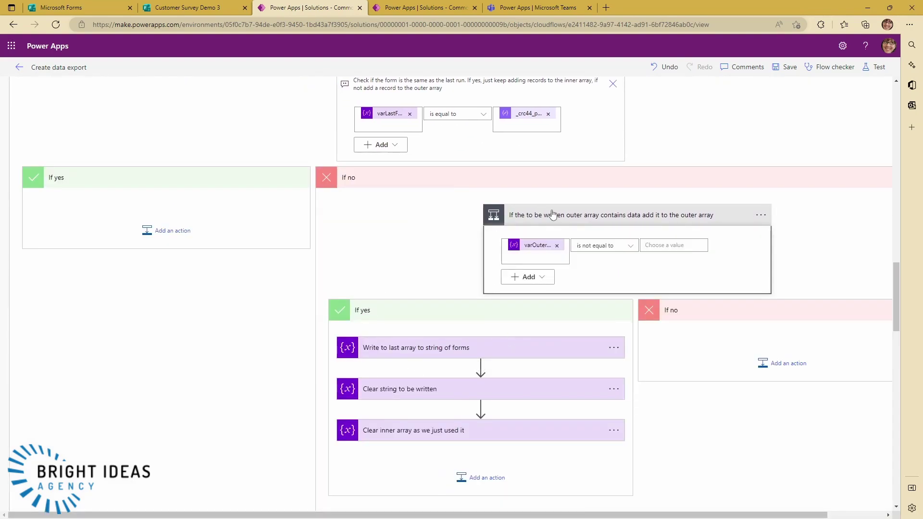
pyautogui.scroll(3, 432, 391)
pyautogui.scroll(4, 432, 391)
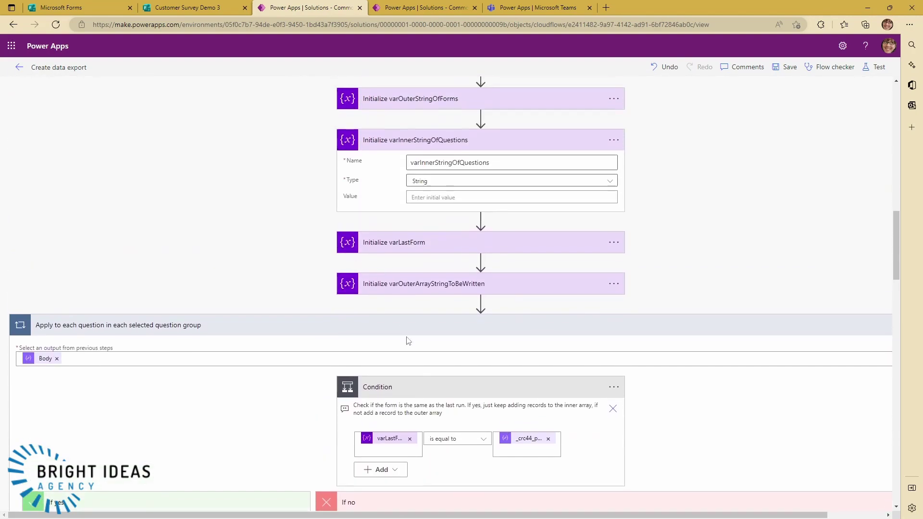
pyautogui.scroll(-4, 402, 382)
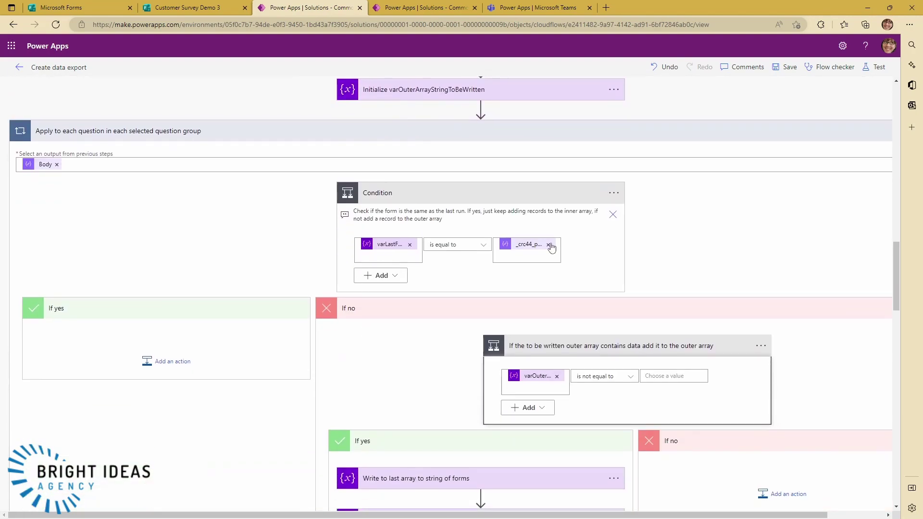
pyautogui.scroll(-11, 401, 399)
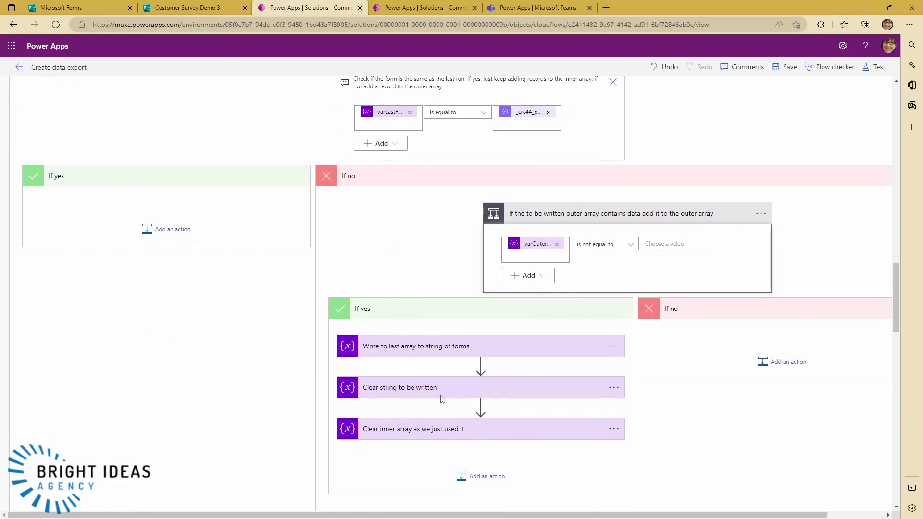
# Review the actions following the question loop, from adding the final forms array element through JSON parsing, variable initialization and the closing actions.
pyautogui.scroll(-5, 425, 365)
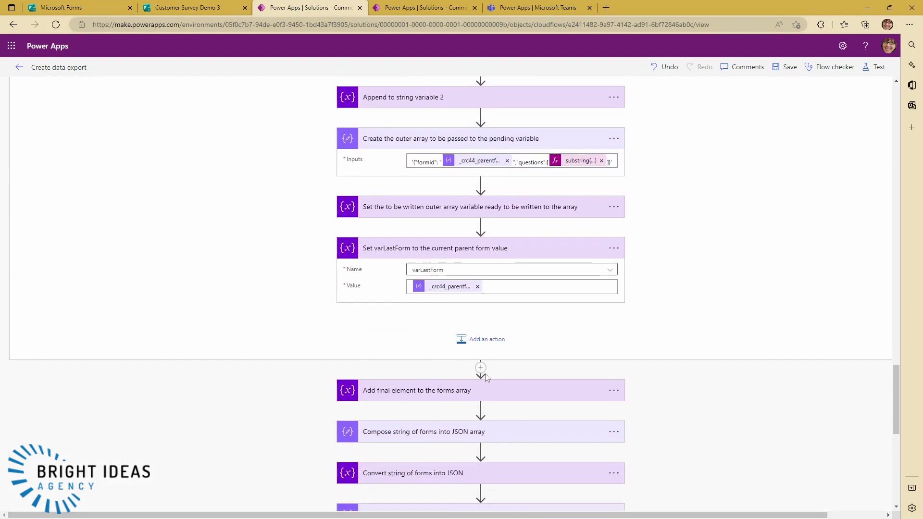
pyautogui.scroll(-1, 490, 362)
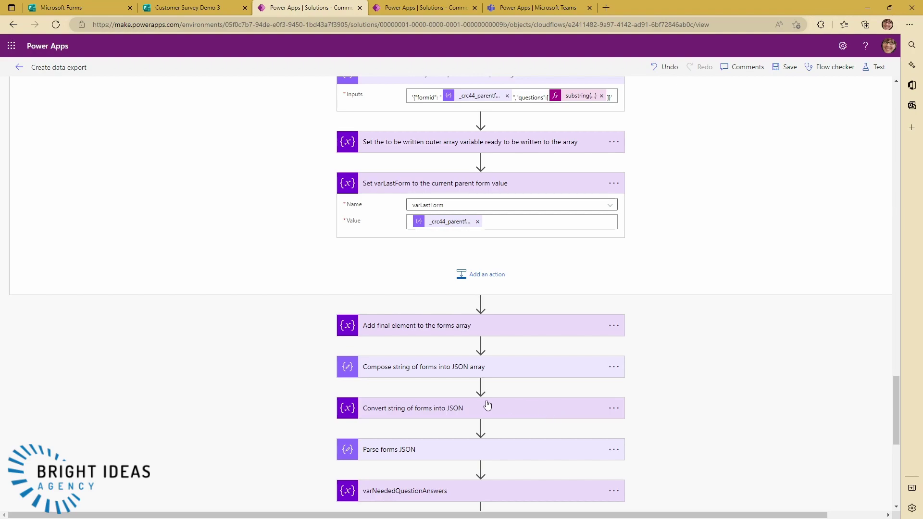
pyautogui.scroll(-3, 461, 385)
pyautogui.scroll(-2, 463, 375)
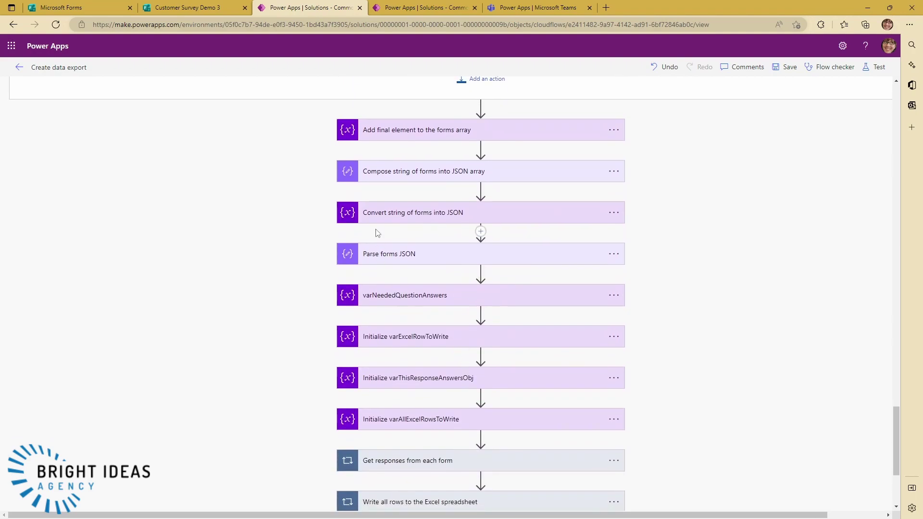
pyautogui.scroll(-2, 432, 303)
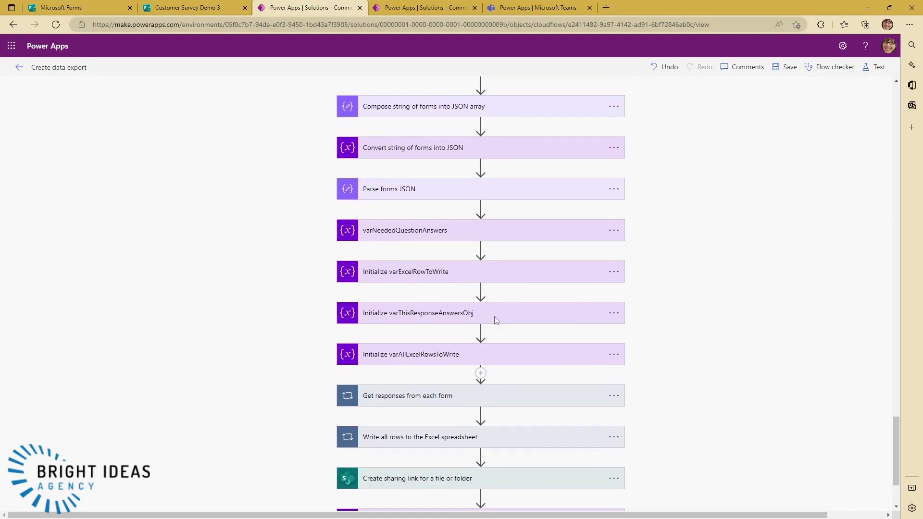
pyautogui.scroll(-2, 356, 231)
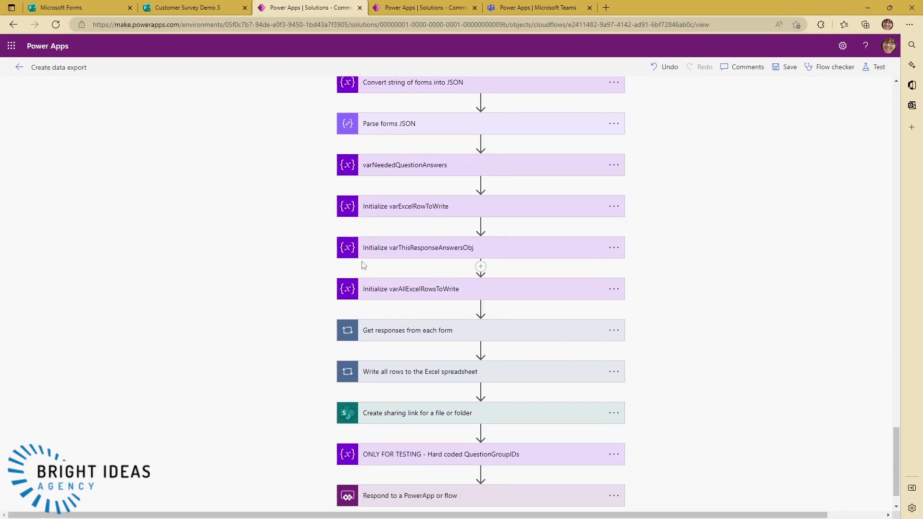
pyautogui.scroll(-1, 337, 312)
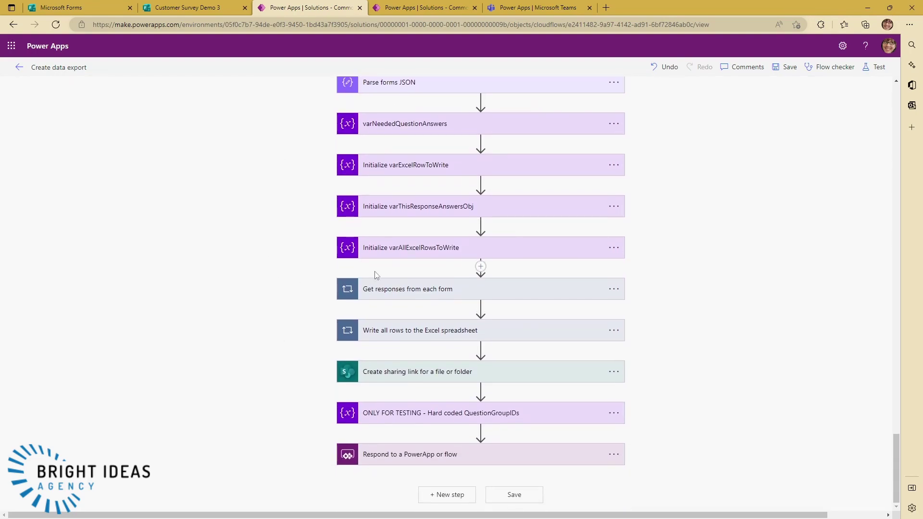
# Expand the "Get responses from each form" loop and its "Get the responses from the form" request to review the site address, method and URI.
pyautogui.click(409, 291)
pyautogui.scroll(-2, 377, 212)
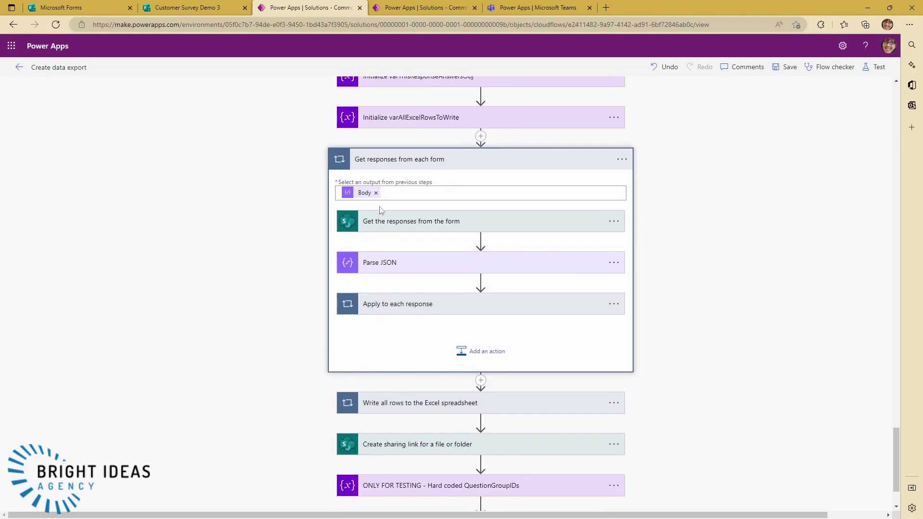
pyautogui.click(377, 222)
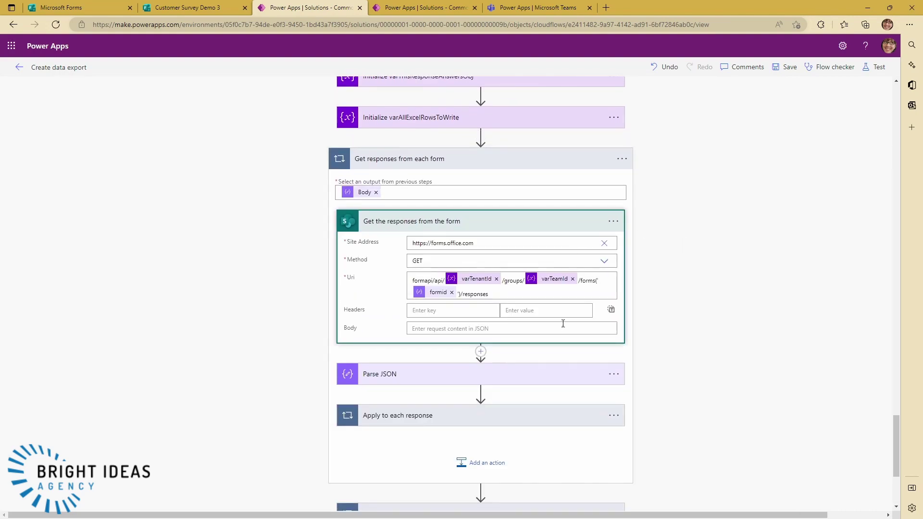
pyautogui.scroll(3, 480, 241)
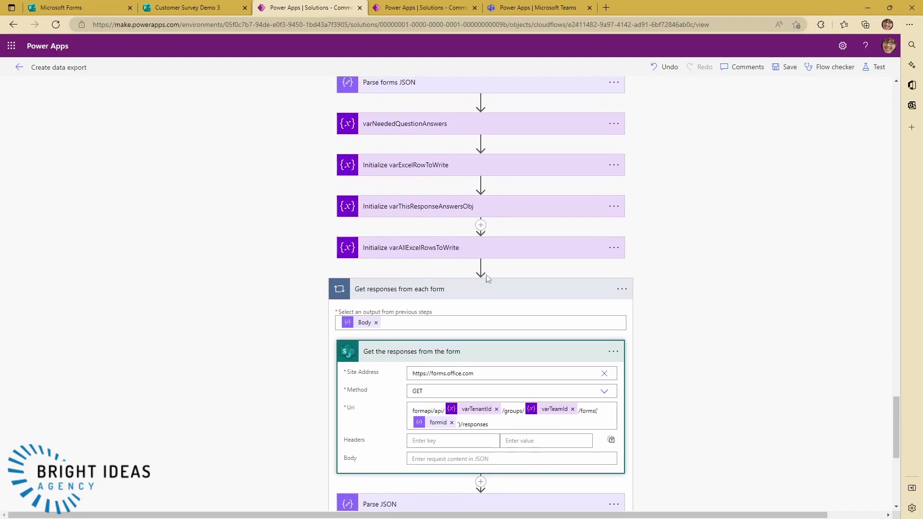
pyautogui.scroll(-3, 514, 386)
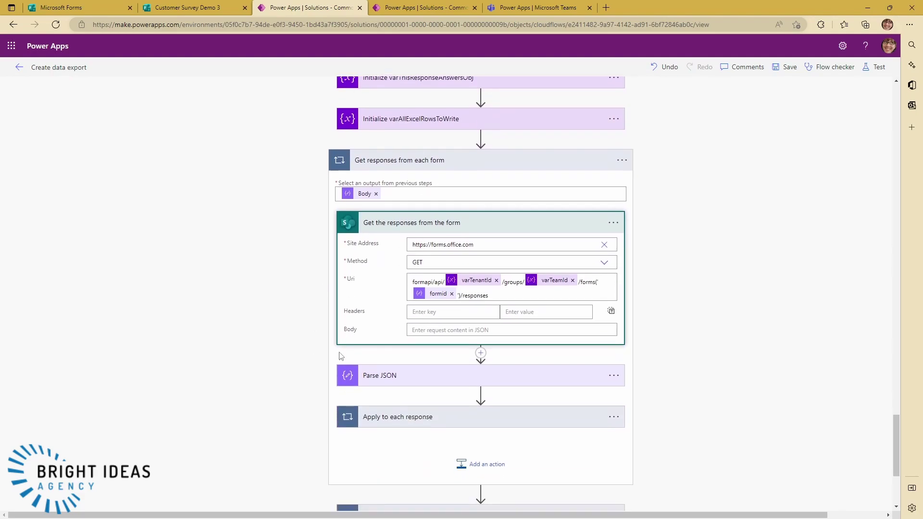
# Expand the Parse JSON action inside the form responses loop to review its content and schema.
pyautogui.click(382, 310)
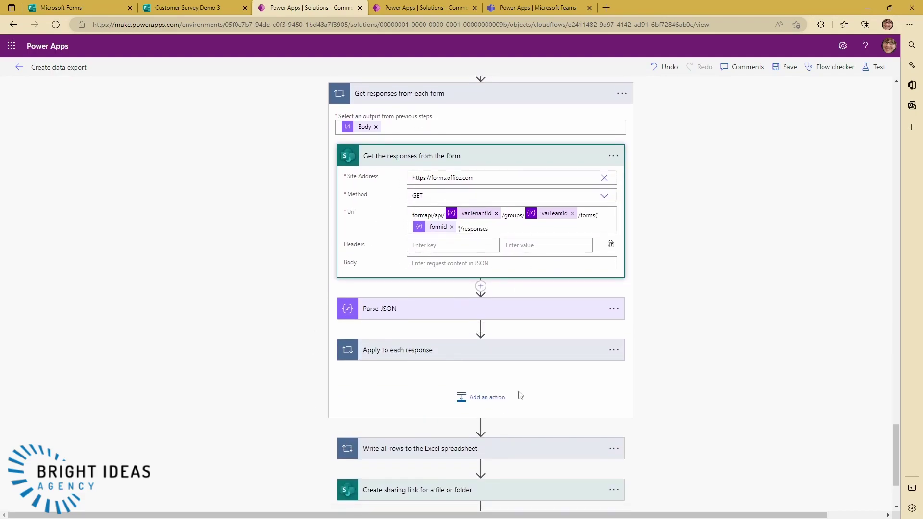
pyautogui.scroll(-1, 553, 356)
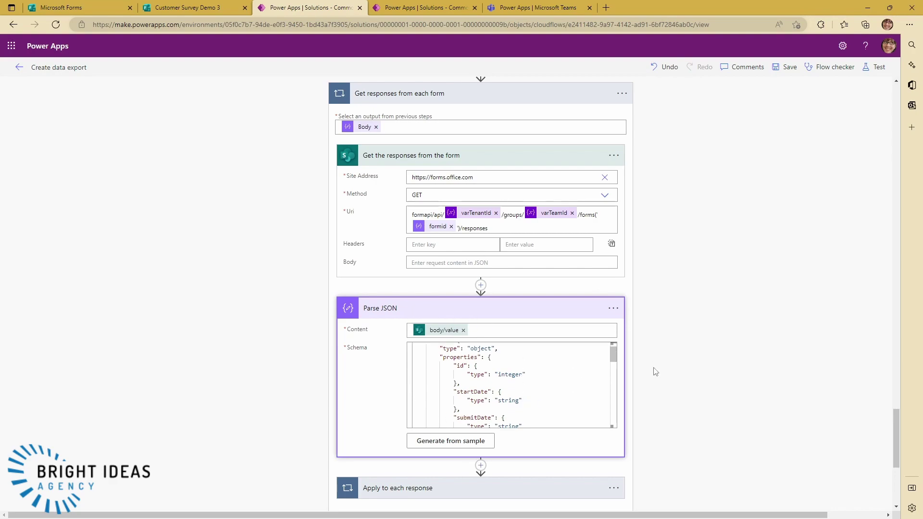
pyautogui.scroll(-4, 663, 351)
pyautogui.scroll(2, 464, 291)
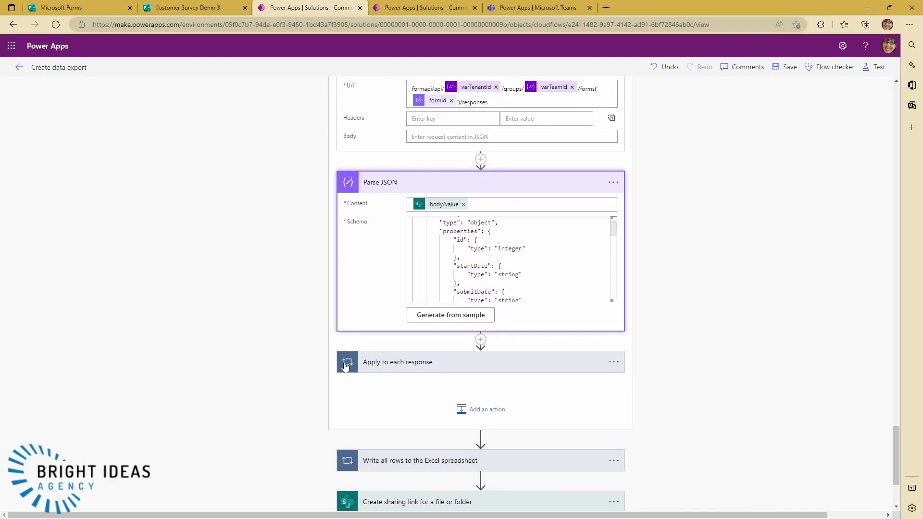
# Expand the "Apply to each response" loop and review its input alongside the actions nested inside it.
pyautogui.click(400, 362)
pyautogui.scroll(-2, 612, 355)
pyautogui.scroll(3, 449, 204)
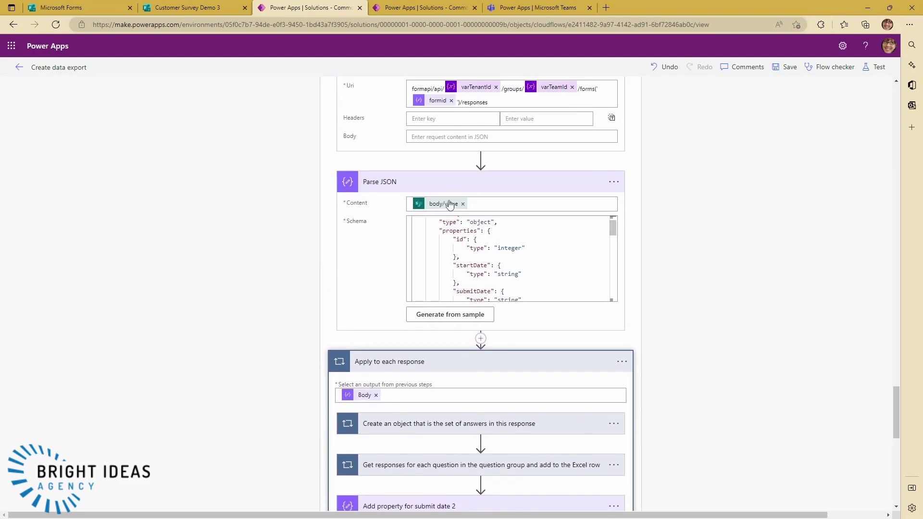
pyautogui.scroll(-4, 438, 435)
pyautogui.scroll(-3, 670, 359)
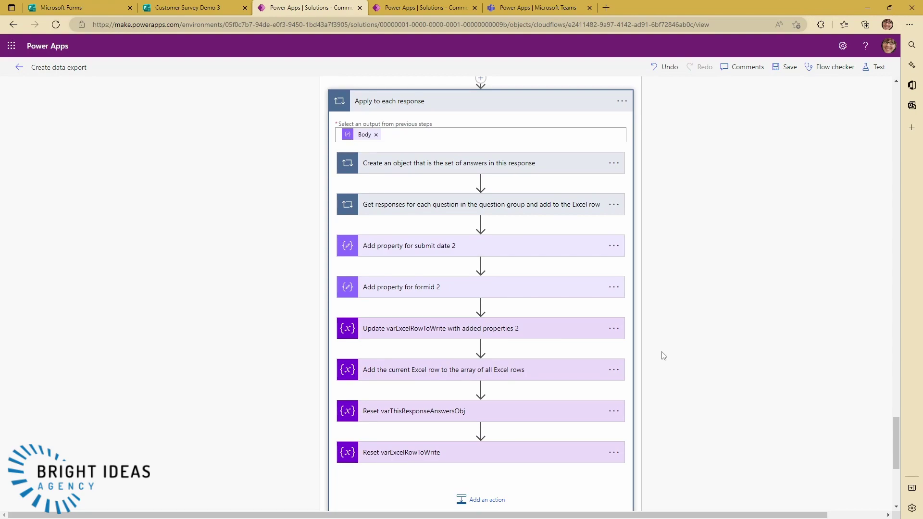
# Expand "Create an object that is the set of answers in this response" and inspect the expression supplying its input.
pyautogui.click(417, 162)
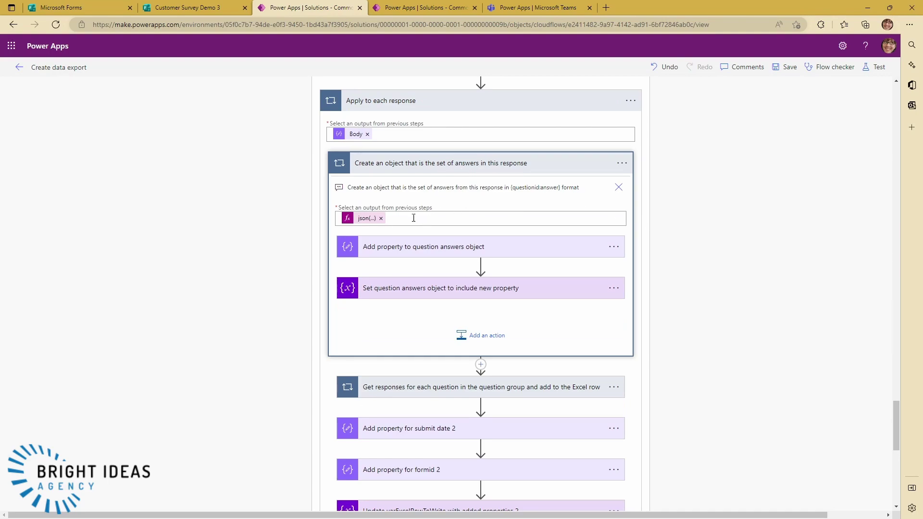
pyautogui.scroll(2, 510, 237)
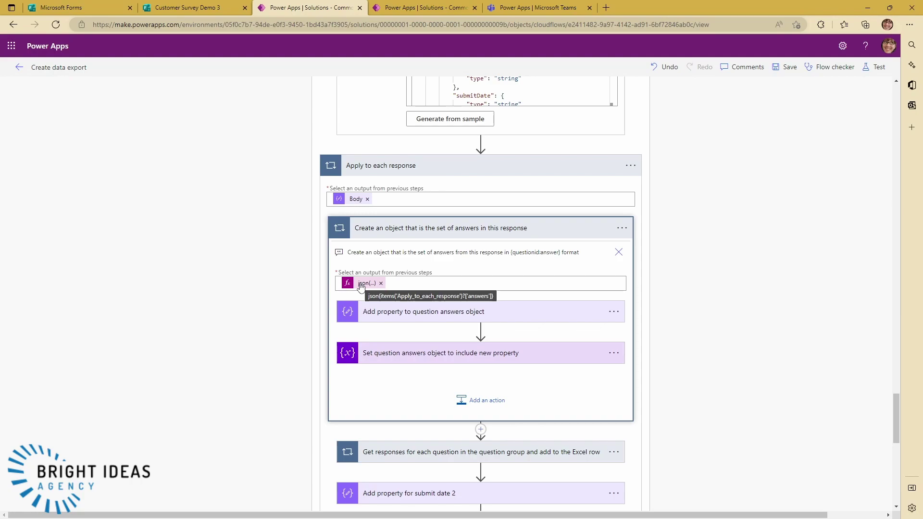
pyautogui.scroll(-1, 660, 291)
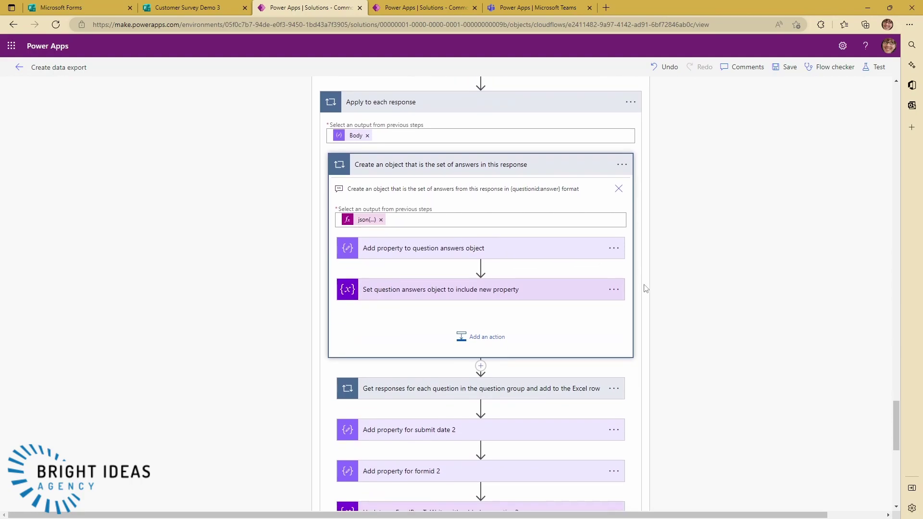
# Expand "Add property to question answers object" and review its addProperty input in relation to the surrounding response actions.
pyautogui.click(391, 251)
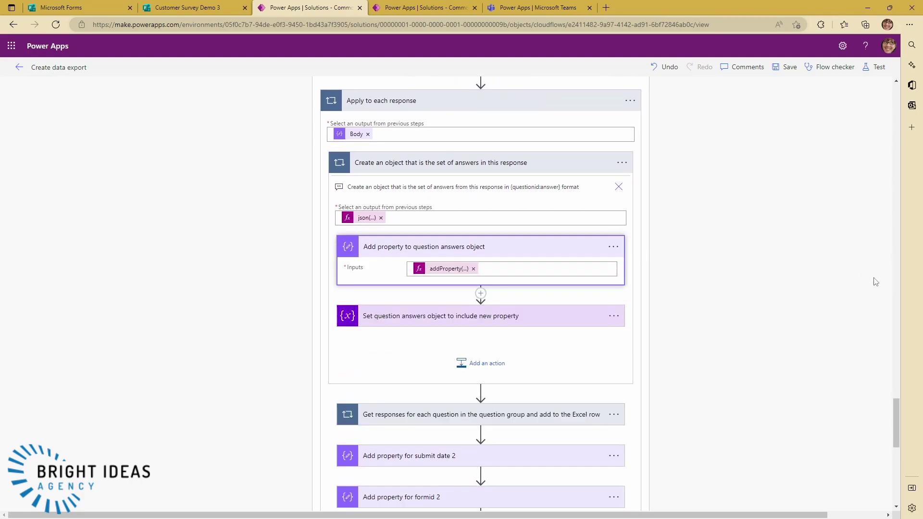
pyautogui.scroll(-2, 676, 303)
pyautogui.scroll(3, 686, 309)
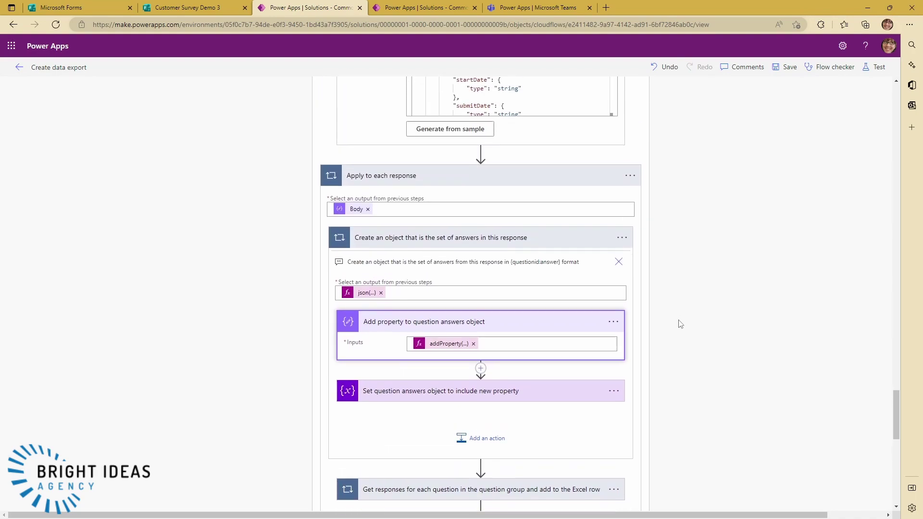
pyautogui.scroll(-1, 670, 326)
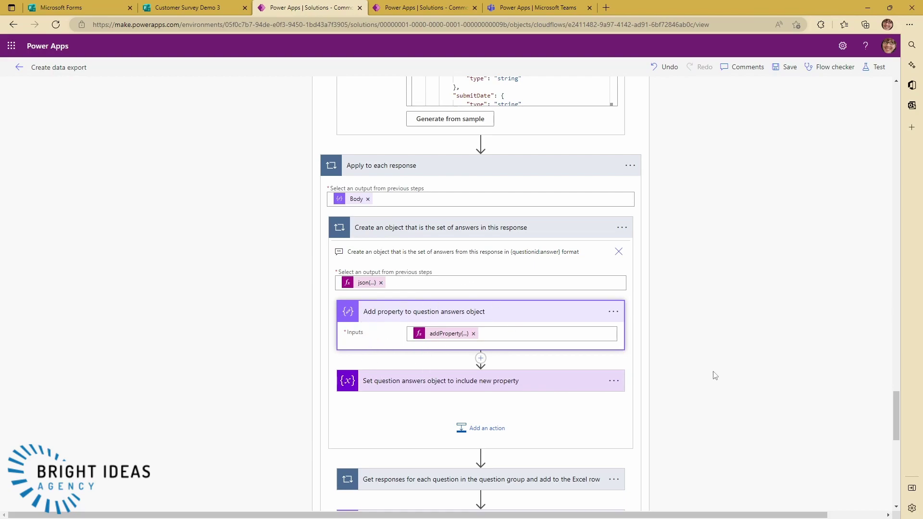
pyautogui.scroll(-3, 715, 375)
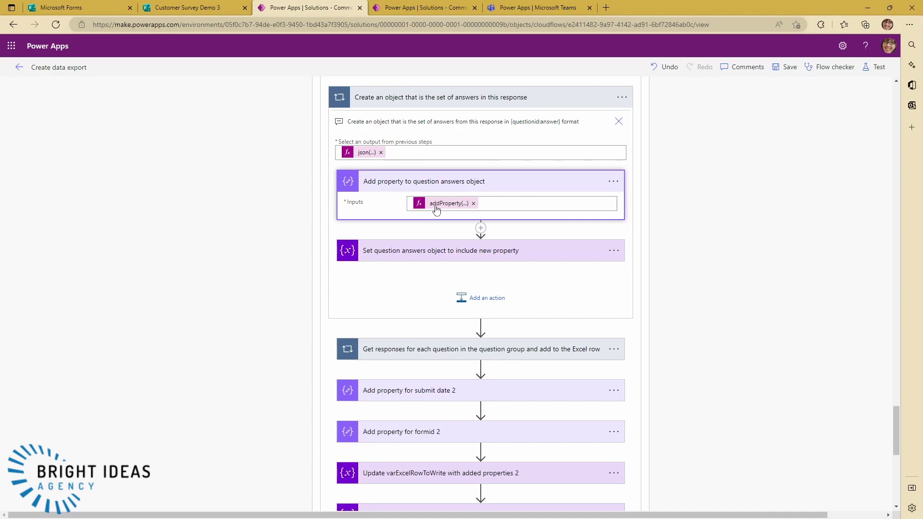
pyautogui.scroll(-3, 435, 235)
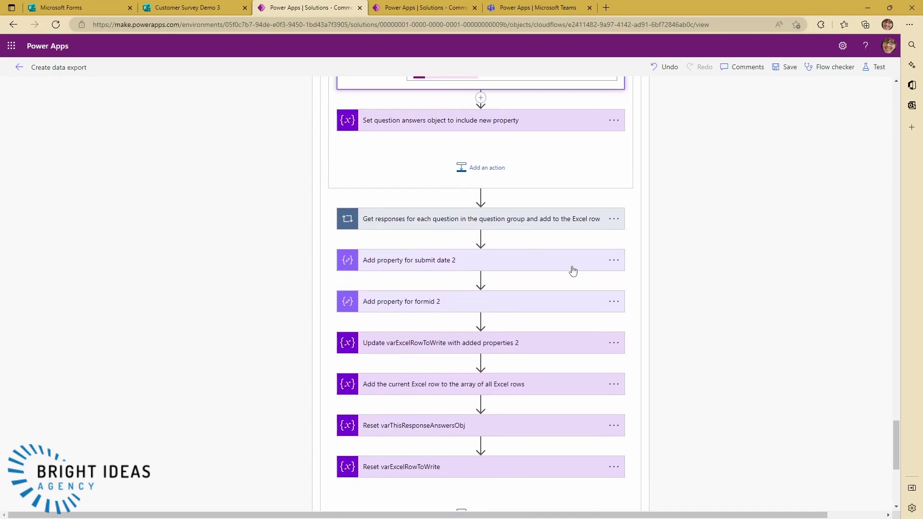
pyautogui.scroll(3, 562, 264)
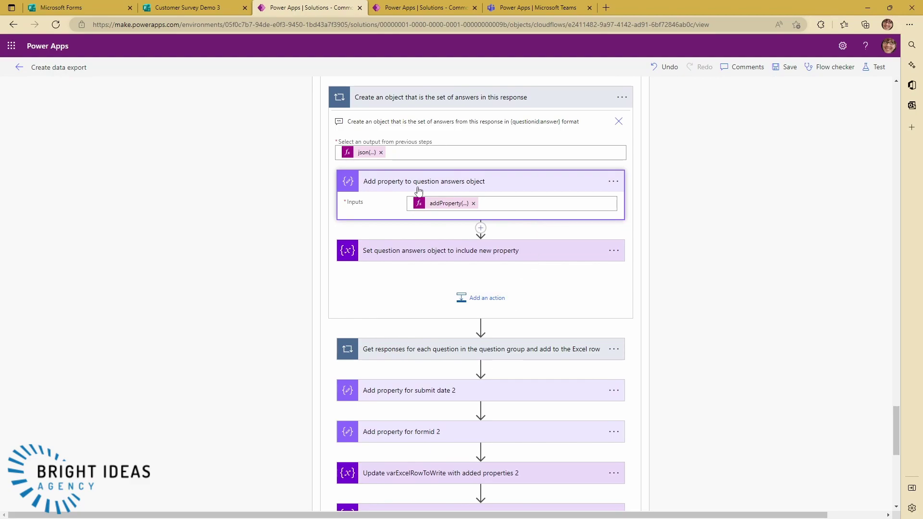
pyautogui.scroll(-3, 484, 209)
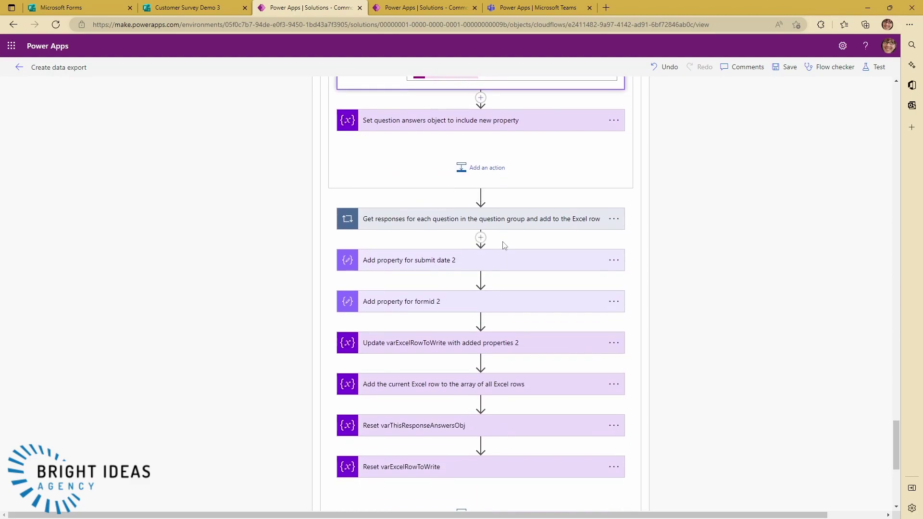
# Expand "Get responses for each question in the question group and add to the Excel row" and review its questions input and property actions.
pyautogui.click(400, 224)
pyautogui.scroll(-2, 355, 279)
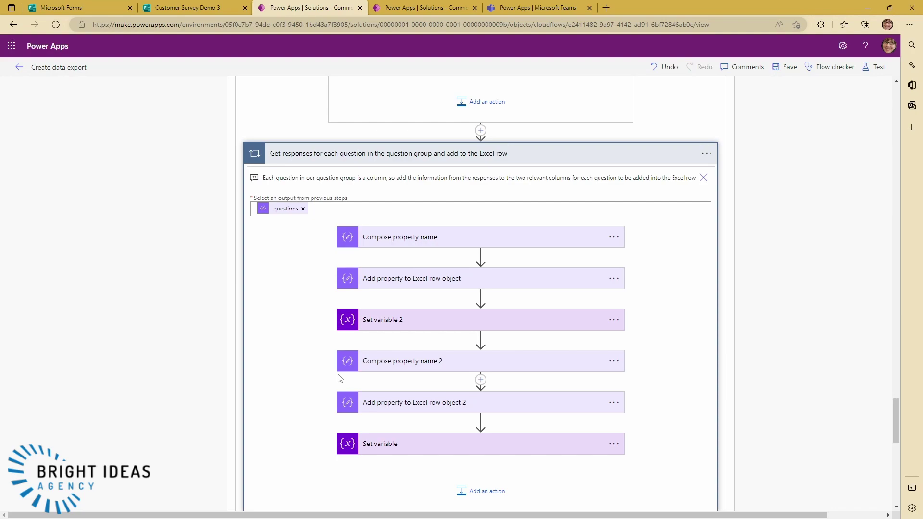
pyautogui.scroll(-2, 413, 329)
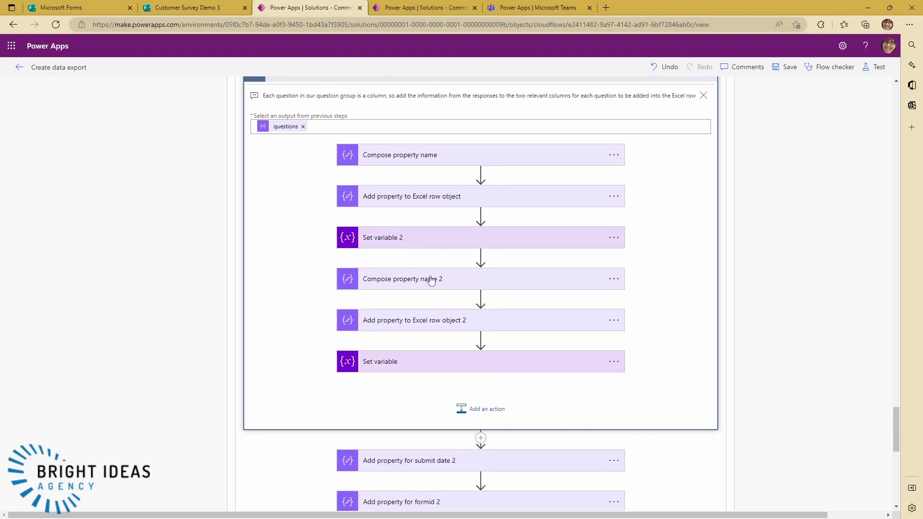
pyautogui.scroll(-2, 432, 279)
pyautogui.scroll(4, 418, 284)
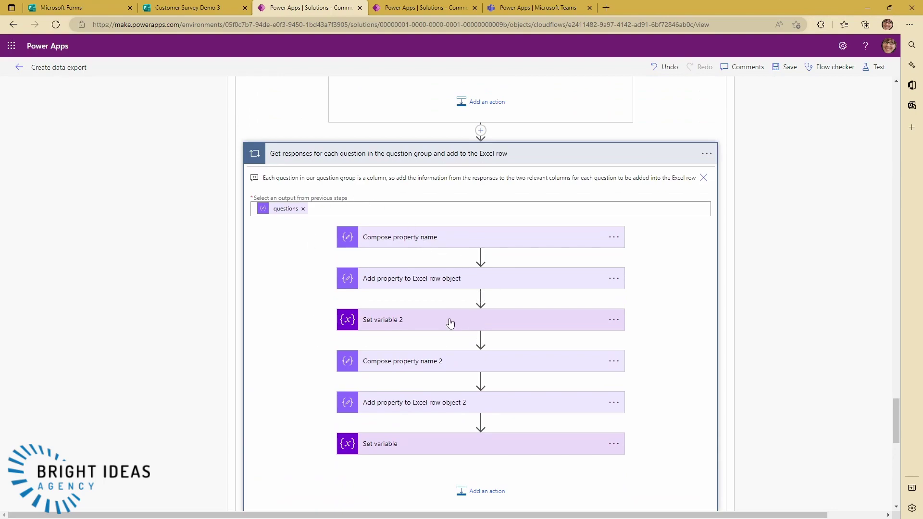
pyautogui.scroll(-2, 455, 307)
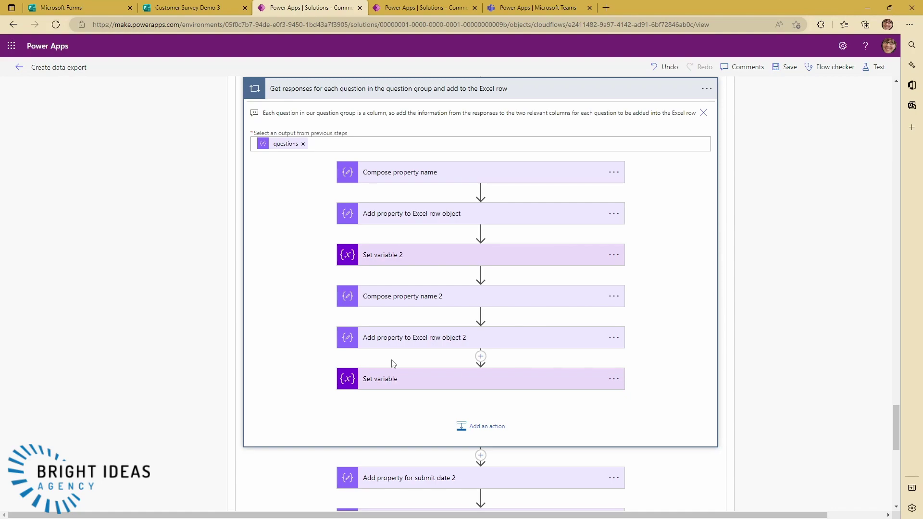
# Review the remaining response loop actions for submit date, form ID, adding the Excel row to the array and resetting variables.
pyautogui.scroll(-3, 400, 321)
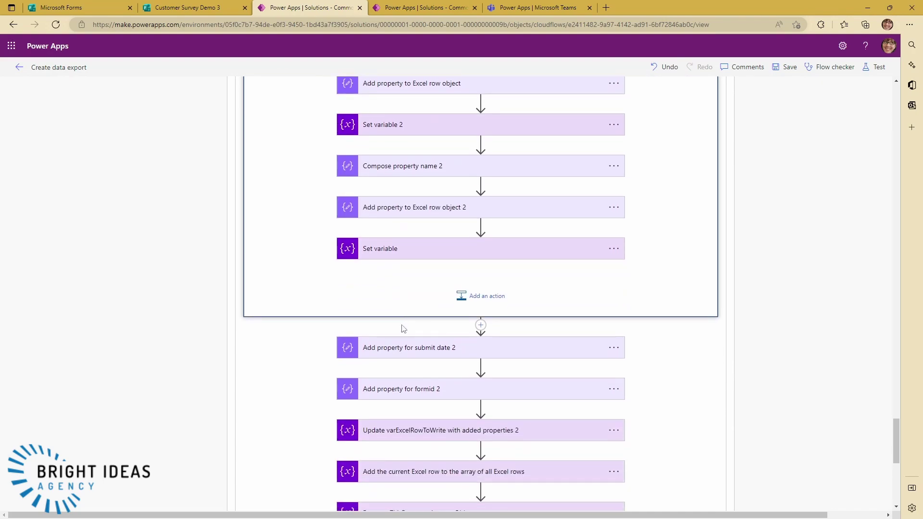
pyautogui.scroll(-6, 404, 331)
pyautogui.scroll(-2, 425, 335)
pyautogui.scroll(2, 505, 340)
pyautogui.scroll(2, 393, 389)
pyautogui.scroll(-3, 387, 351)
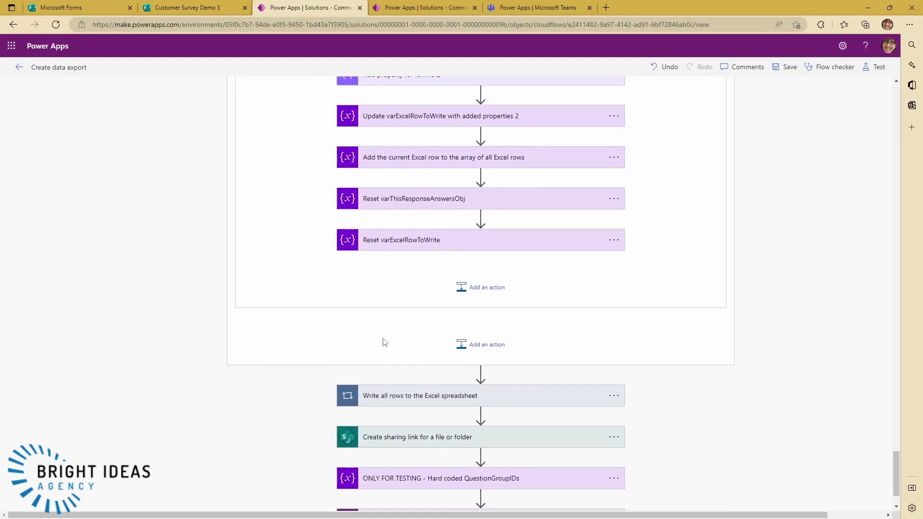
pyautogui.scroll(4, 385, 344)
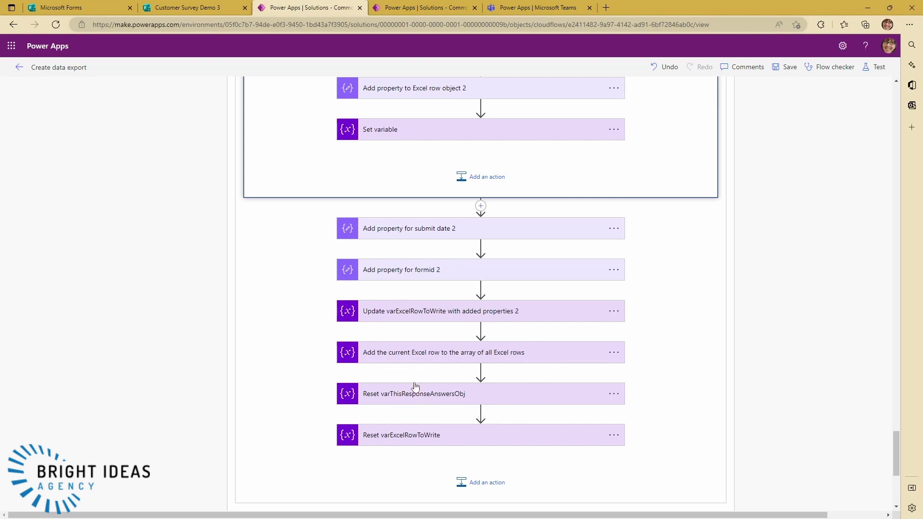
pyautogui.scroll(-1, 390, 359)
pyautogui.scroll(-2, 364, 190)
# Expand the "Write all rows to the Excel spreadsheet" loop to view its input variable and nested row action.
pyautogui.scroll(10, 377, 279)
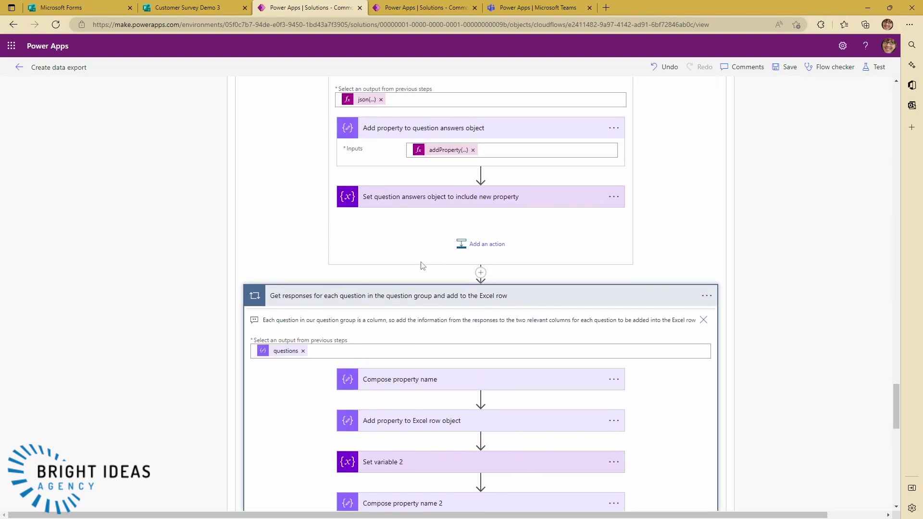
pyautogui.scroll(-10, 402, 380)
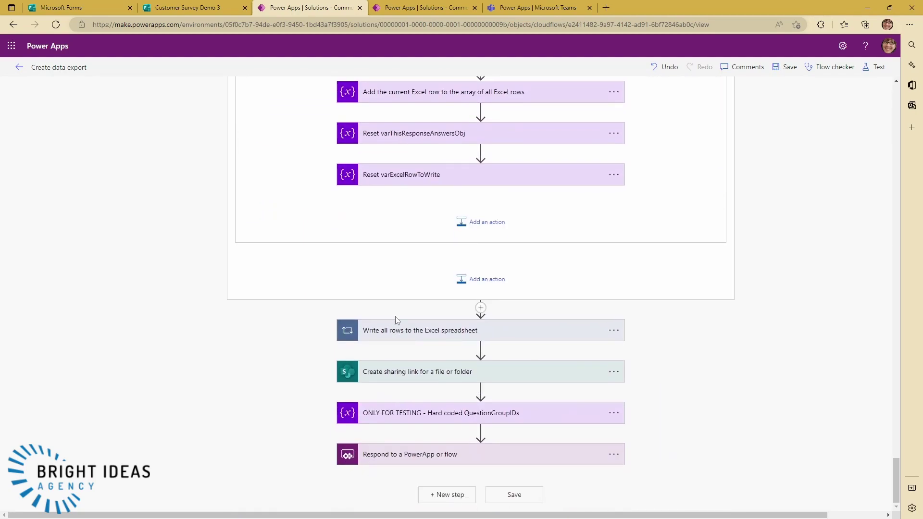
pyautogui.click(401, 332)
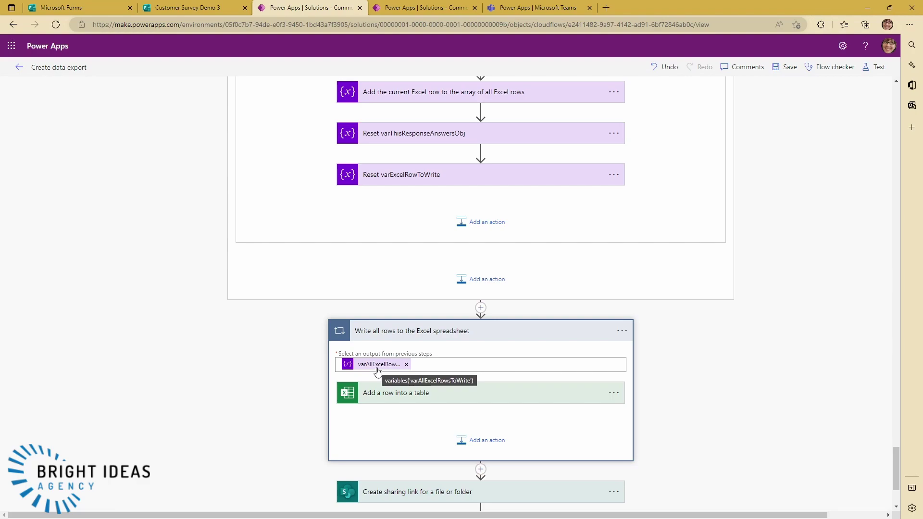
# Expand "Add a row into a table" in the Excel writing loop and review its location, file, table and row inputs.
pyautogui.click(396, 403)
pyautogui.scroll(-2, 712, 434)
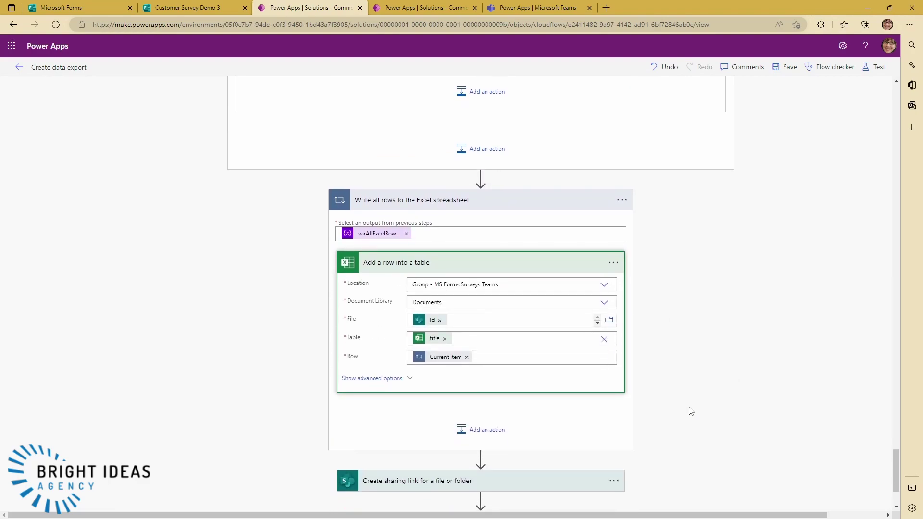
pyautogui.scroll(-1, 691, 412)
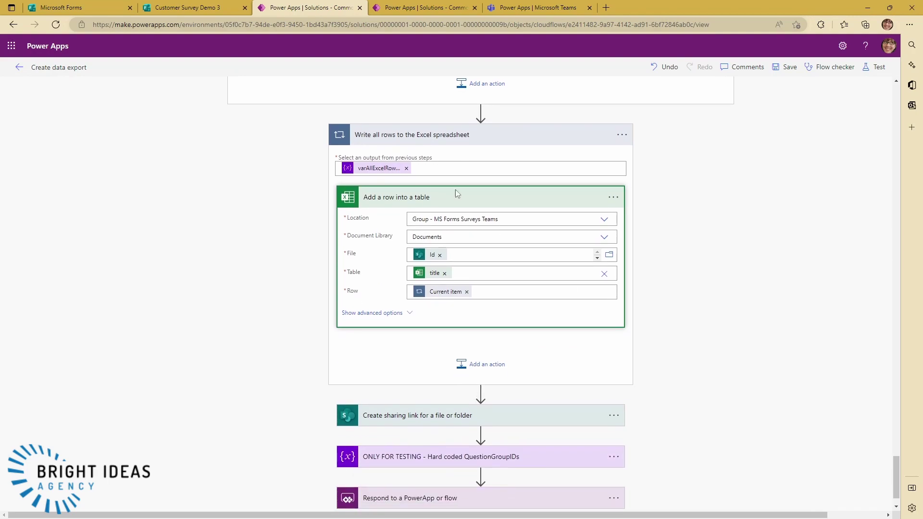
# Switch to Microsoft Teams and open the "Data Export - My Test Export" workbook from the General channel files of MS Forms Surveys Teams.
pyautogui.click(499, 14)
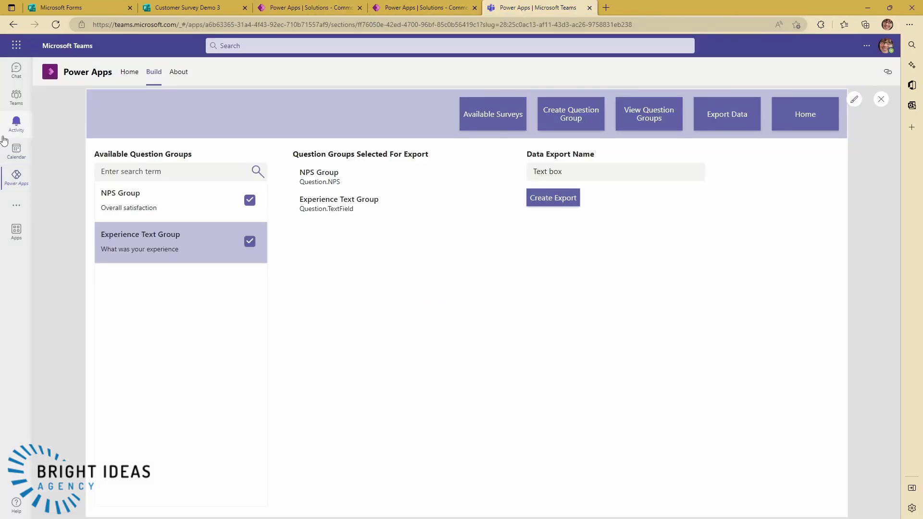
pyautogui.click(16, 96)
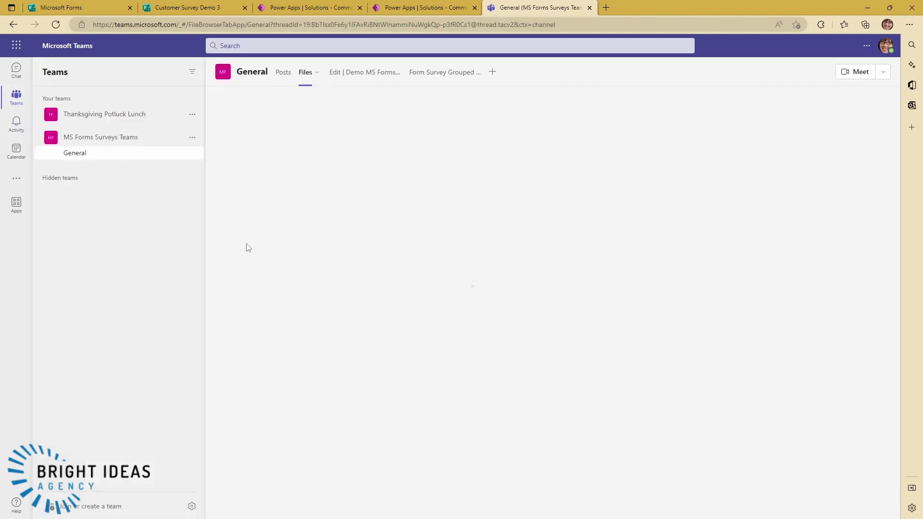
pyautogui.click(287, 166)
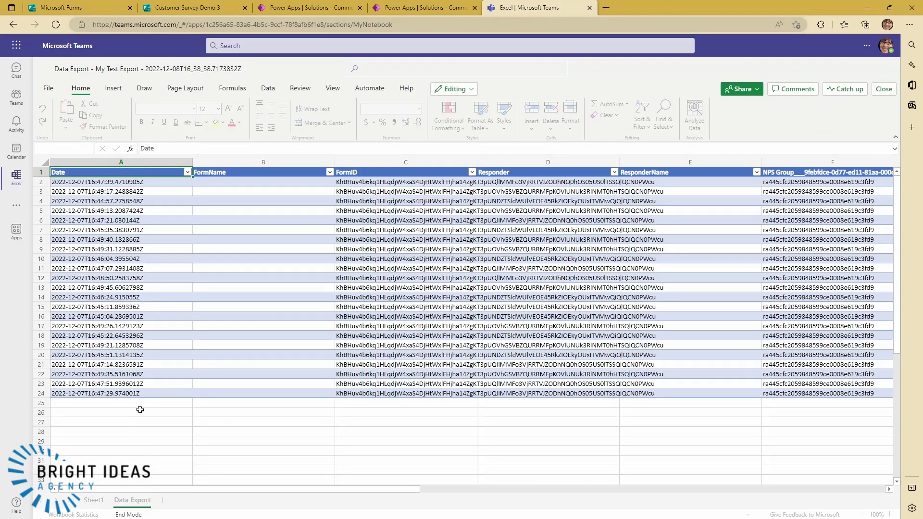
# Examine the exported rows on the Data Export sheet across all columns, from Date to Experience Text Group.
pyautogui.click(217, 260)
pyautogui.press('Left')
pyautogui.press('Right')
pyautogui.press('Right')
pyautogui.press('Right')
pyautogui.press('Right')
pyautogui.press('Right')
pyautogui.press('Right')
pyautogui.press('Right')
pyautogui.press('Right')
pyautogui.press('Right')
pyautogui.press('Right')
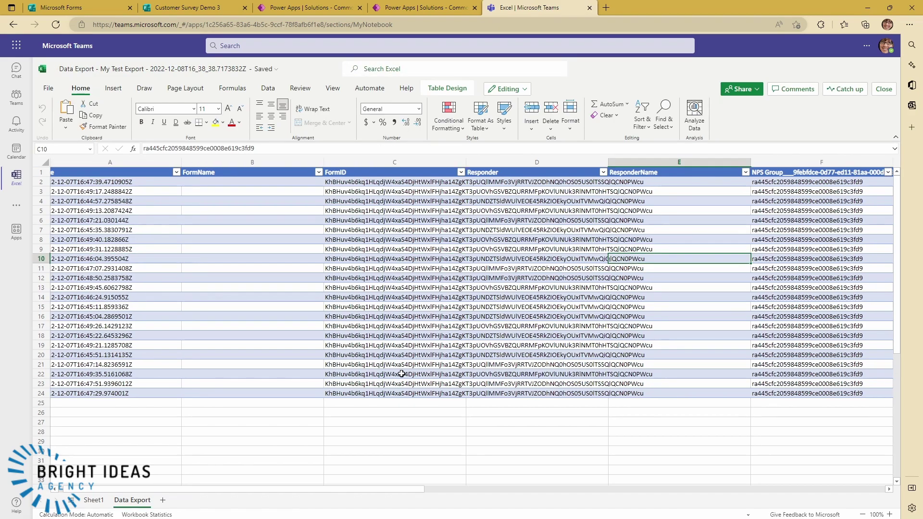
pyautogui.press('Left')
pyautogui.press('Left')
pyautogui.press('Left')
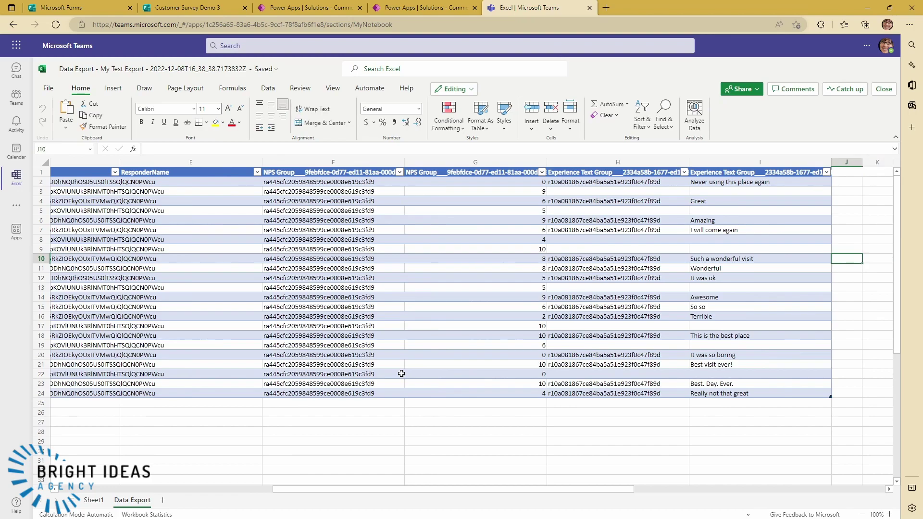
pyautogui.press('Left')
pyautogui.press('Left')
pyautogui.press('Up')
pyautogui.press('Up')
pyautogui.press('Left')
pyautogui.press('Left')
pyautogui.press('Left')
pyautogui.press('Left')
pyautogui.press('Left')
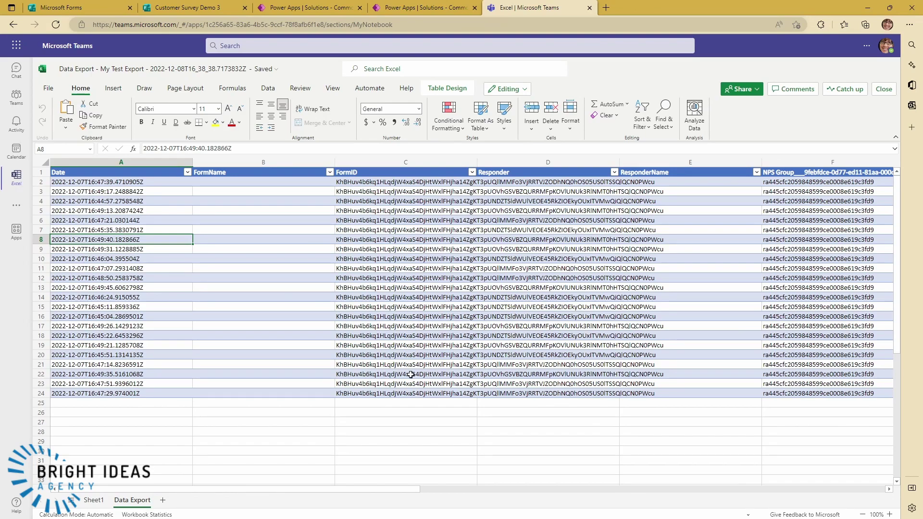
# Return to the "Create data export" flow and briefly expand "Create sharing link for a file or folder" to view its inputs.
pyautogui.click(262, 11)
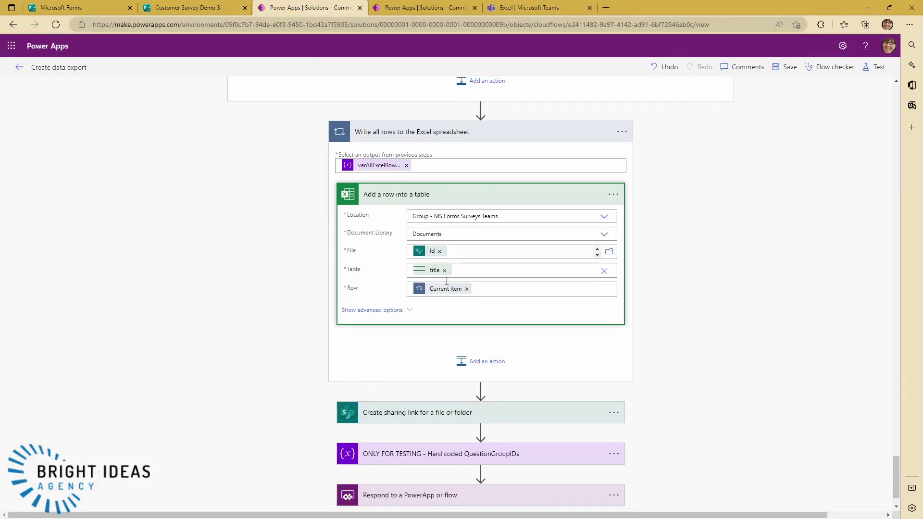
pyautogui.scroll(-1, 445, 278)
pyautogui.click(416, 372)
pyautogui.click(421, 371)
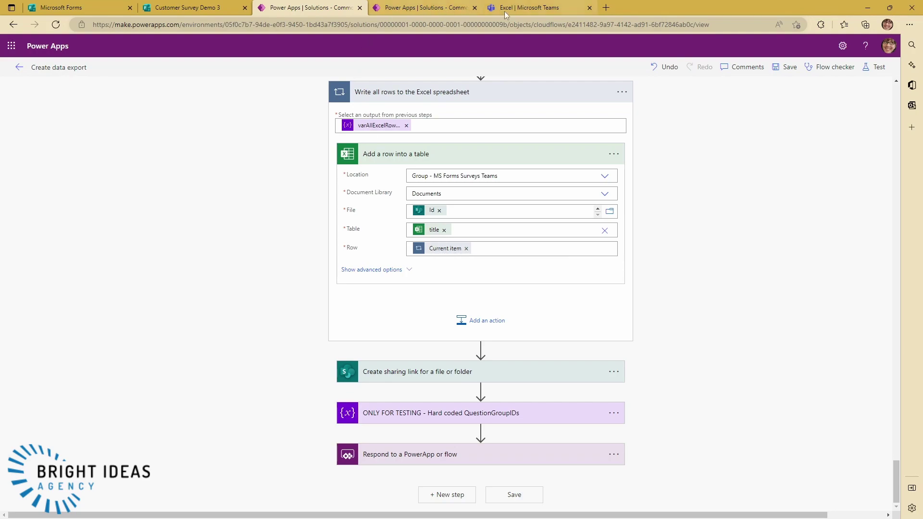
# Go back to the exported workbook in Teams and examine the FormID, NPS Group and Experience Text Group columns along row 5.
pyautogui.click(194, 8)
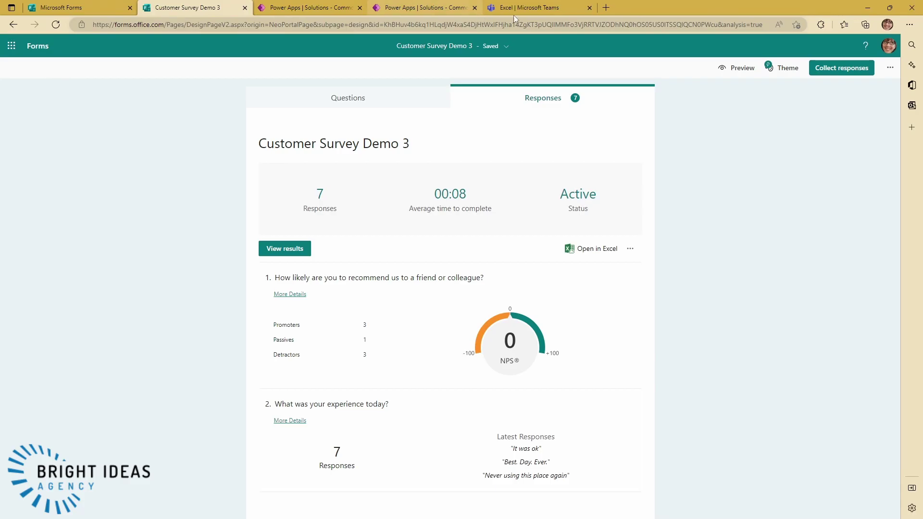
pyautogui.click(534, 8)
pyautogui.click(385, 231)
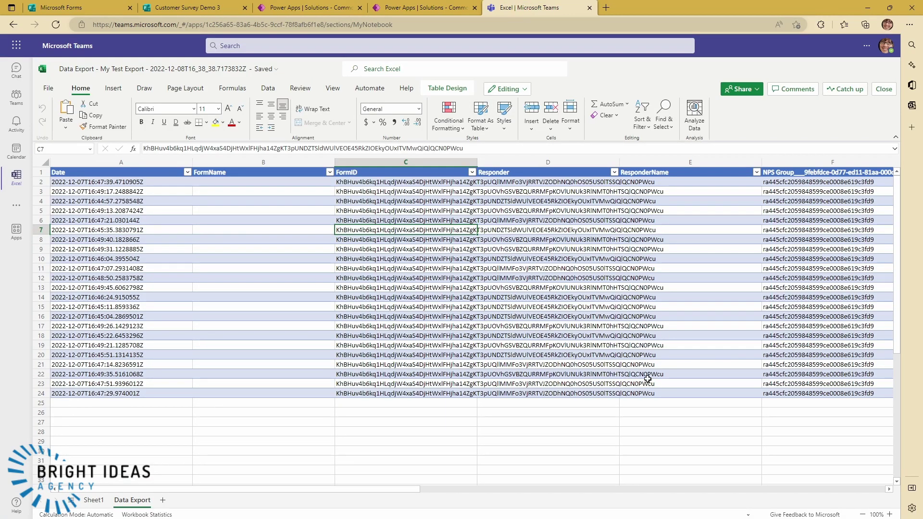
pyautogui.press('Right')
pyautogui.press('Up')
pyautogui.press('Up')
pyautogui.press('Right')
pyautogui.press('Right')
pyautogui.press('Right')
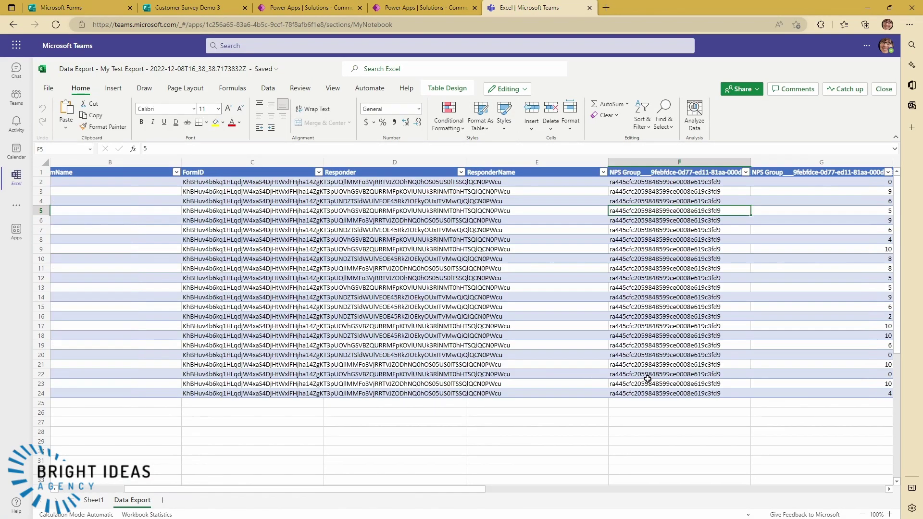
pyautogui.press('Right')
pyautogui.press('Right')
pyautogui.press('Right')
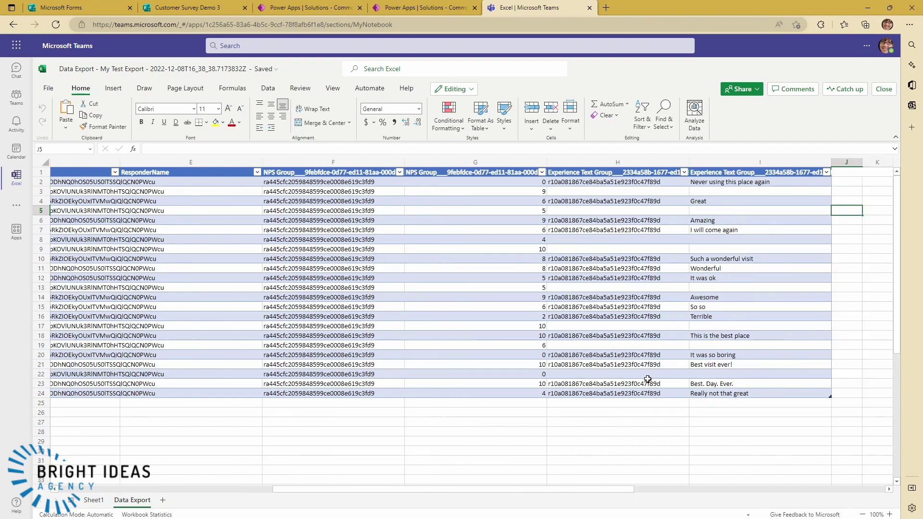
pyautogui.press('Left')
pyautogui.press('Left')
pyautogui.press('Left')
pyautogui.press('Left')
pyautogui.press('Left')
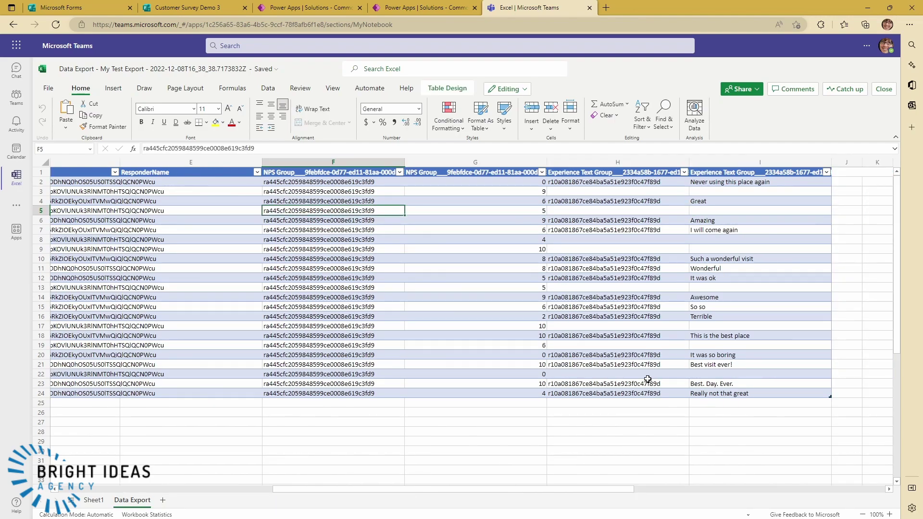
pyautogui.press('Left')
pyautogui.press('Left')
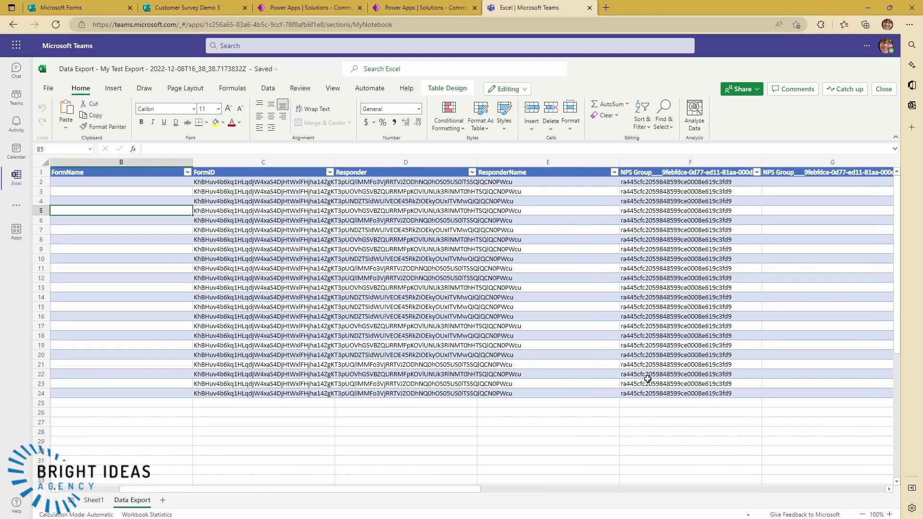
pyautogui.press('Right')
pyautogui.press('Right')
pyautogui.press('Right')
pyautogui.press('Right')
pyautogui.press('Right')
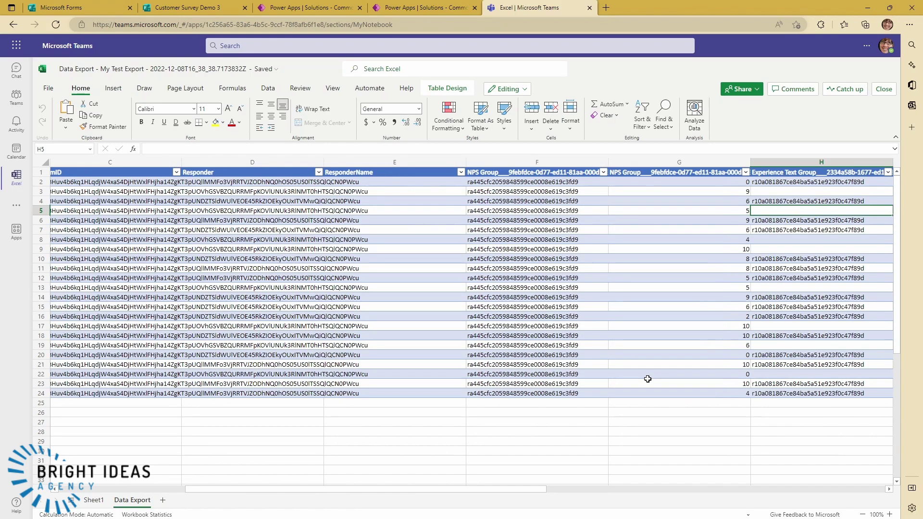
pyautogui.press('Right')
pyautogui.press('Right')
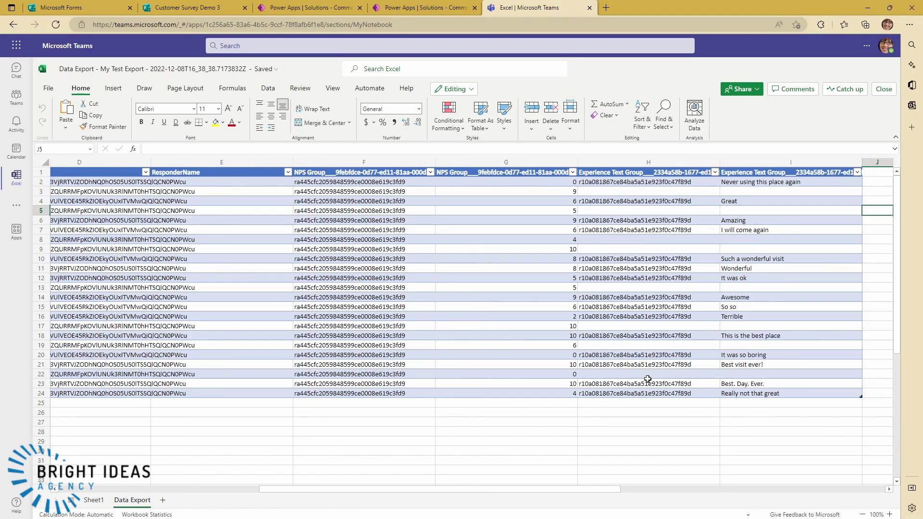
pyautogui.press('Left')
pyautogui.press('Left')
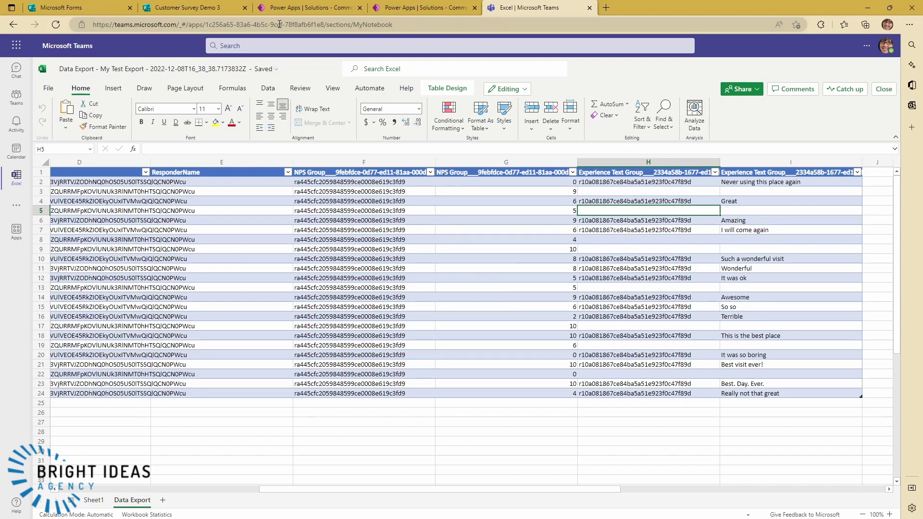
# Return to the "Create data export" flow and expand "Respond to a PowerApp or flow" to review its File output.
pyautogui.click(394, 8)
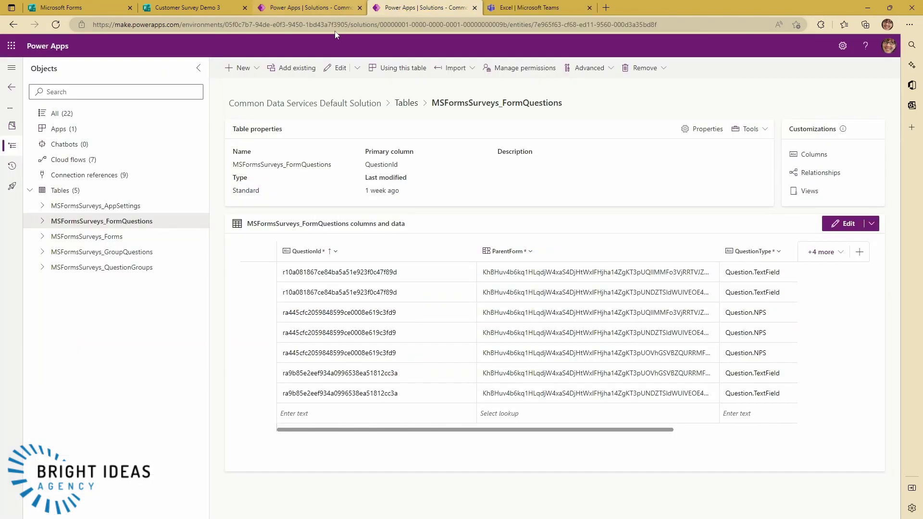
pyautogui.click(313, 7)
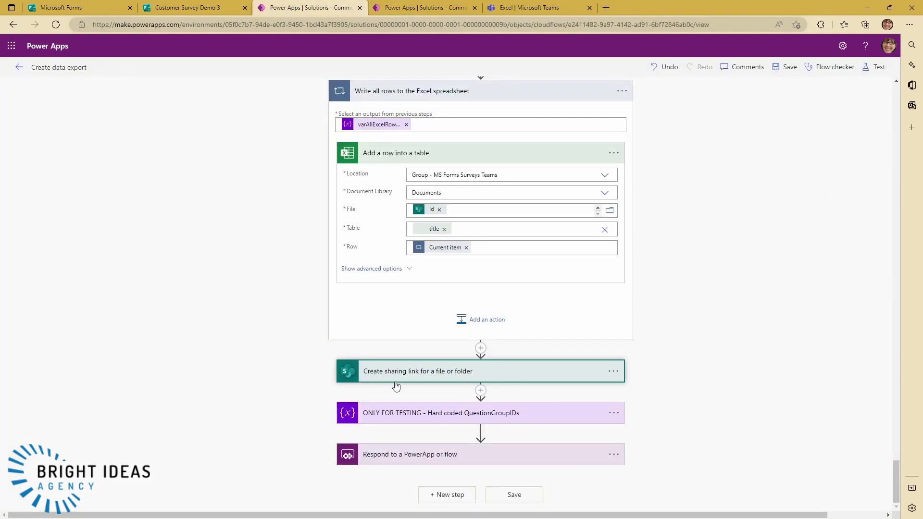
pyautogui.click(382, 456)
pyautogui.scroll(-2, 682, 263)
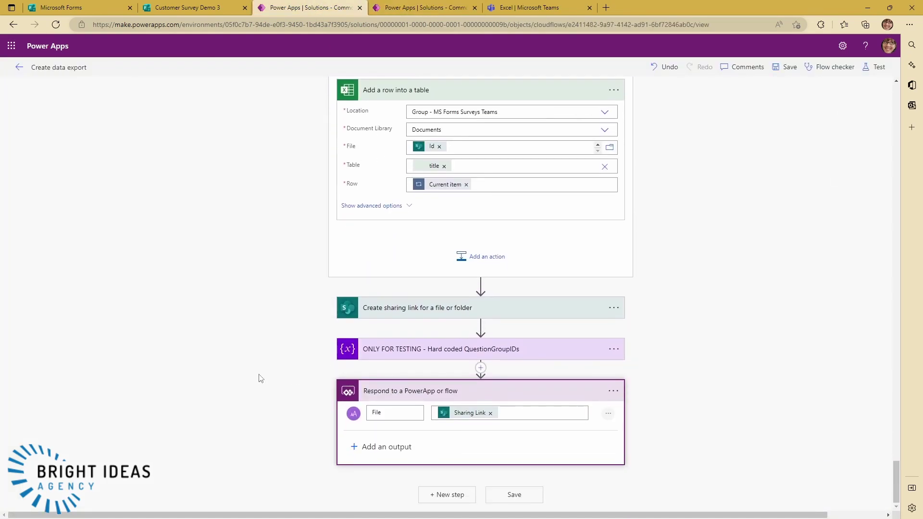
pyautogui.scroll(4, 422, 353)
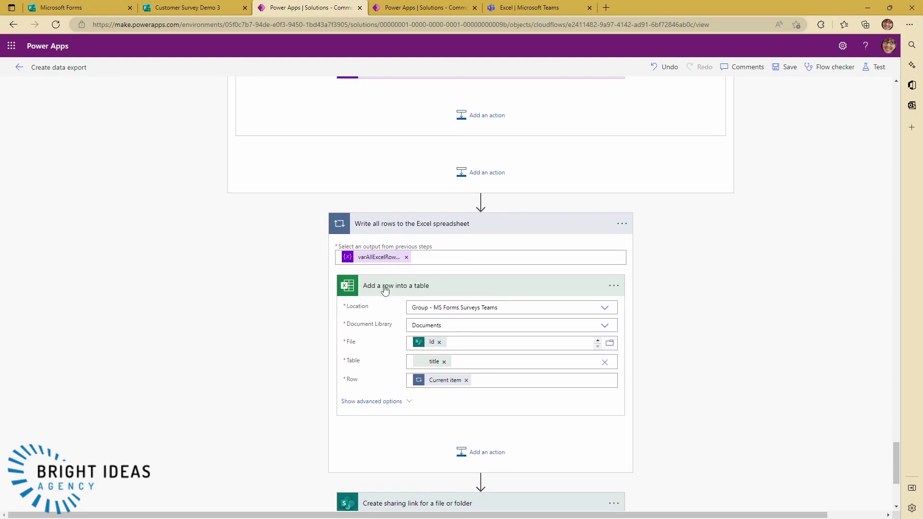
pyautogui.scroll(-1, 337, 145)
# Switch to Microsoft Teams and reopen Power Apps from the additional apps.
pyautogui.click(524, 8)
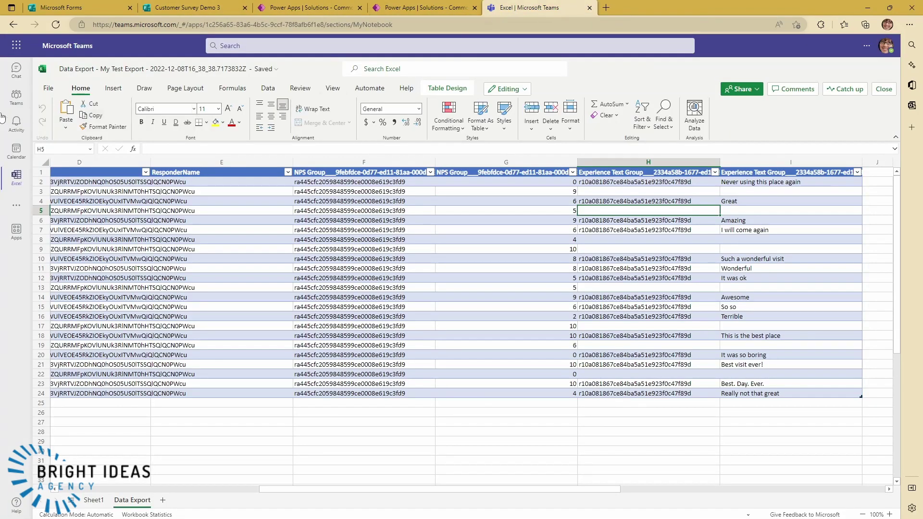
pyautogui.click(17, 209)
pyautogui.click(42, 174)
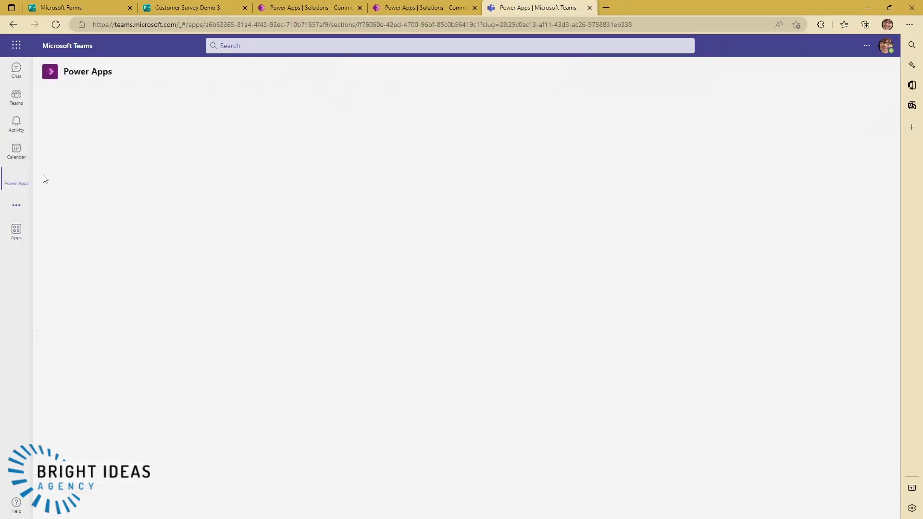